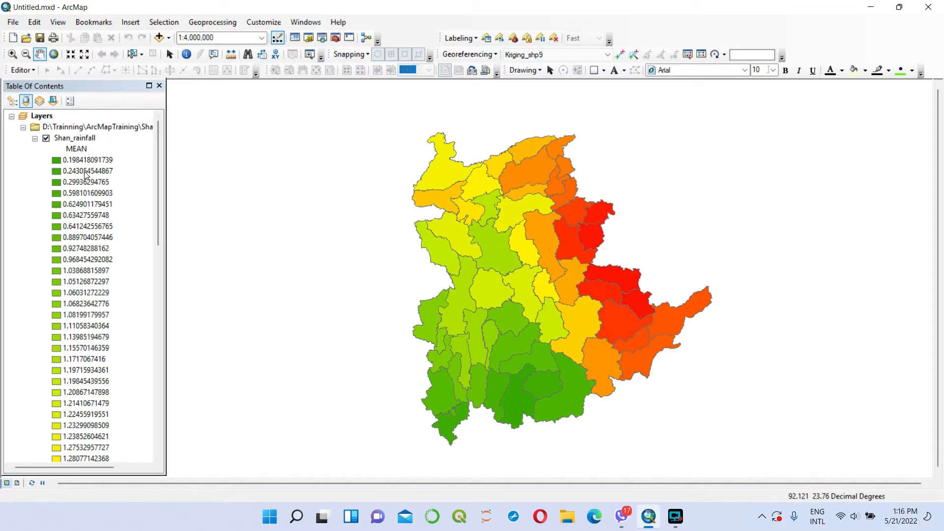
# Examine the full list of unique MEAN values in the Shan_rainfall legend.
pyautogui.scroll(-10, 85, 175)
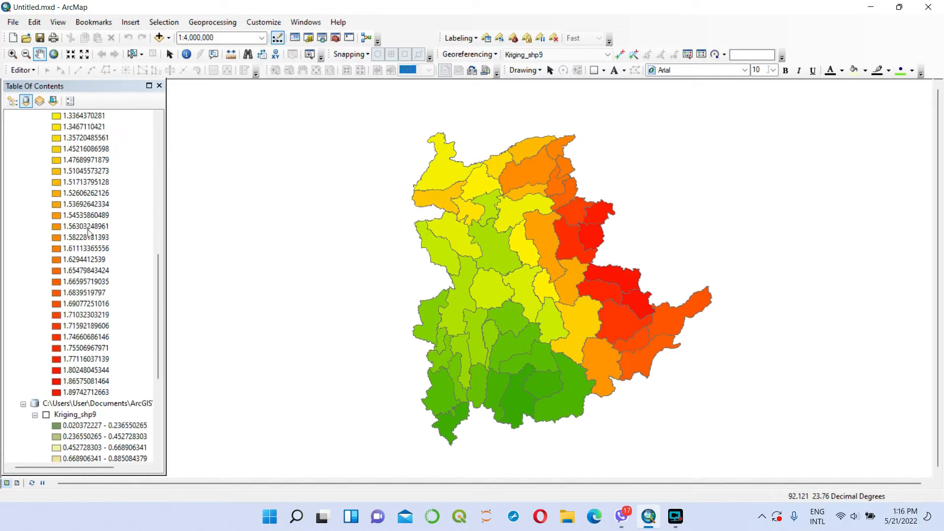
pyautogui.scroll(10, 80, 359)
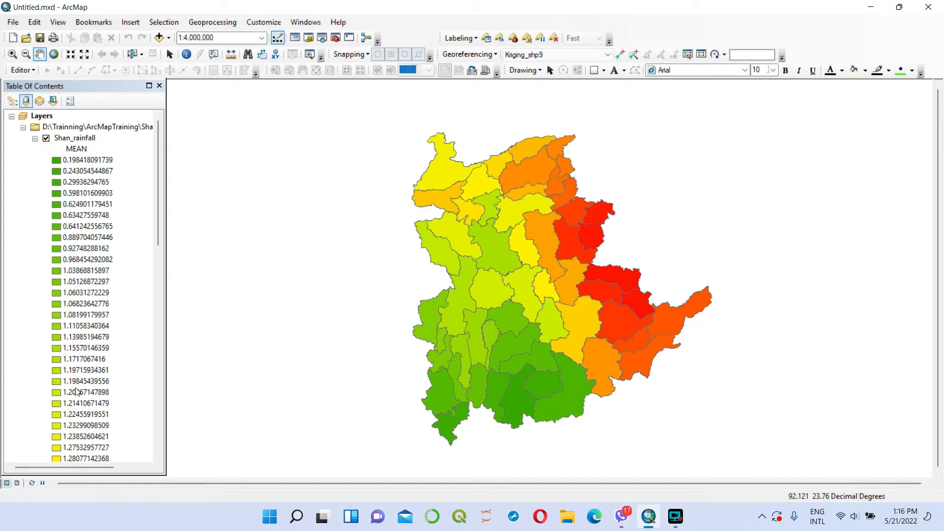
pyautogui.scroll(-4, 102, 427)
pyautogui.scroll(-9, 101, 425)
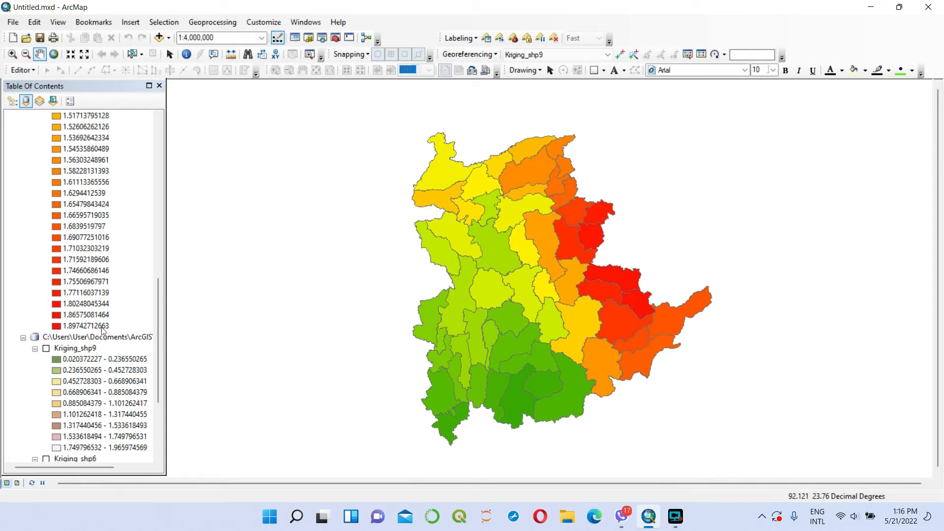
pyautogui.scroll(2, 105, 317)
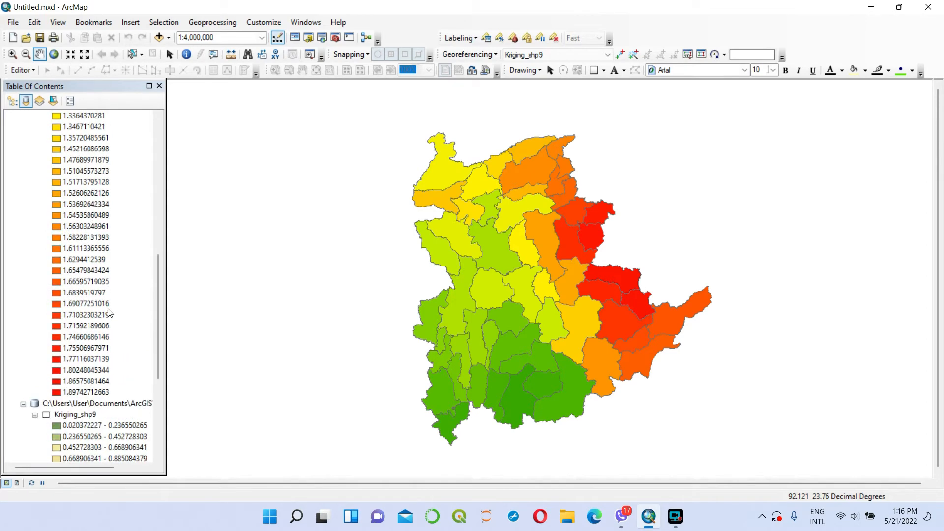
pyautogui.scroll(3, 109, 313)
pyautogui.scroll(2, 109, 312)
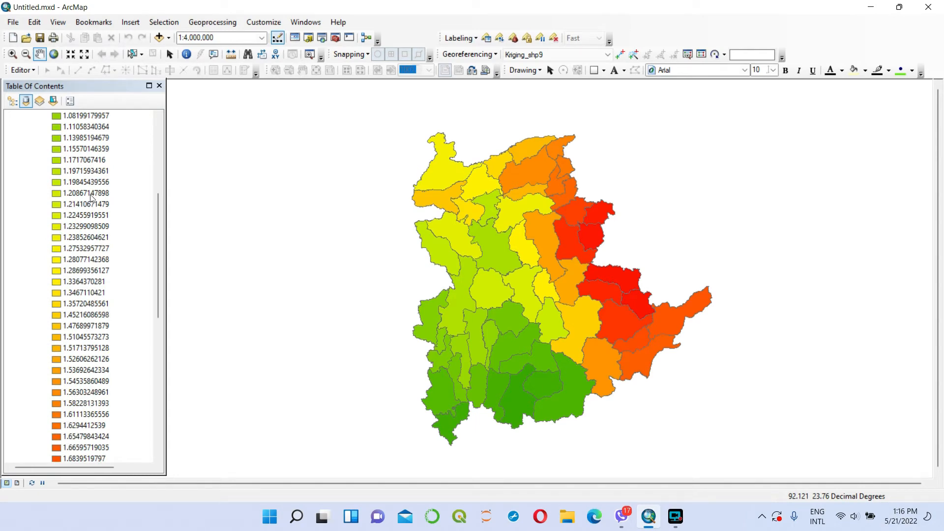
pyautogui.scroll(6, 94, 164)
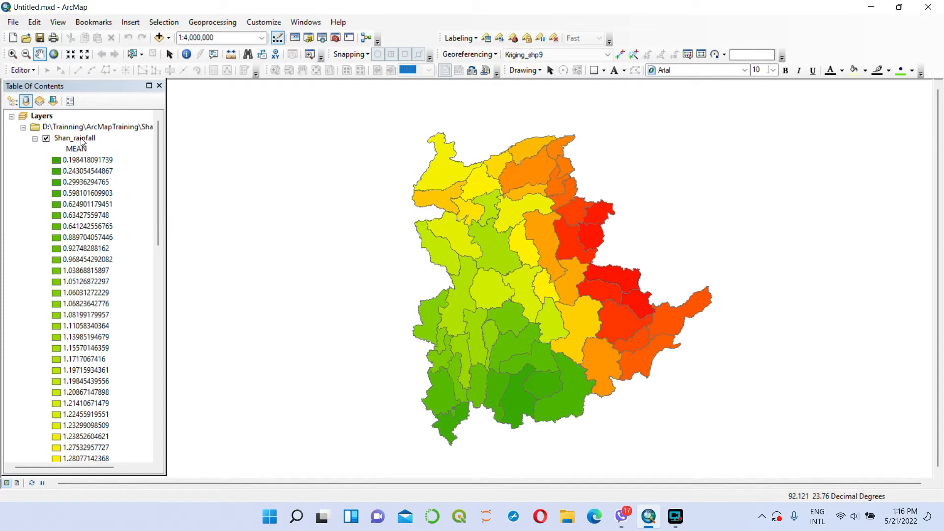
# Switch the Shan_rainfall layer's symbology to graduated colors based on the MEAN field.
pyautogui.rightClick(82, 142)
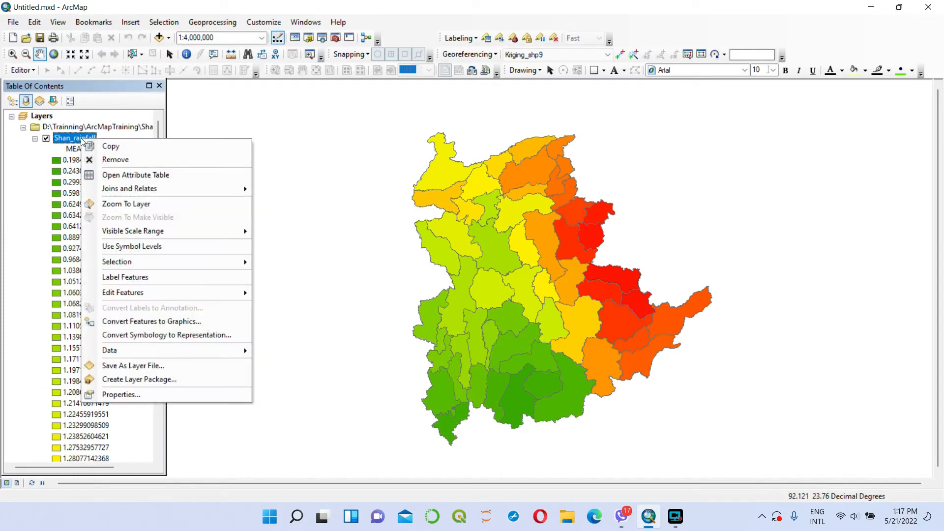
pyautogui.click(121, 395)
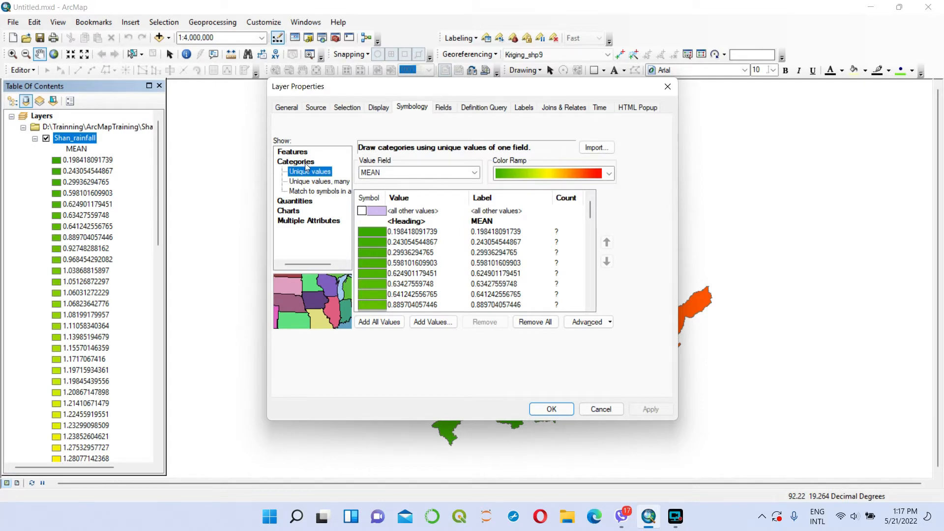
pyautogui.click(296, 201)
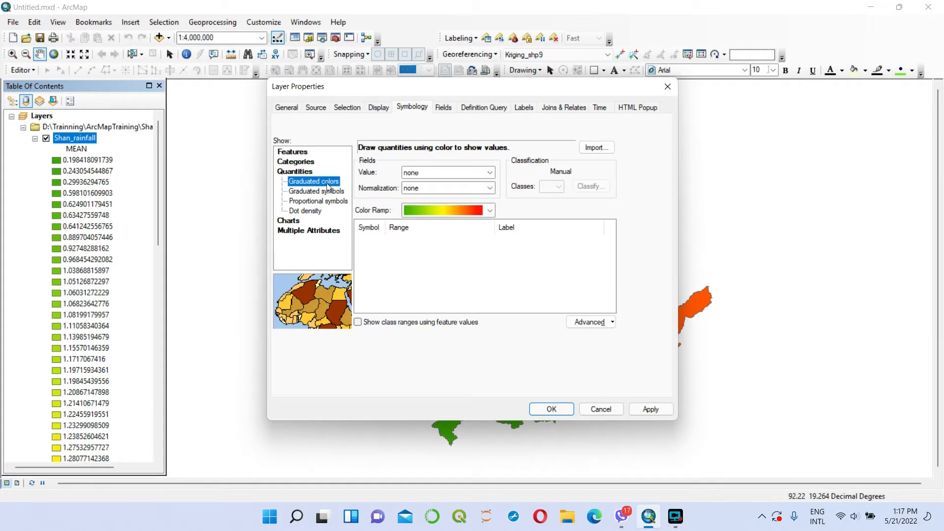
pyautogui.click(489, 172)
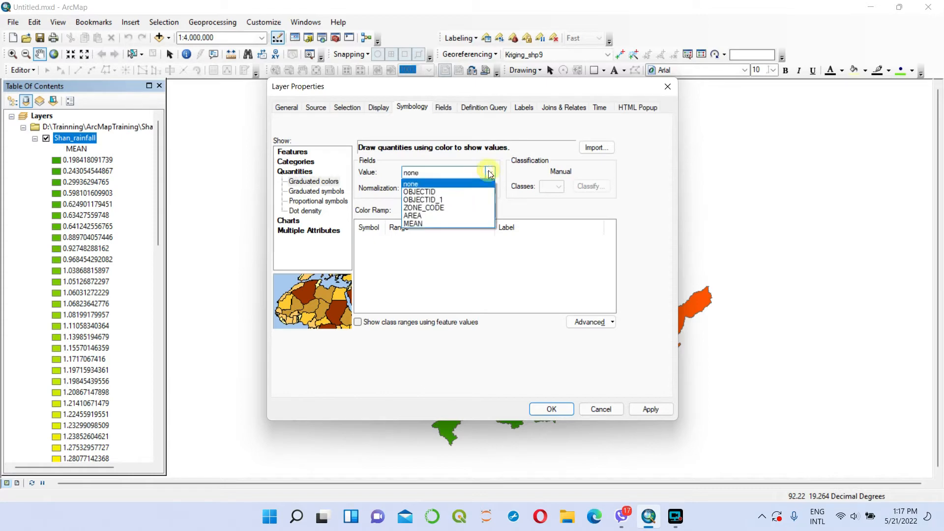
pyautogui.click(448, 225)
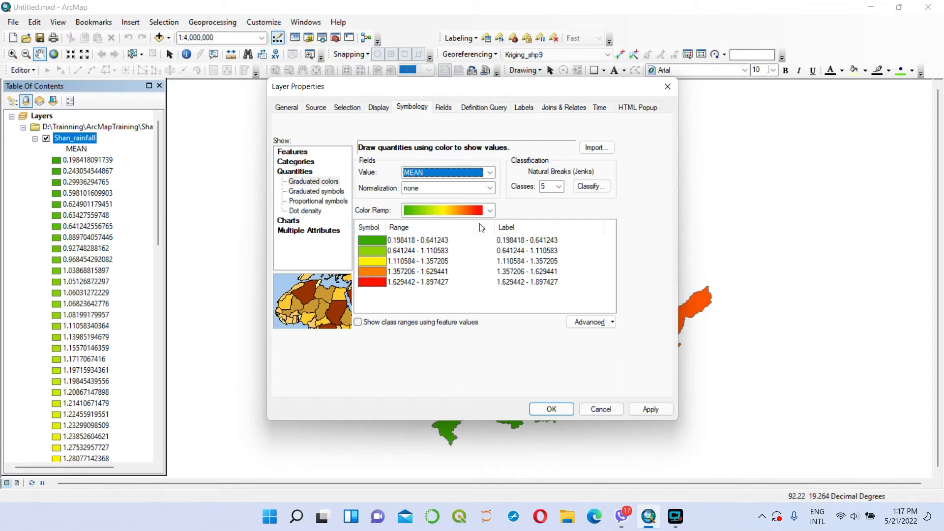
# Classify the MEAN values into 7 classes using Natural Breaks (Jenks) and apply the symbology to the layer.
pyautogui.click(558, 186)
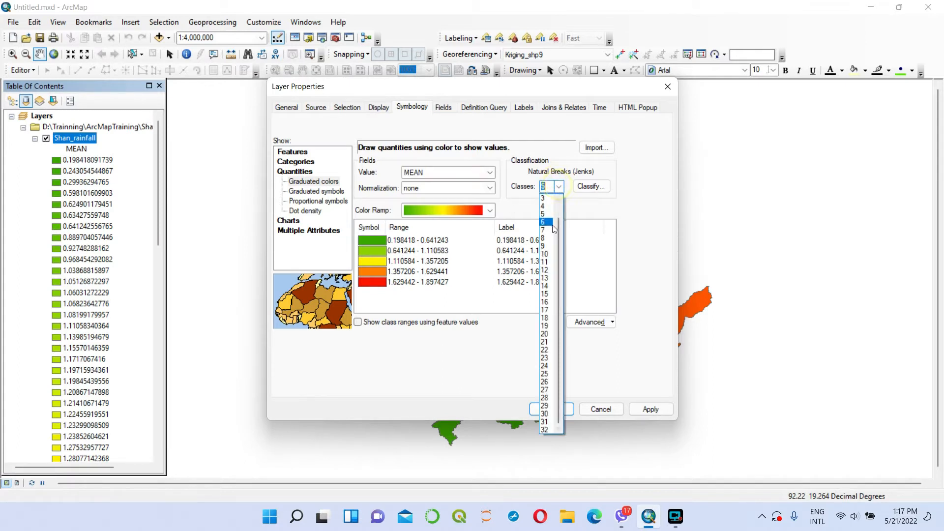
pyautogui.click(549, 230)
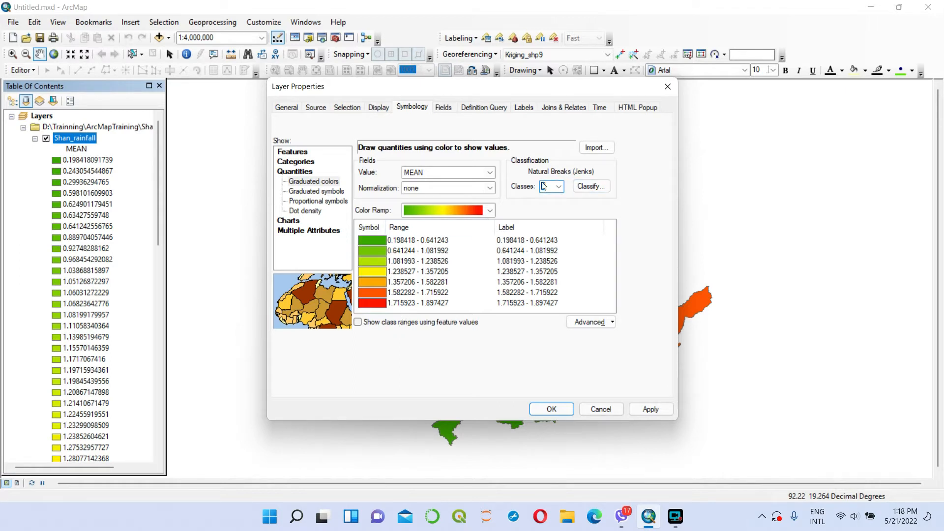
pyautogui.click(593, 186)
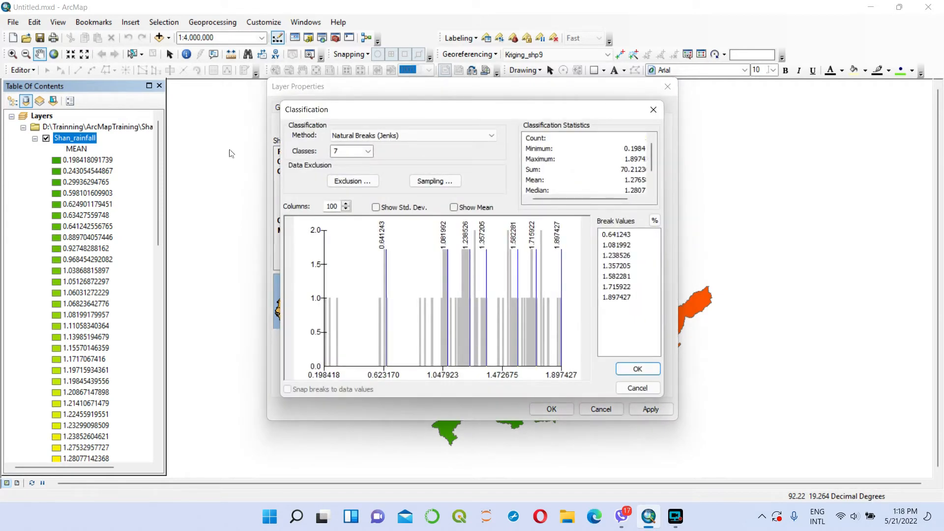
pyautogui.click(491, 136)
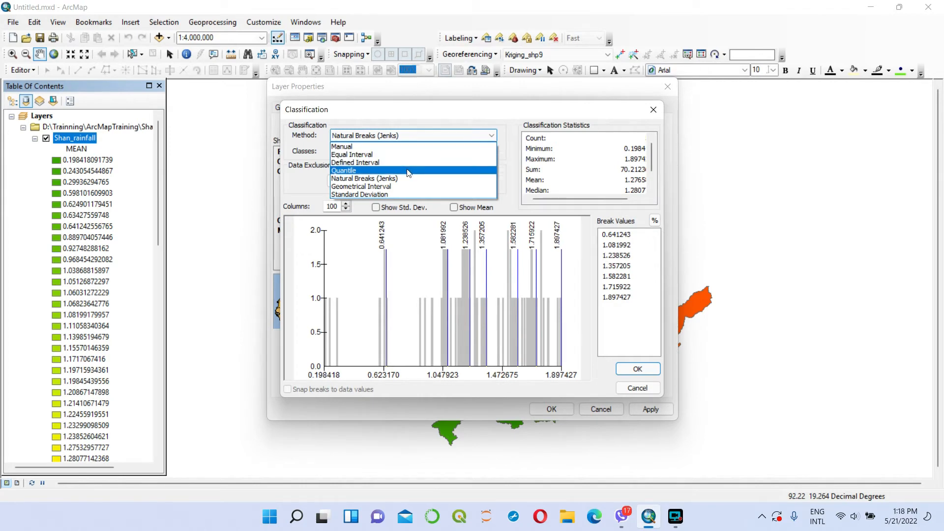
pyautogui.click(369, 176)
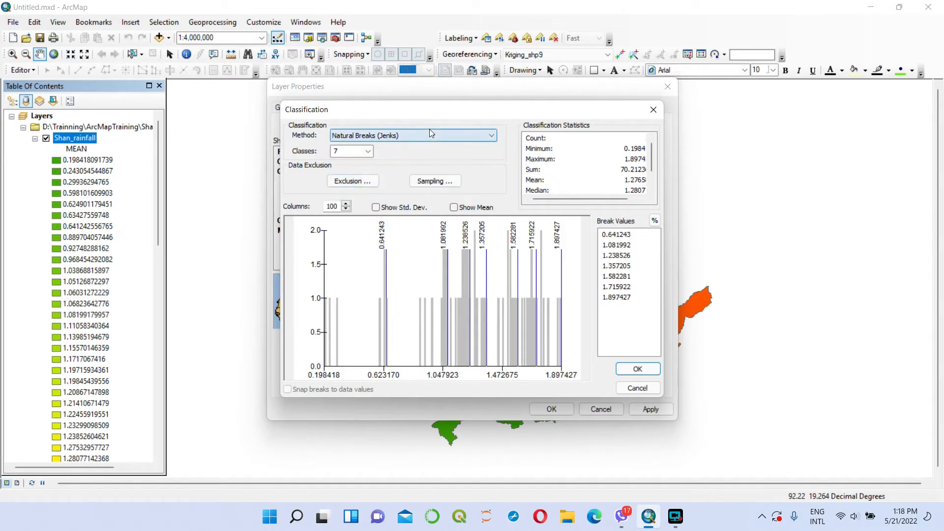
pyautogui.click(637, 369)
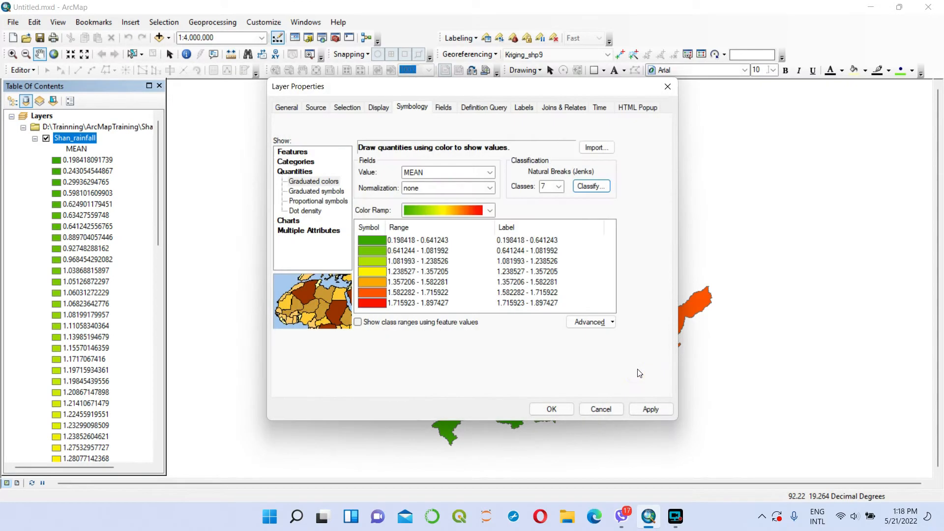
pyautogui.click(652, 409)
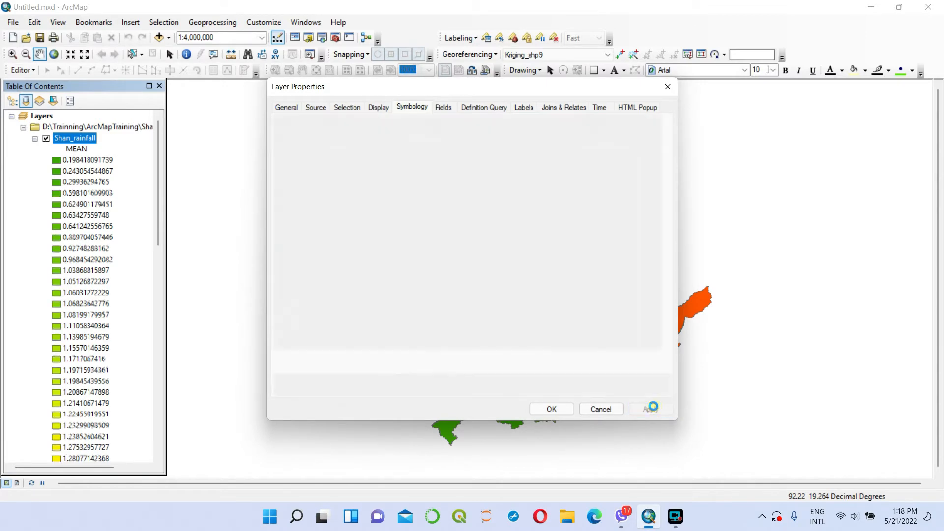
pyautogui.click(551, 412)
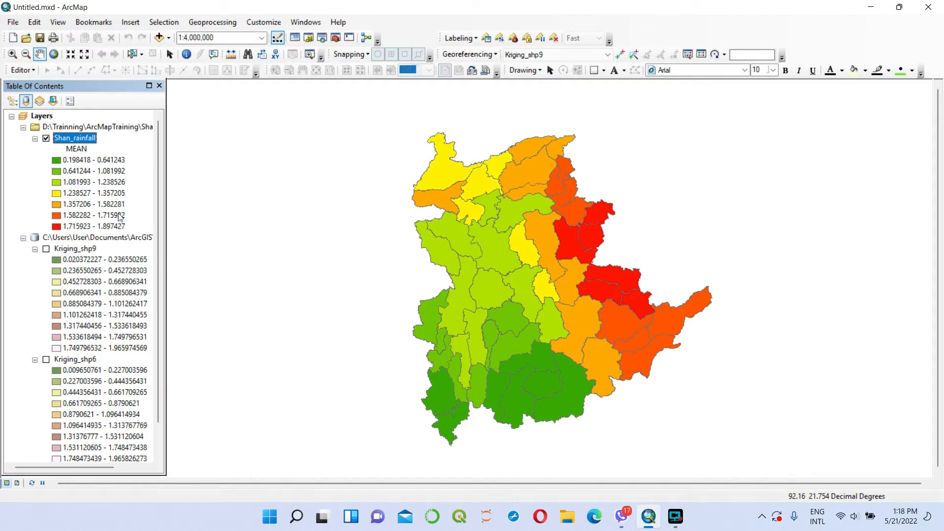
# Show the map in layout view and set the page to A3 paper in landscape orientation.
pyautogui.click(17, 483)
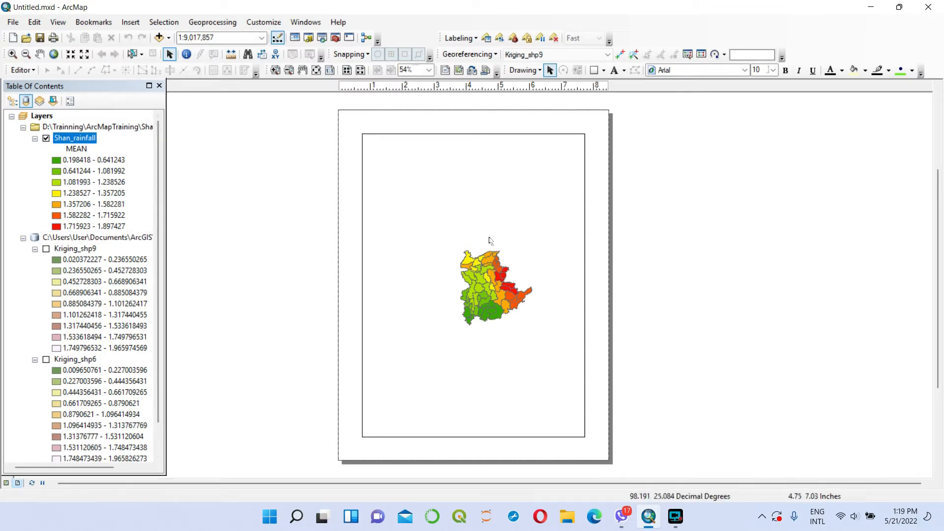
pyautogui.click(12, 23)
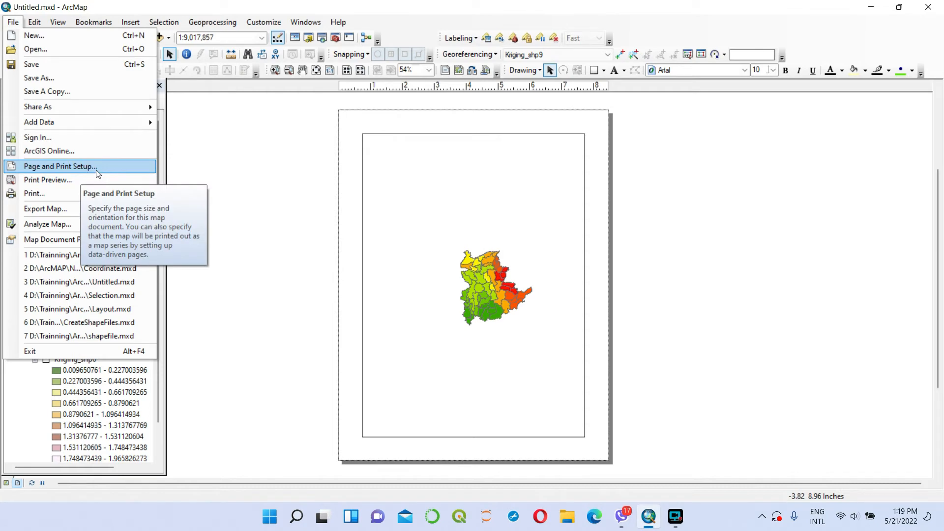
pyautogui.click(105, 170)
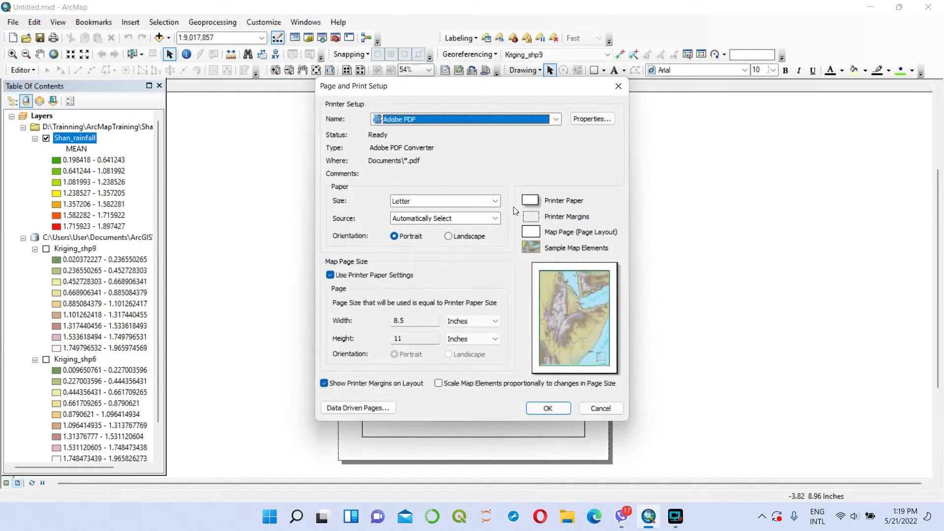
pyautogui.click(496, 201)
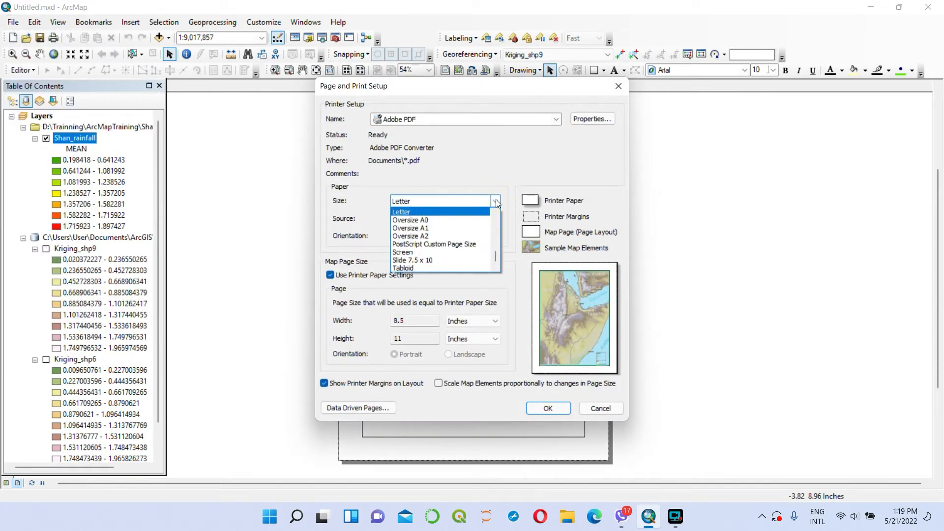
pyautogui.scroll(5, 454, 227)
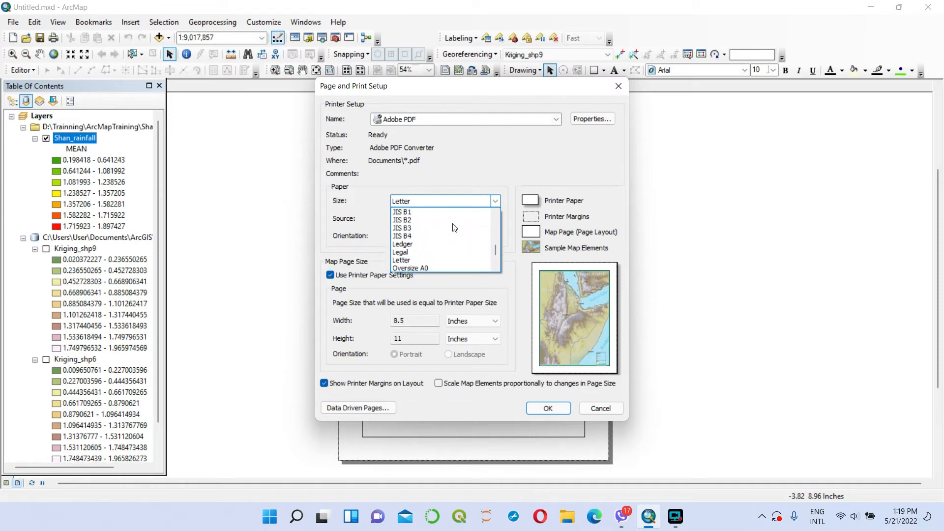
pyautogui.scroll(1, 453, 227)
pyautogui.scroll(4, 454, 227)
pyautogui.scroll(2, 453, 227)
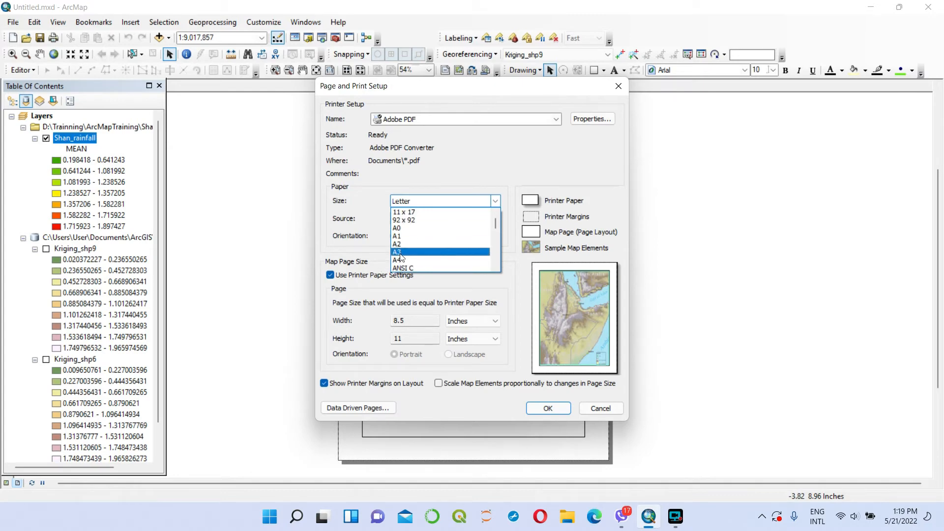
pyautogui.click(400, 252)
pyautogui.click(448, 237)
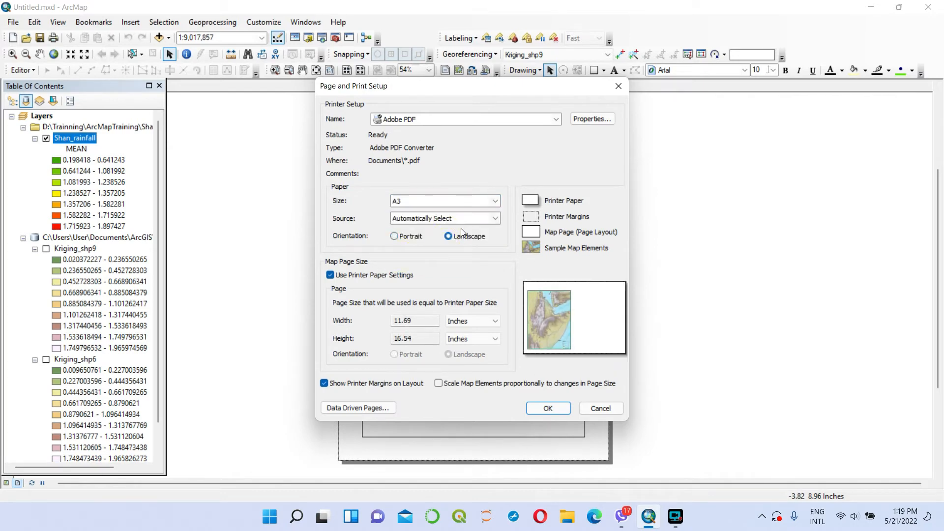
pyautogui.click(548, 409)
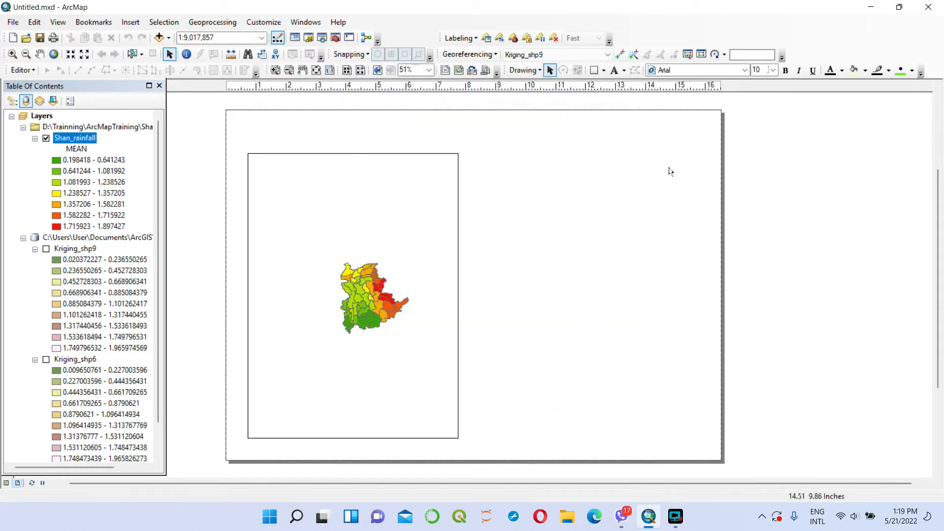
# Enlarge the data frame to nearly fill the A3 page, leaving narrow side and lower margins and a wider upper margin.
pyautogui.click(433, 186)
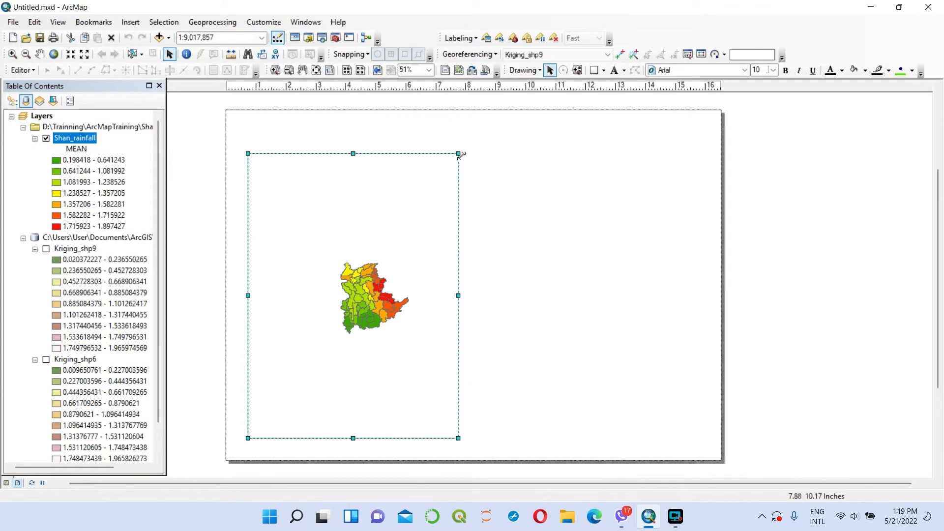
pyautogui.moveTo(458, 154); pyautogui.dragTo(709, 139)
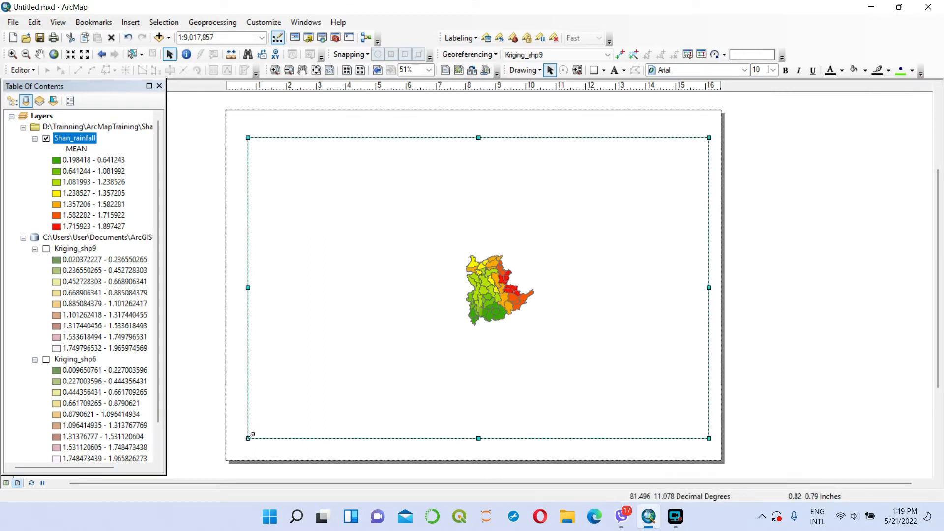
pyautogui.moveTo(247, 437); pyautogui.dragTo(235, 452)
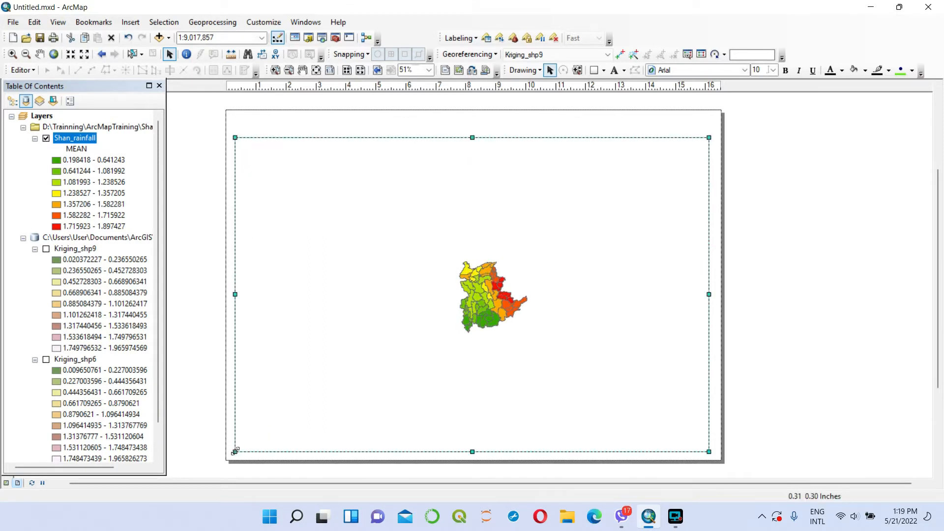
pyautogui.moveTo(709, 294); pyautogui.dragTo(713, 294)
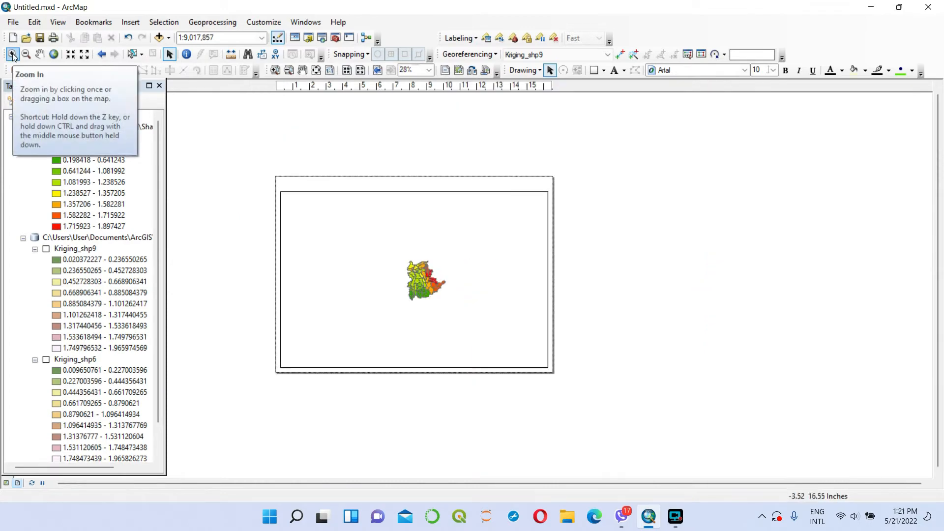
# Enlarge the Shan_rainfall map within the data frame to a 1:3,000,000 scale and shift it toward the frame's right half.
pyautogui.click(14, 55)
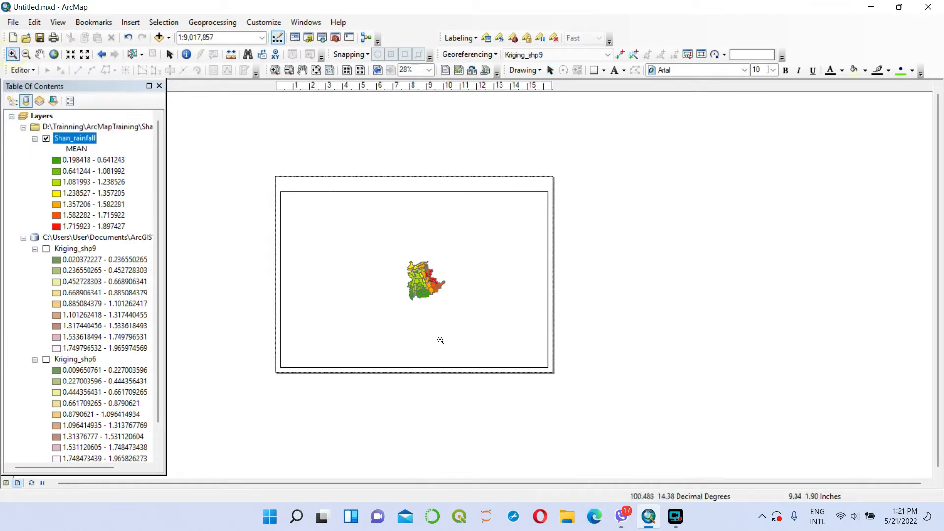
pyautogui.moveTo(394, 244); pyautogui.dragTo(453, 301)
pyautogui.moveTo(457, 307); pyautogui.dragTo(457, 306)
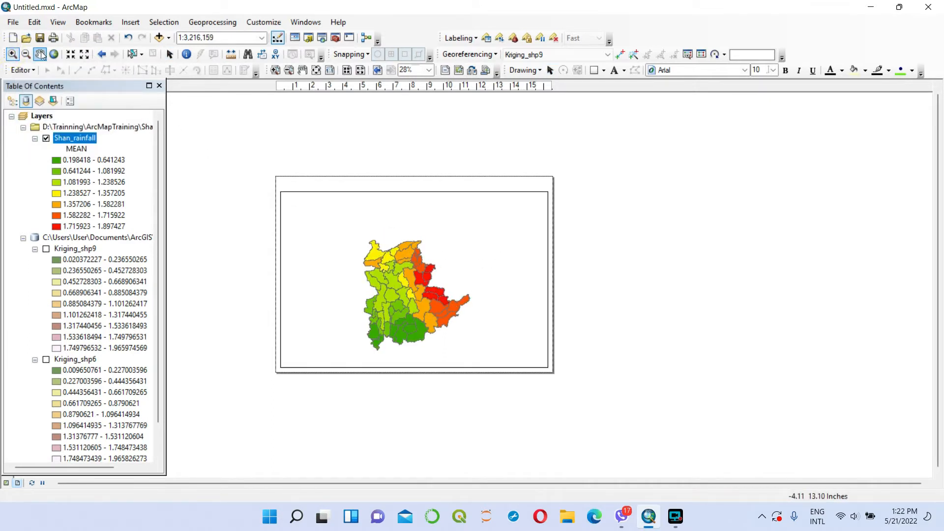
pyautogui.click(40, 55)
pyautogui.moveTo(396, 307); pyautogui.dragTo(445, 283)
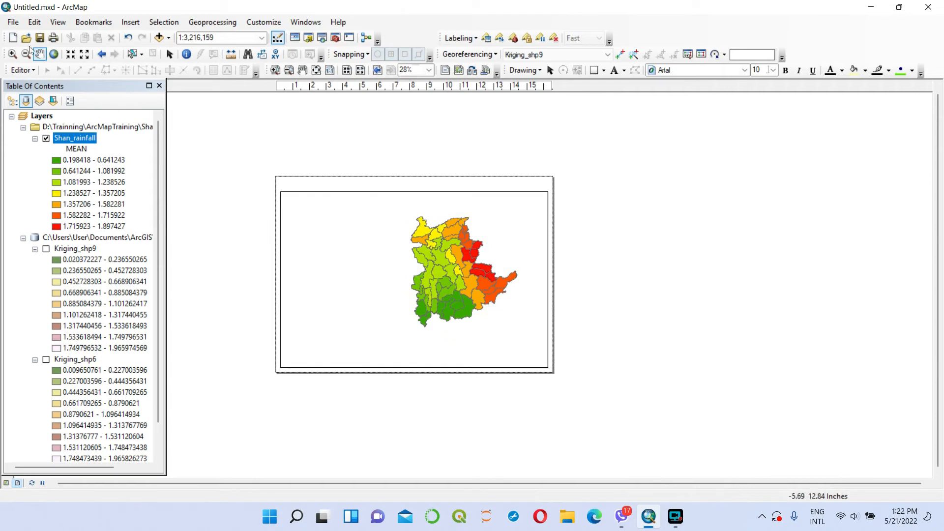
pyautogui.click(12, 54)
pyautogui.click(511, 228)
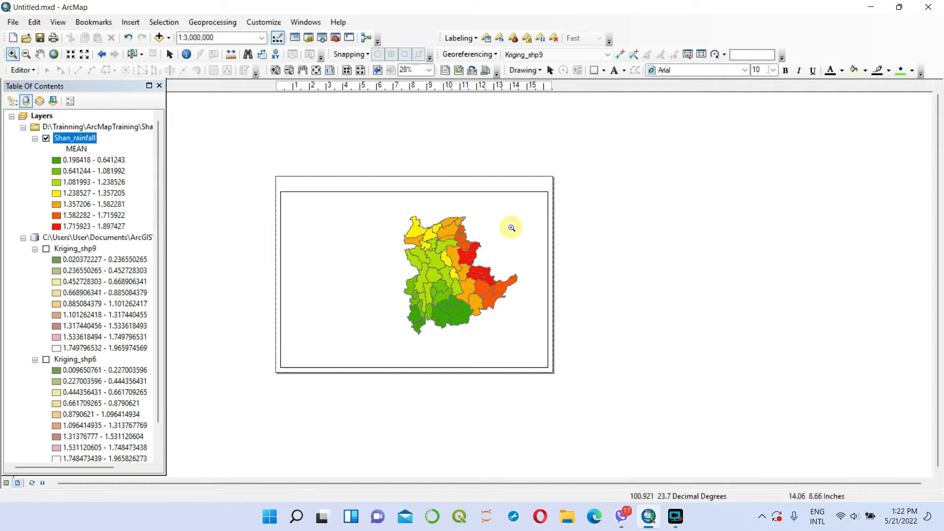
# Enlarge the Shan_rainfall map to a 1:2,500,000 scale and shift it toward the data frame's right edge.
pyautogui.click(512, 228)
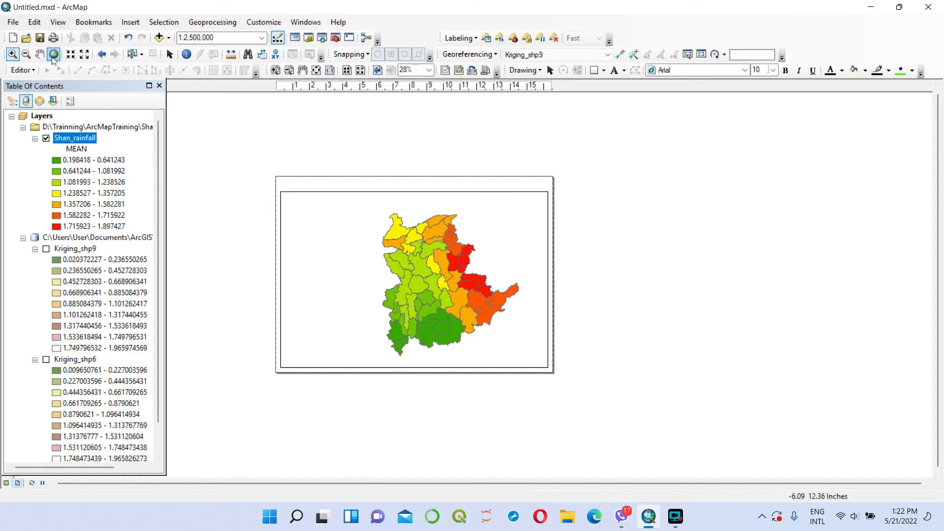
pyautogui.click(41, 54)
pyautogui.moveTo(447, 256)
pyautogui.mouseDown()
pyautogui.moveTo(472, 245)
pyautogui.moveTo(464, 254)
pyautogui.mouseUp()
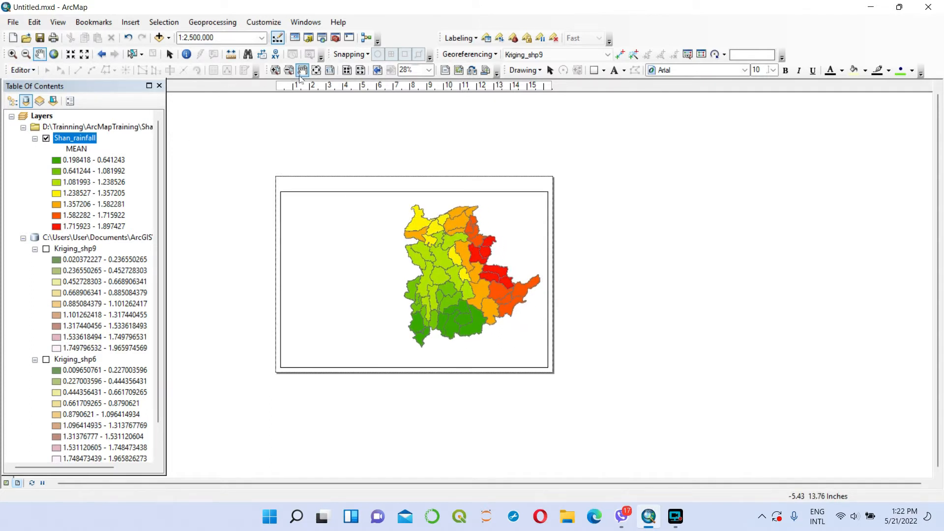
# Lower the data frame's upper edge slightly to widen the margin above it on the page.
pyautogui.click(170, 54)
pyautogui.click(387, 197)
pyautogui.moveTo(415, 191); pyautogui.dragTo(415, 197)
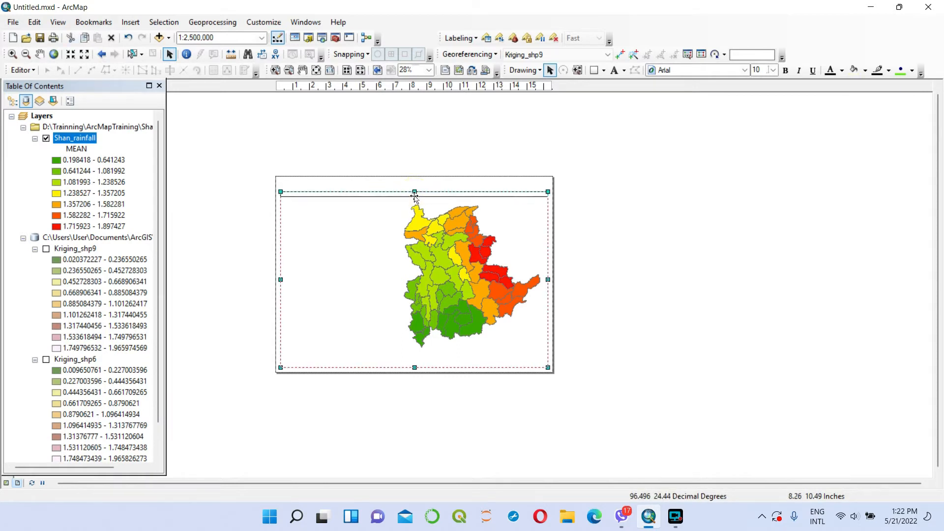
pyautogui.click(583, 186)
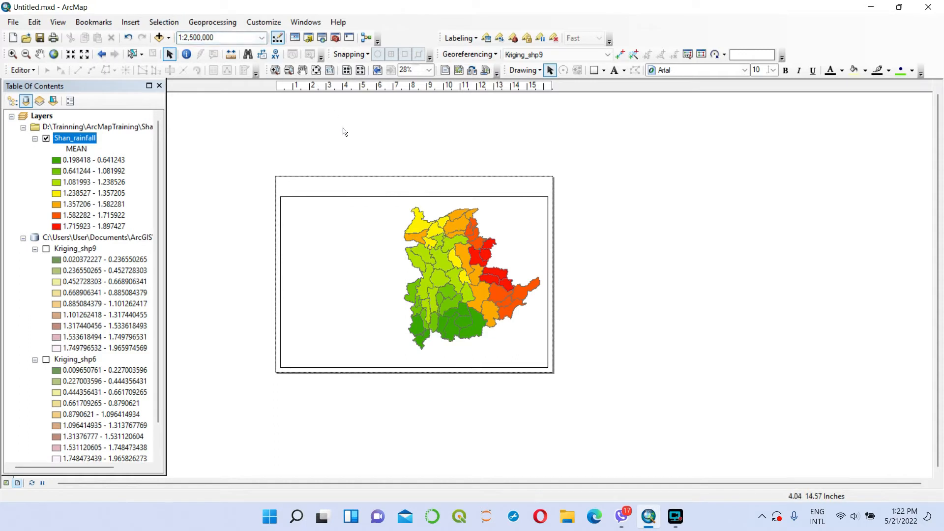
# Insert the ESRI North 4 north arrow and place it in the data frame's upper-right corner.
pyautogui.click(131, 22)
pyautogui.moveTo(163, 22)
pyautogui.moveTo(130, 25)
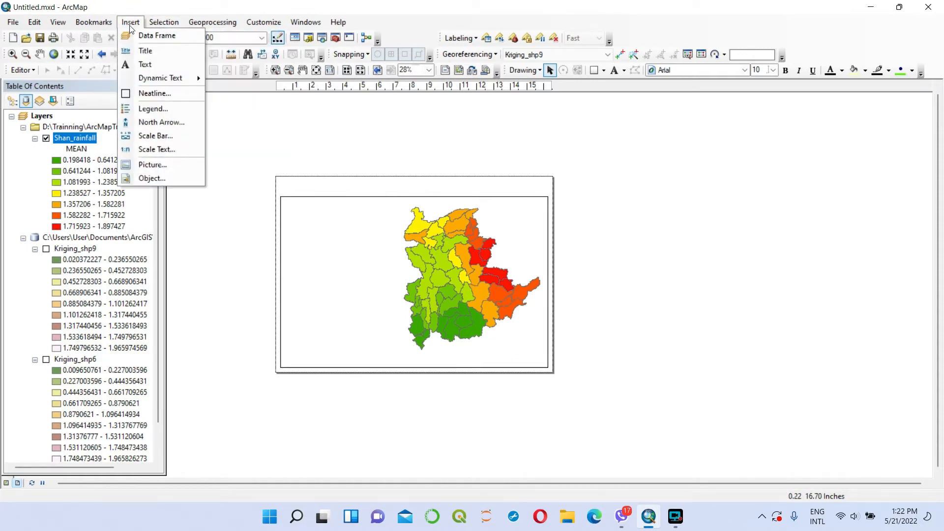
pyautogui.click(157, 121)
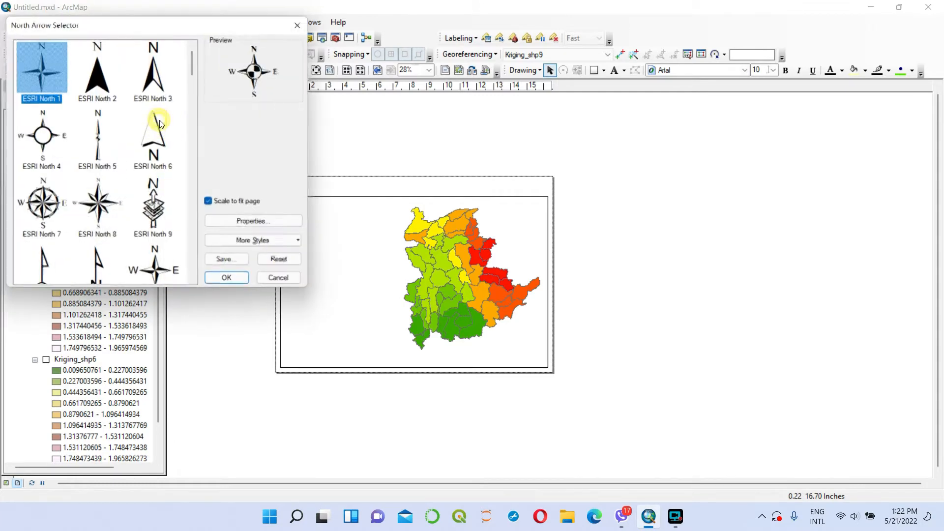
pyautogui.click(45, 132)
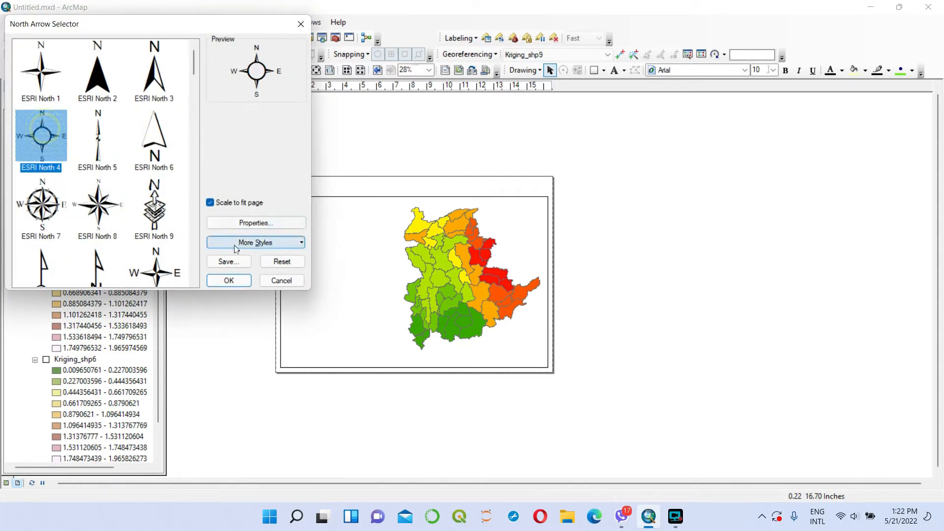
pyautogui.click(229, 281)
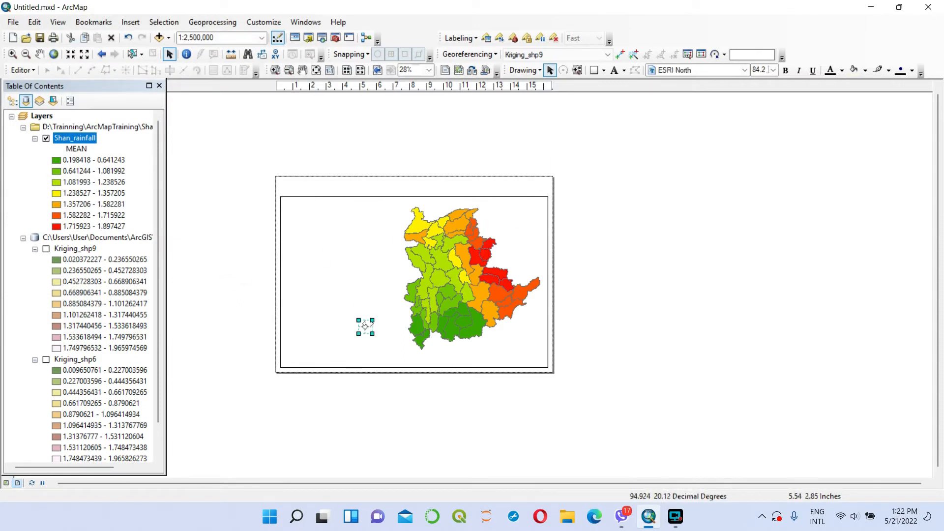
pyautogui.moveTo(365, 325); pyautogui.dragTo(537, 209)
pyautogui.click(609, 196)
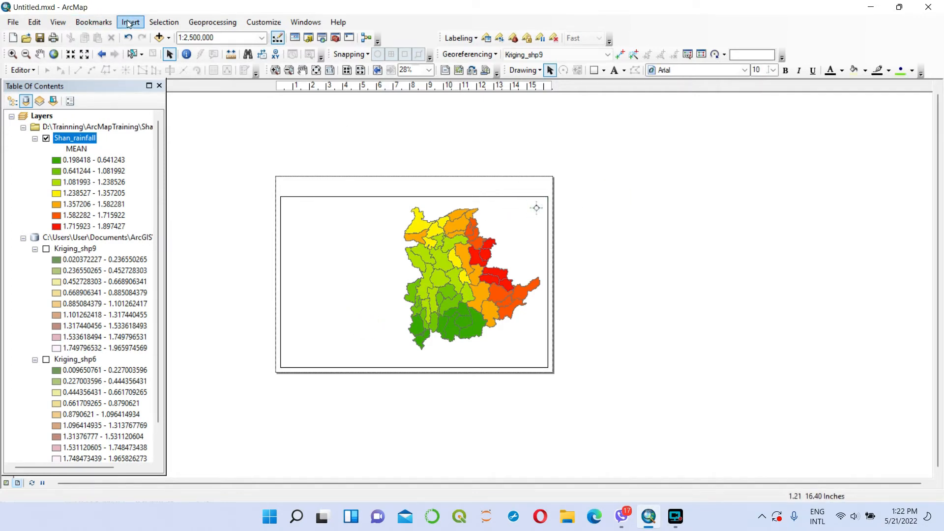
# Insert a Scale Line 3 scale bar and place it just below the map, inside the data frame.
pyautogui.click(130, 22)
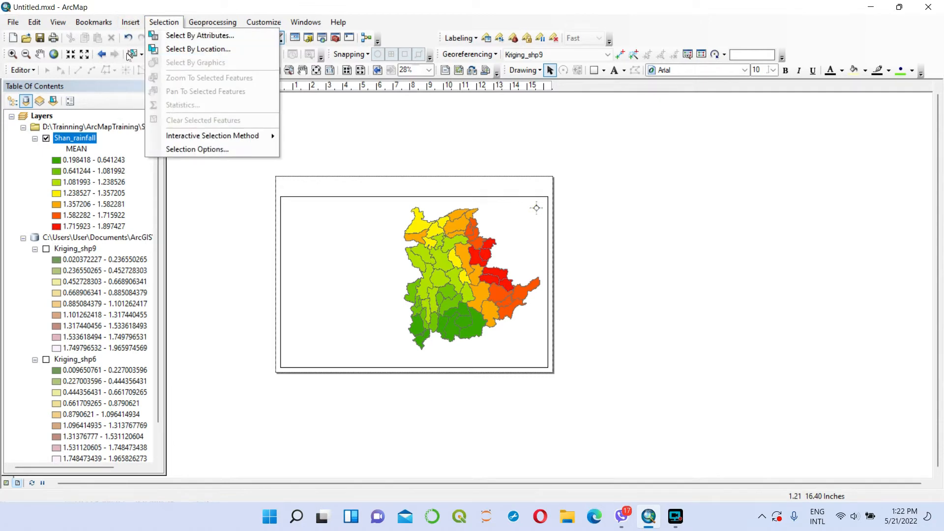
pyautogui.click(144, 137)
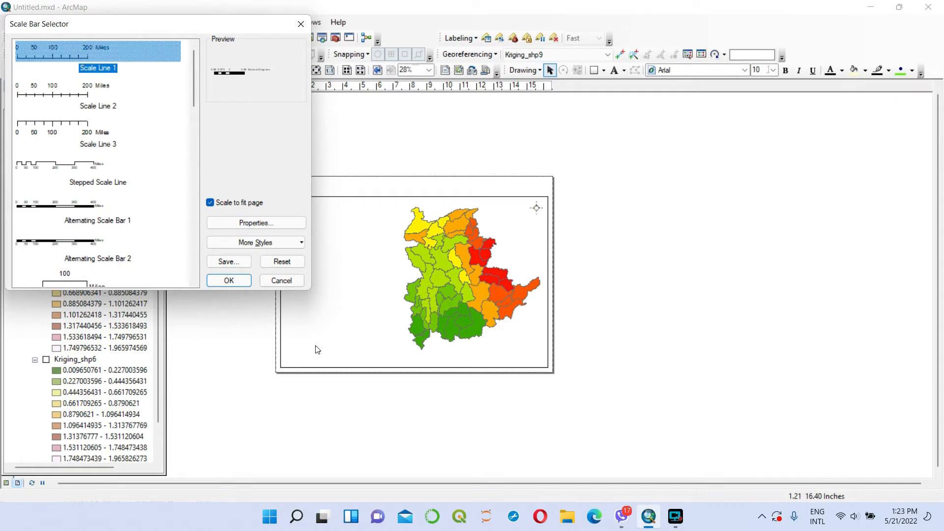
pyautogui.click(69, 126)
pyautogui.click(228, 280)
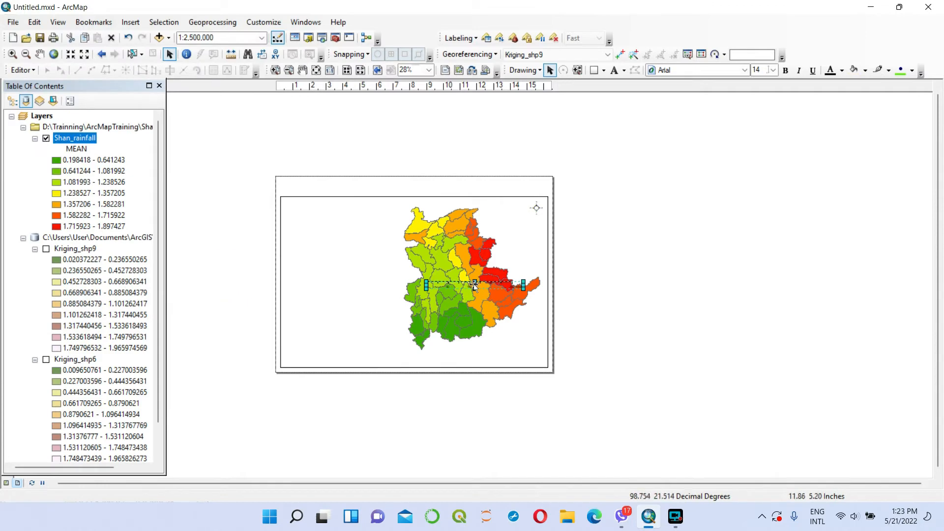
pyautogui.moveTo(474, 286); pyautogui.dragTo(474, 354)
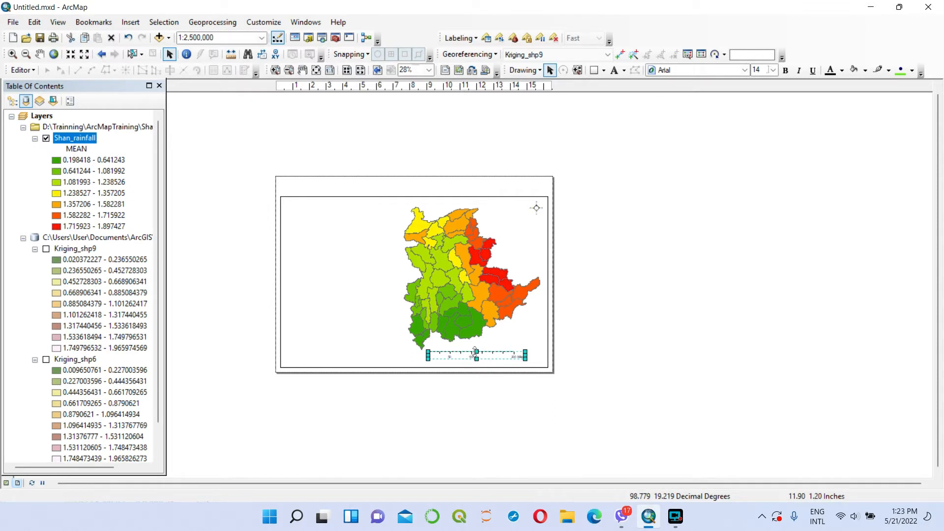
# Set the scale bar's division units to Meters.
pyautogui.rightClick(479, 351)
pyautogui.click(496, 343)
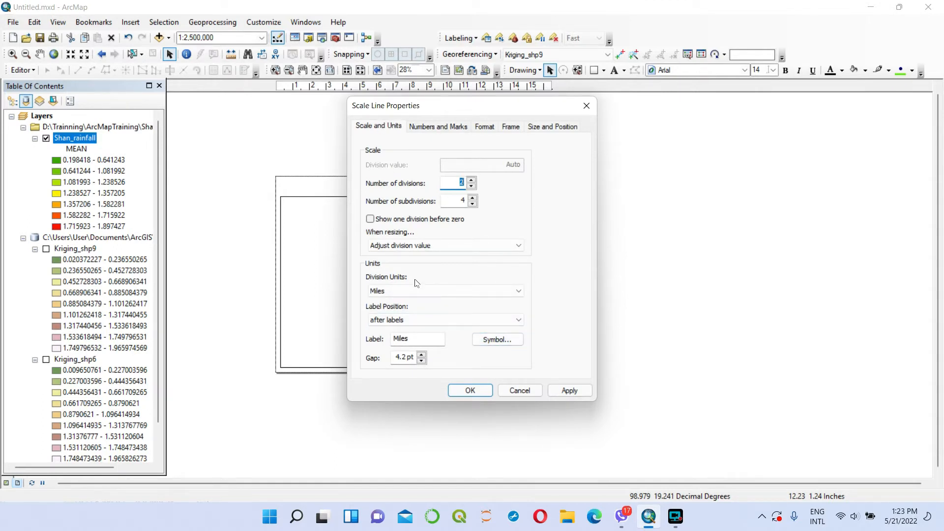
pyautogui.click(518, 292)
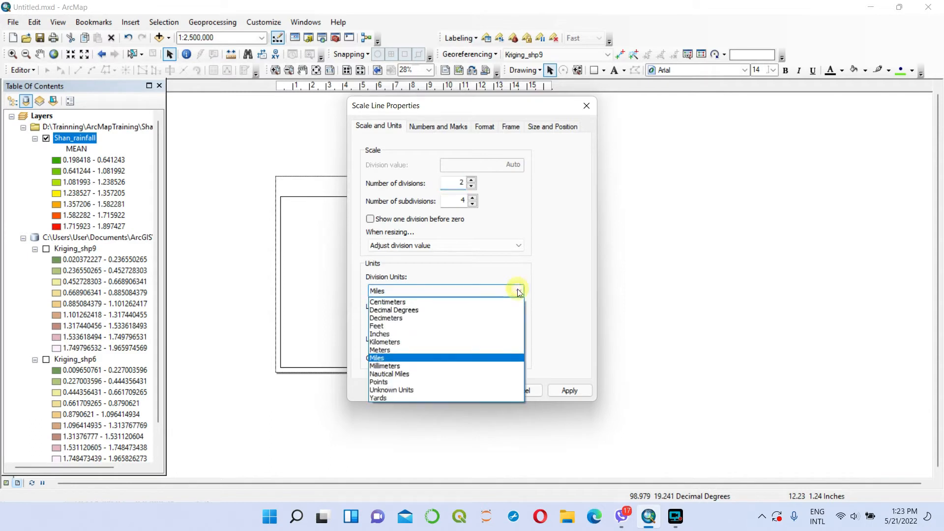
pyautogui.click(492, 350)
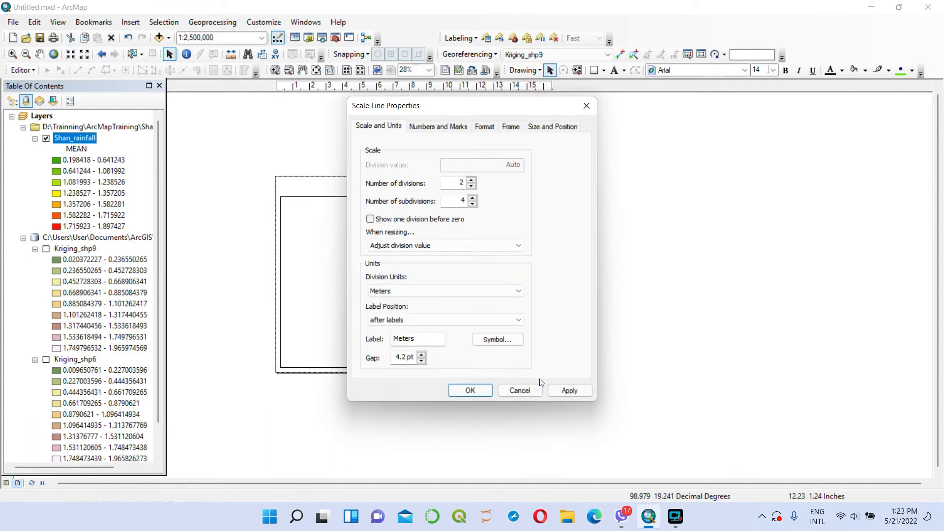
pyautogui.click(568, 391)
pyautogui.click(466, 391)
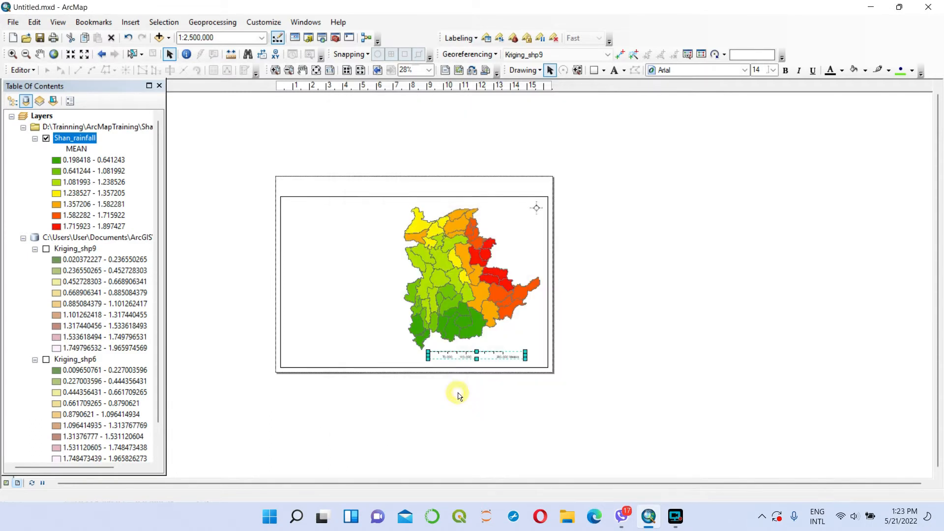
# Set the division units of the scale bar below the map to Kilometers.
pyautogui.scroll(-1, 485, 392)
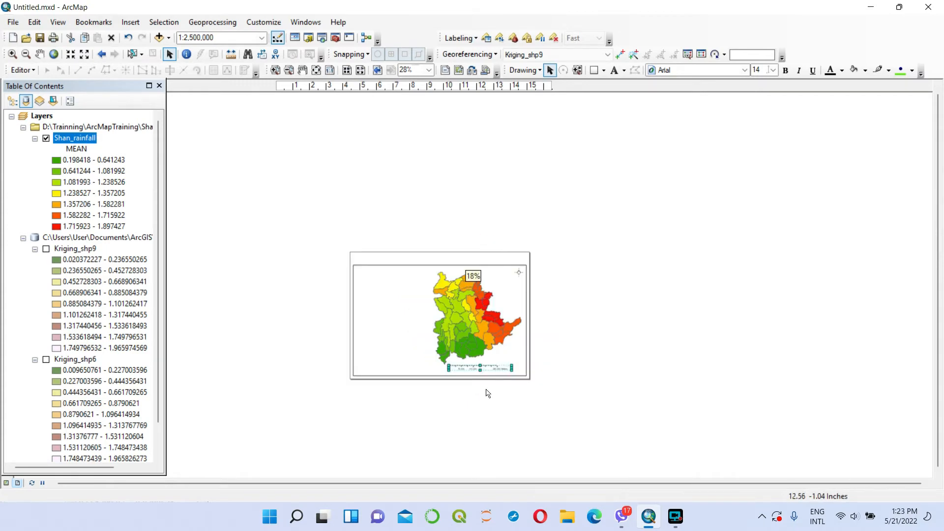
pyautogui.scroll(2, 487, 394)
pyautogui.scroll(2, 488, 393)
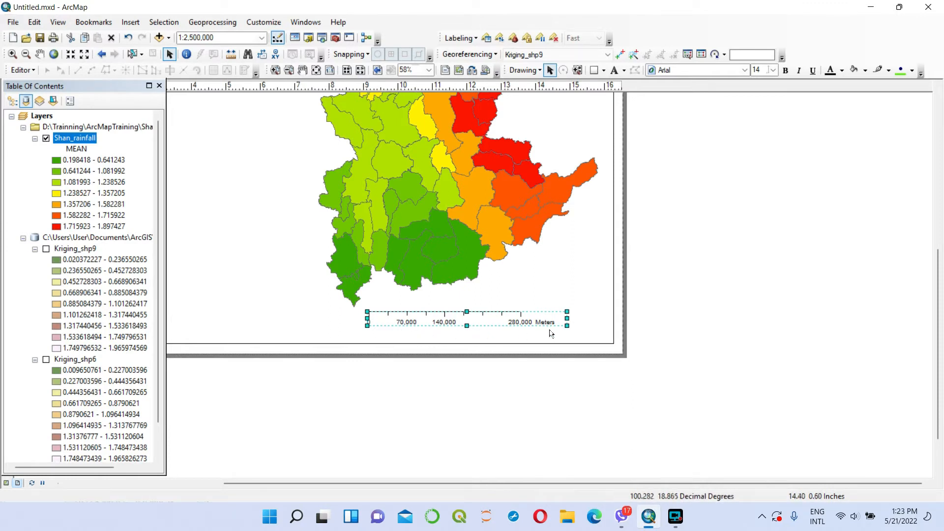
pyautogui.rightClick(505, 316)
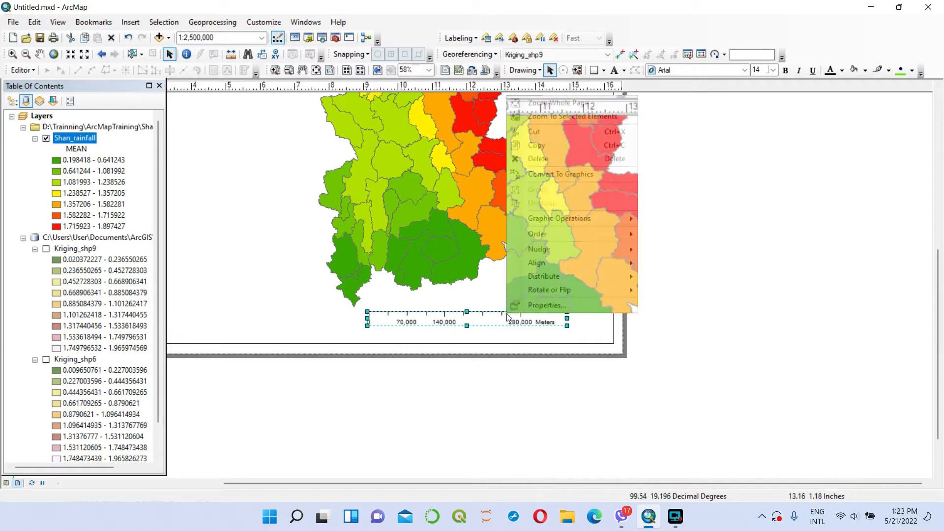
pyautogui.click(570, 307)
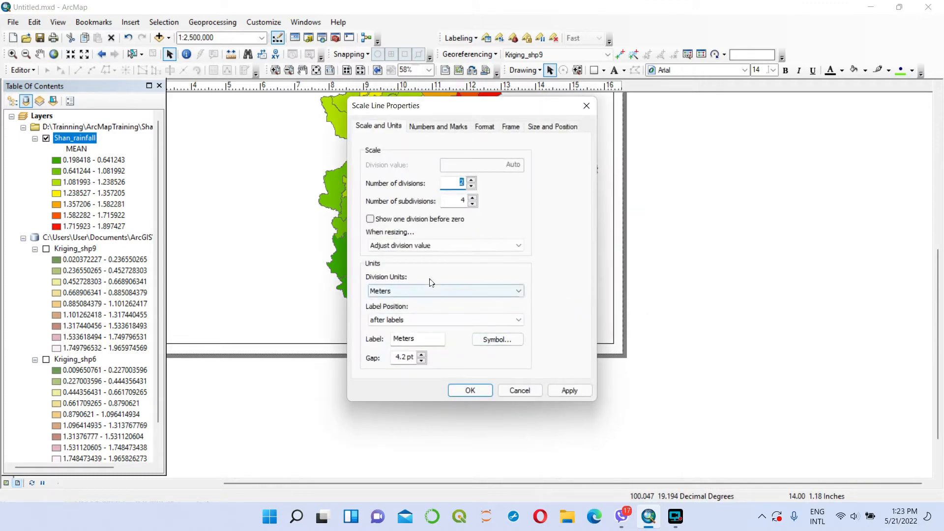
pyautogui.click(519, 293)
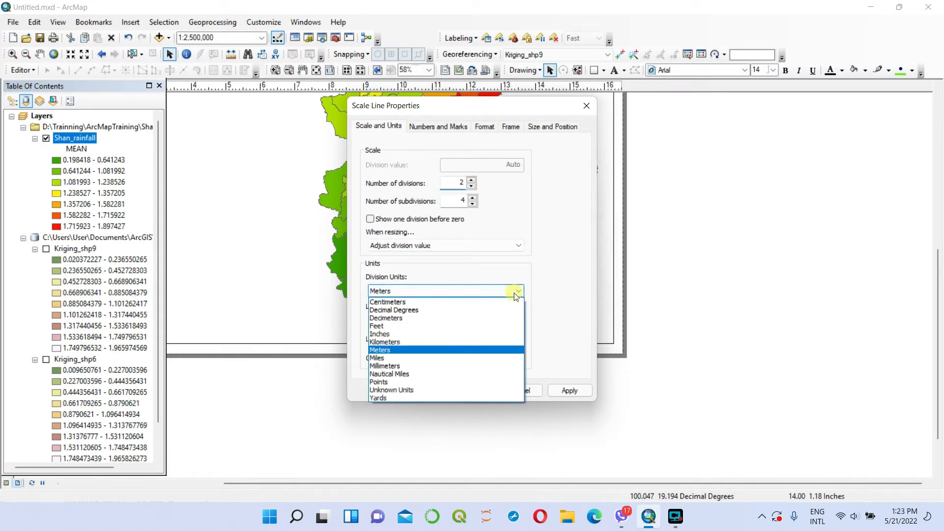
pyautogui.click(500, 338)
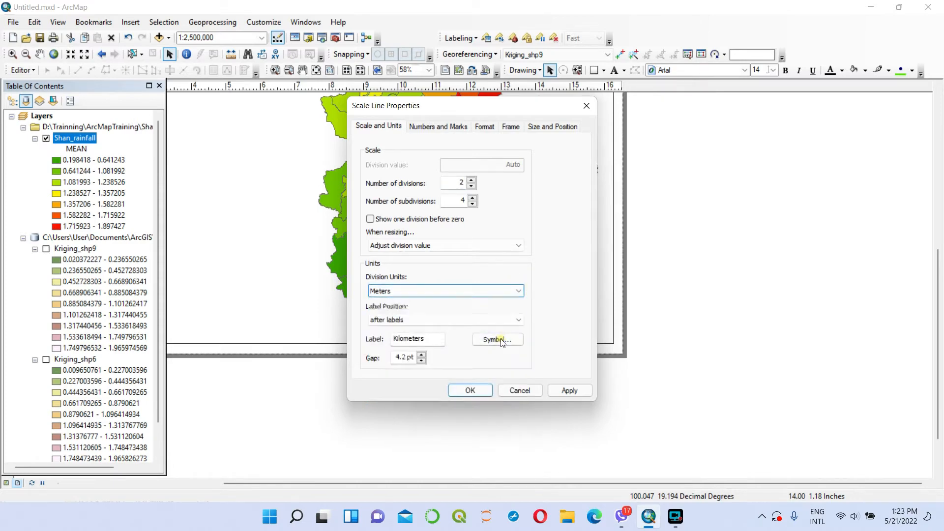
pyautogui.click(565, 390)
pyautogui.click(462, 393)
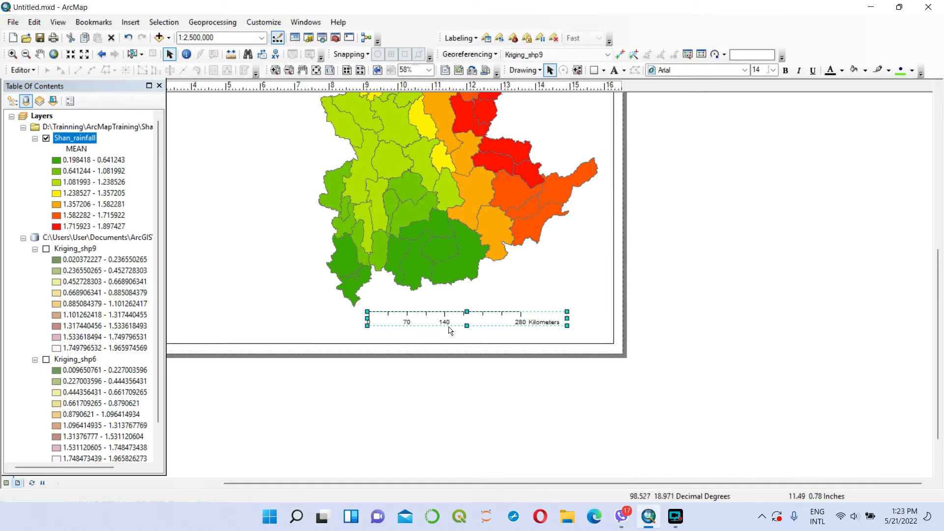
pyautogui.click(556, 278)
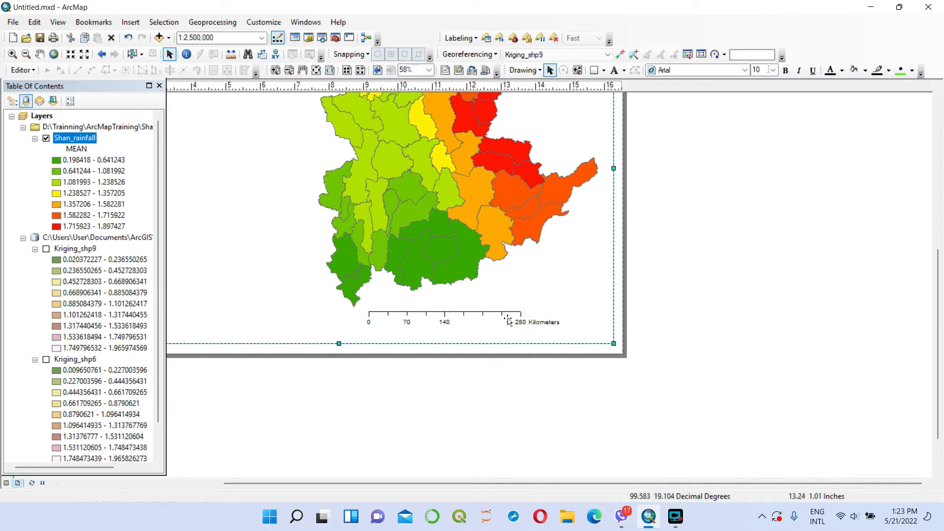
pyautogui.scroll(-1, 649, 264)
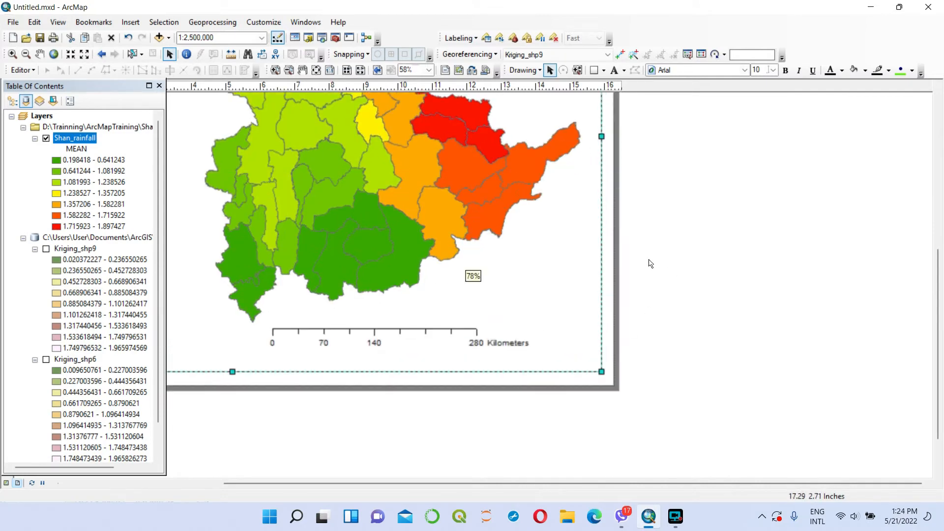
pyautogui.scroll(3, 650, 263)
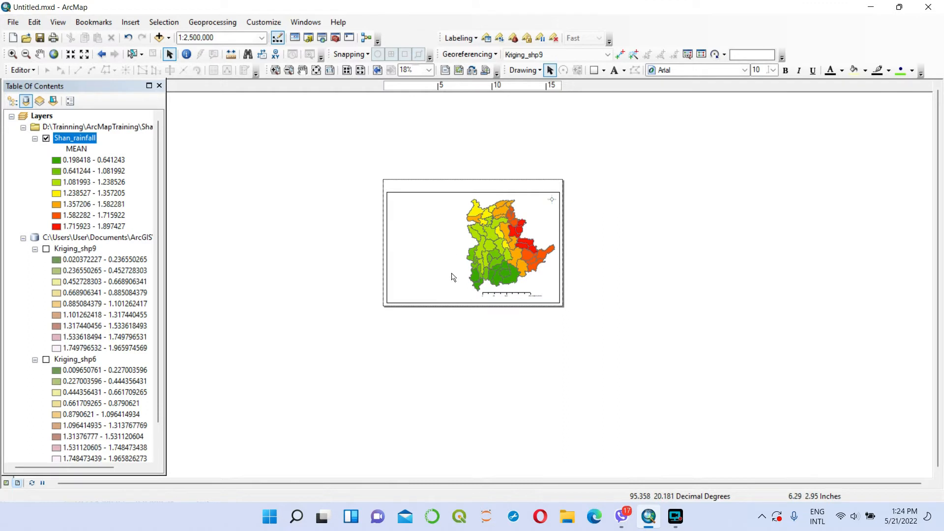
# Insert a one-column legend for Shan_rainfall with its title removed, keeping the default frame, patch and spacing settings.
pyautogui.click(137, 23)
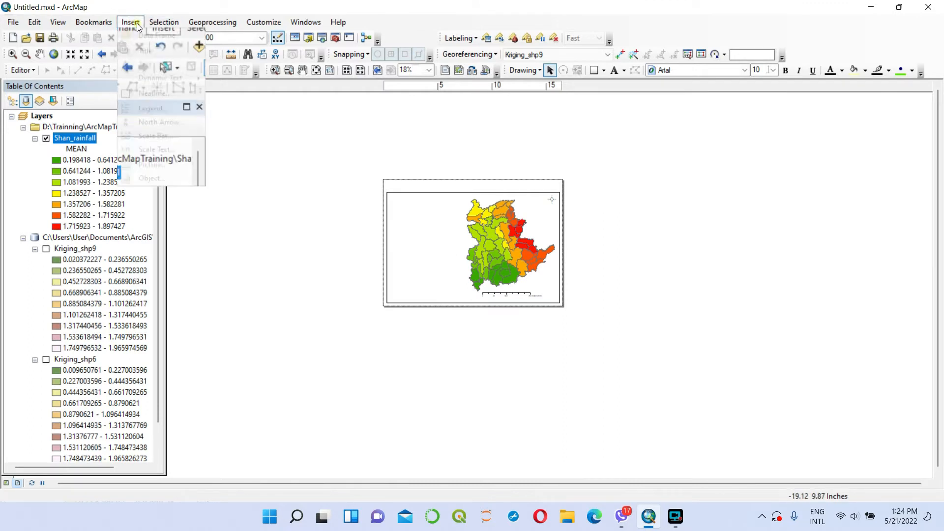
pyautogui.click(152, 107)
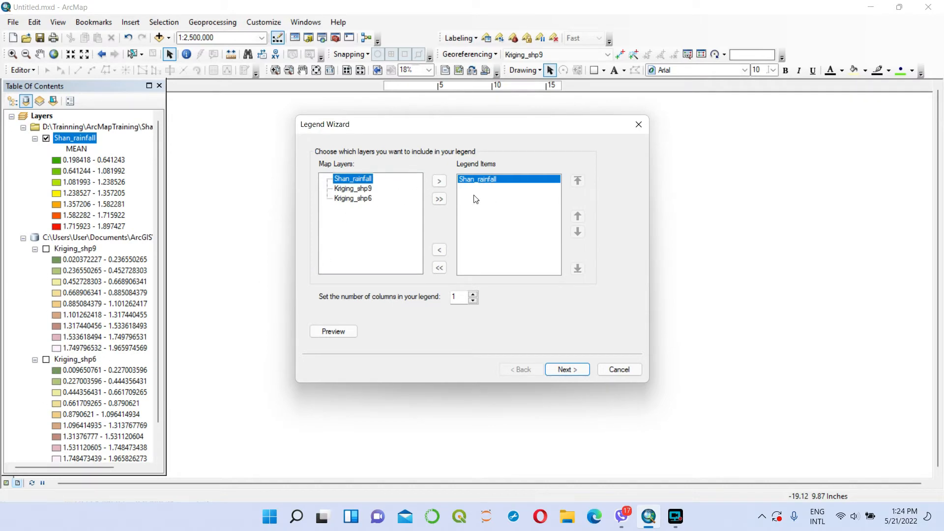
pyautogui.click(567, 369)
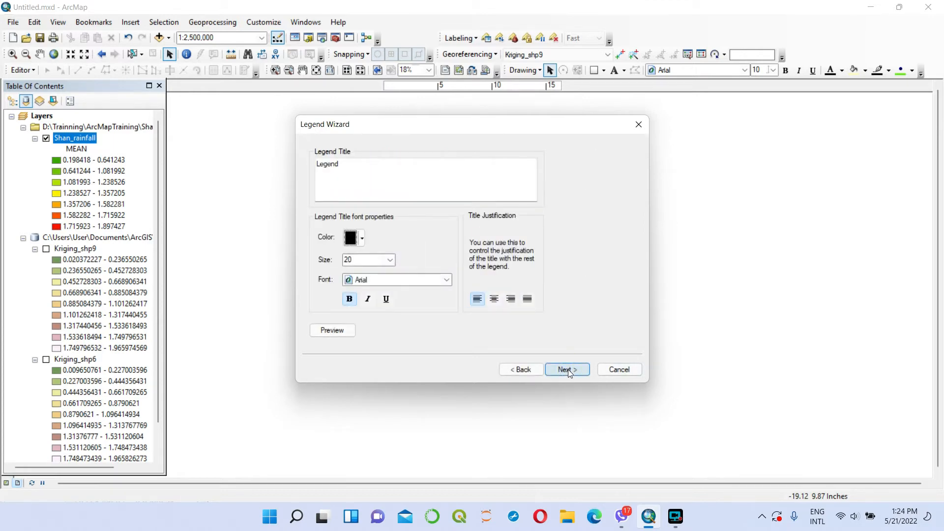
pyautogui.doubleClick(345, 163)
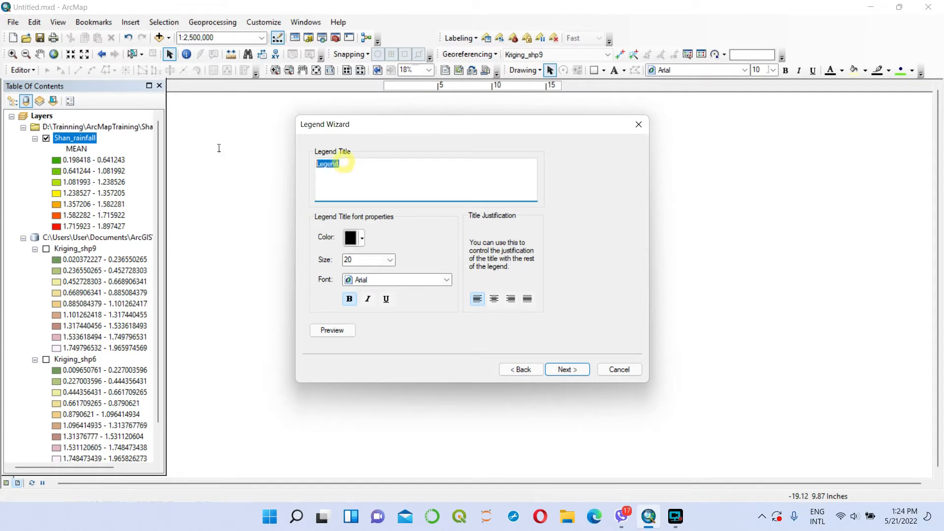
pyautogui.press('BackSpace')
pyautogui.click(565, 370)
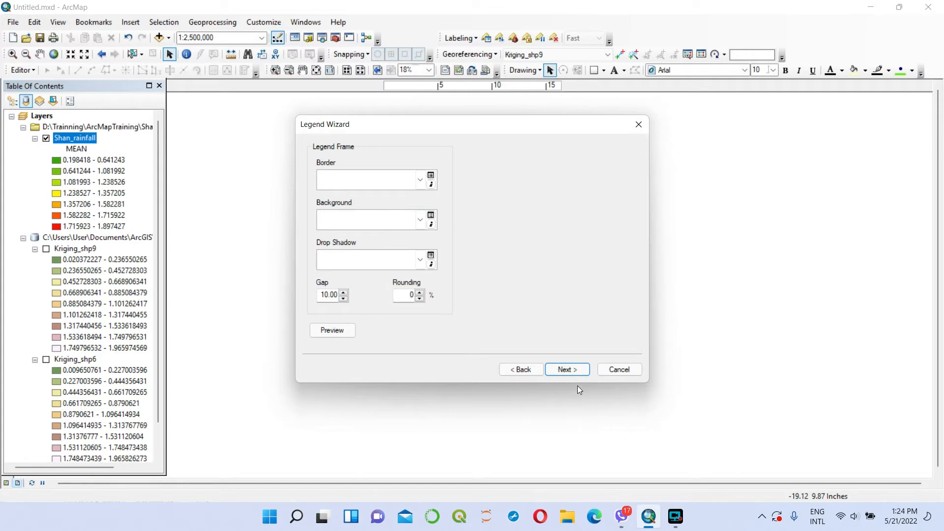
pyautogui.click(568, 370)
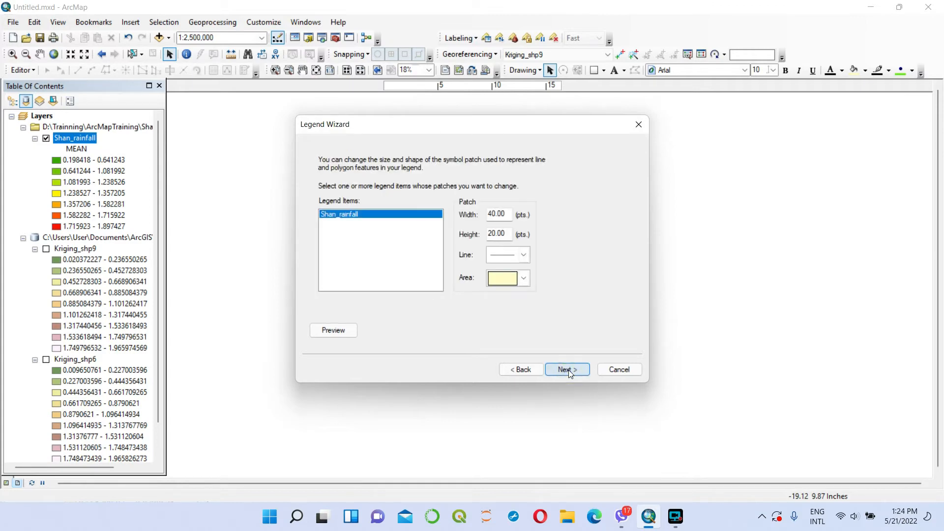
pyautogui.click(571, 372)
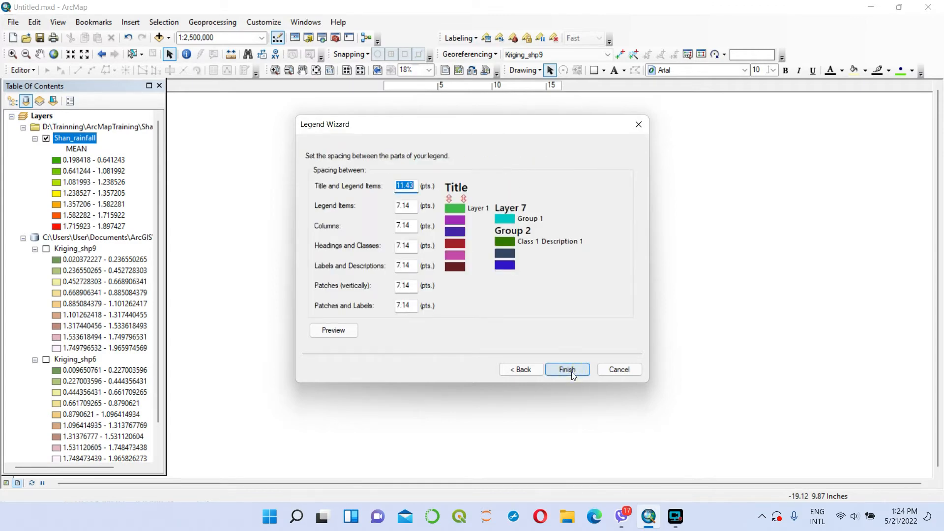
pyautogui.click(567, 370)
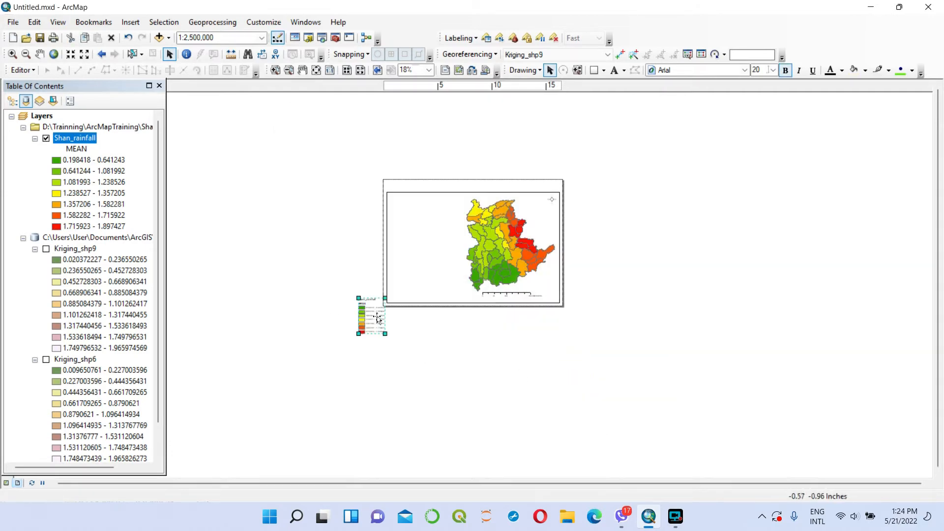
# Move the legend inside the data frame, to the lower left of the map beside the scale bar.
pyautogui.moveTo(371, 315); pyautogui.dragTo(446, 283)
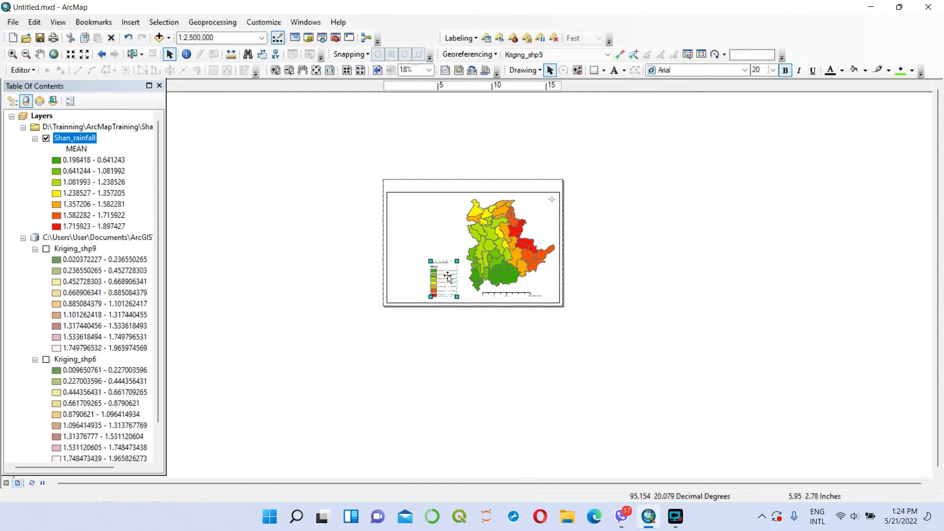
pyautogui.scroll(2, 448, 277)
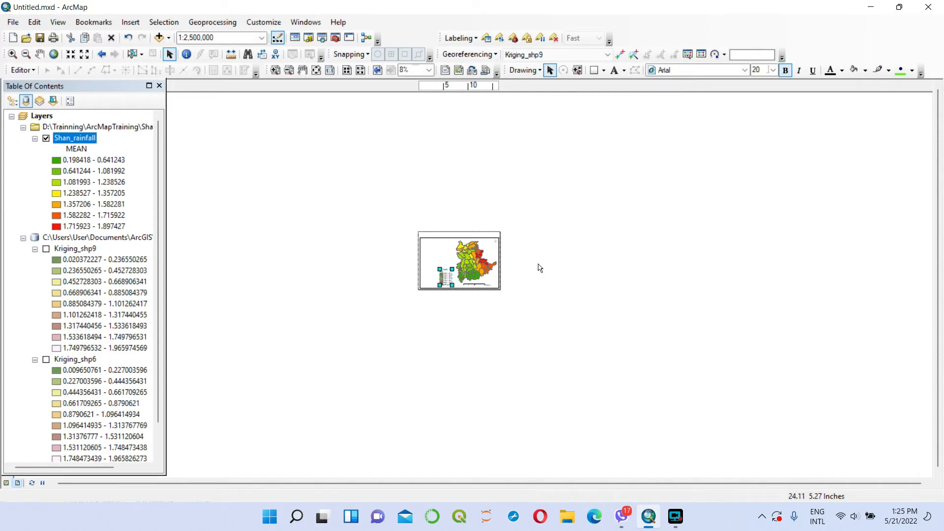
pyautogui.scroll(-4, 539, 268)
pyautogui.moveTo(419, 293); pyautogui.dragTo(737, 279)
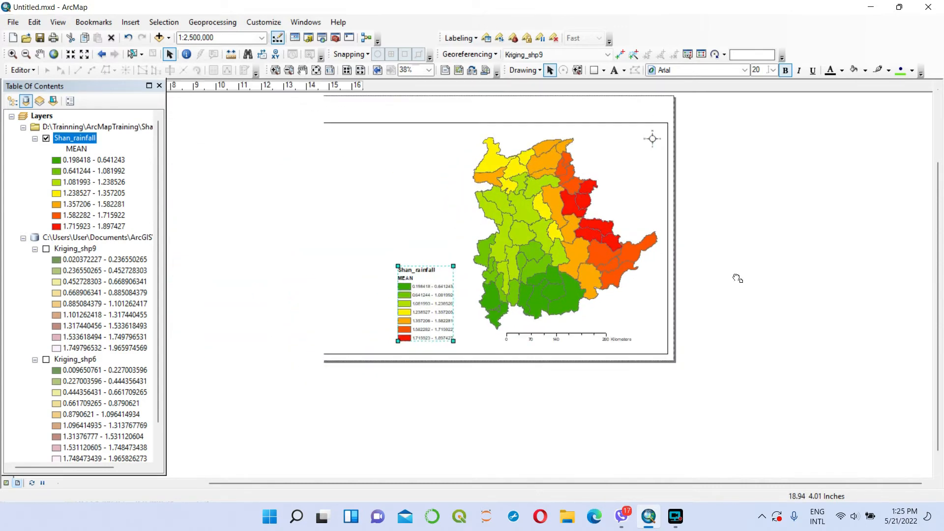
pyautogui.scroll(-2, 416, 274)
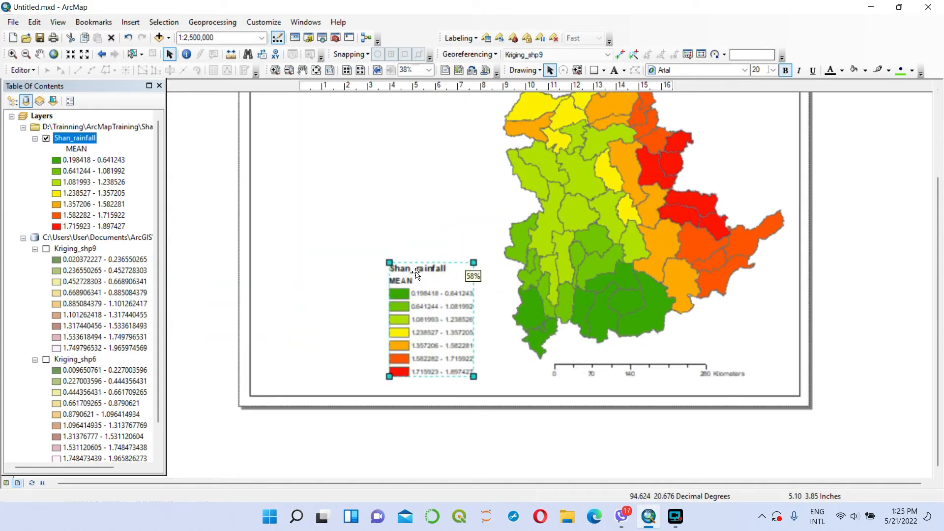
pyautogui.scroll(-3, 416, 274)
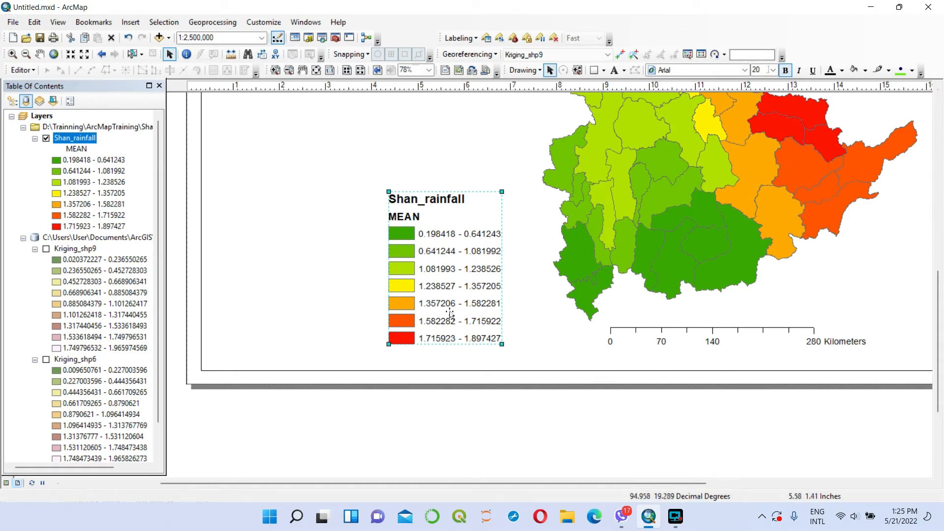
# Set the number format of the MEAN field in the Shan_rainfall attribute table to 2 decimal places.
pyautogui.rightClick(73, 139)
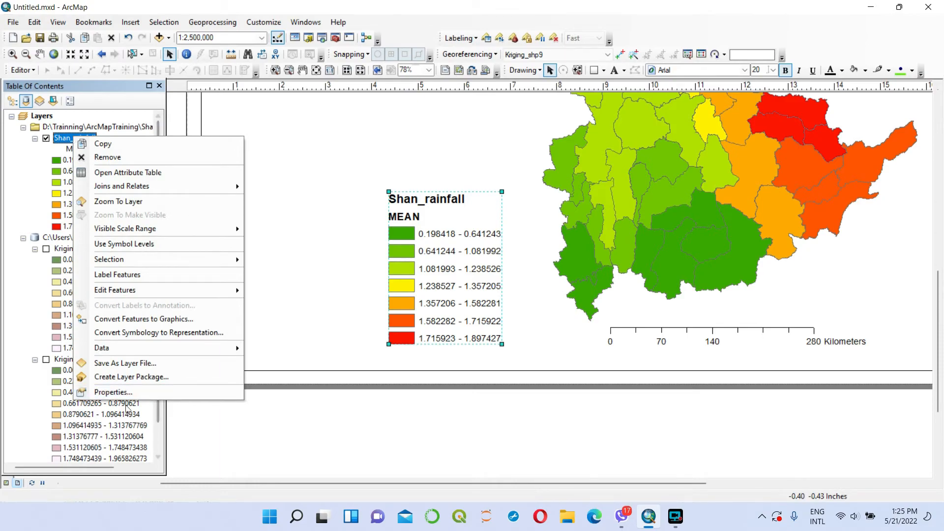
pyautogui.click(128, 172)
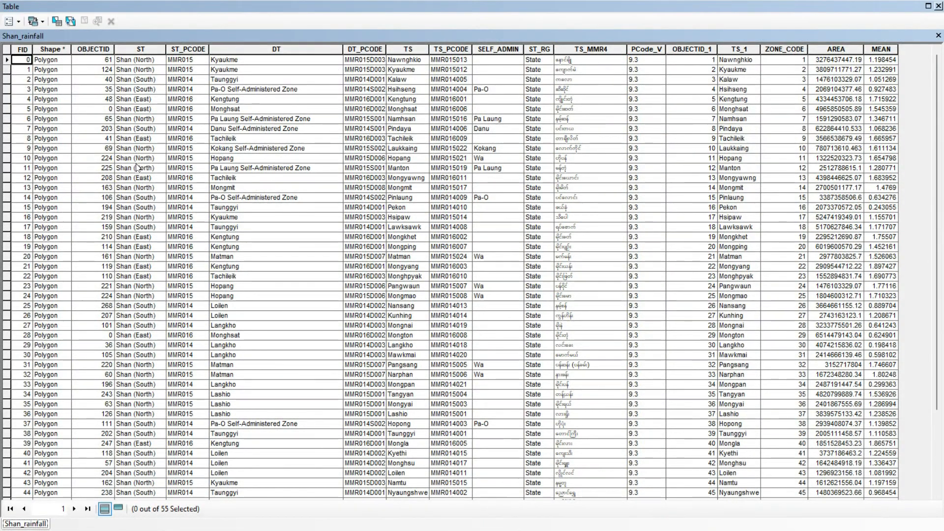
pyautogui.rightClick(883, 48)
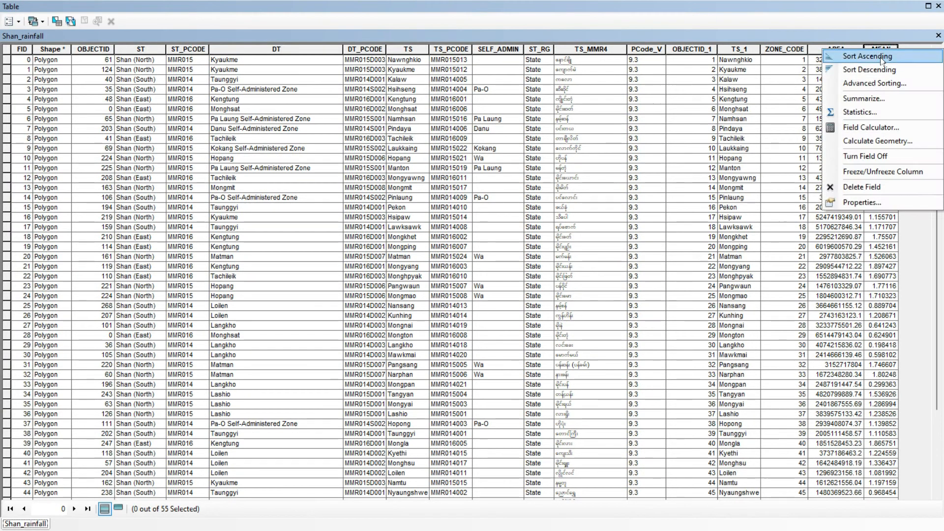
pyautogui.click(856, 202)
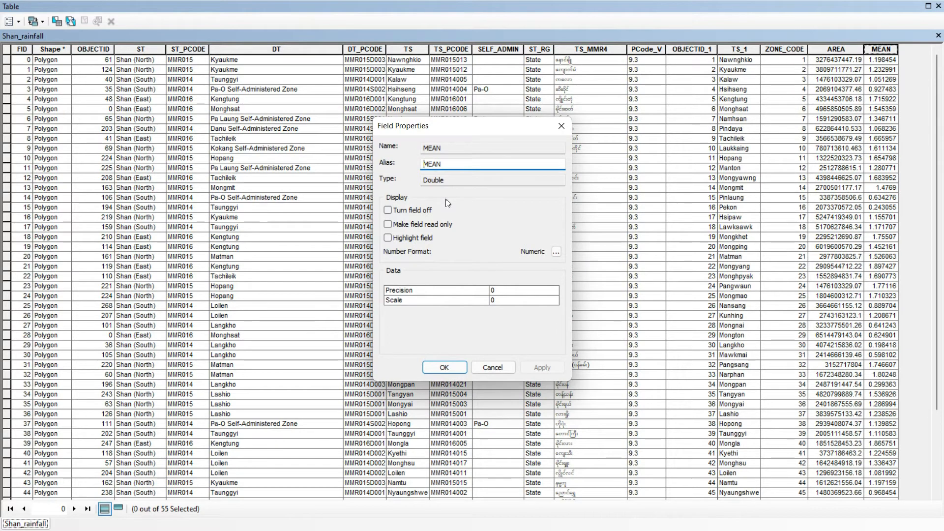
pyautogui.click(556, 251)
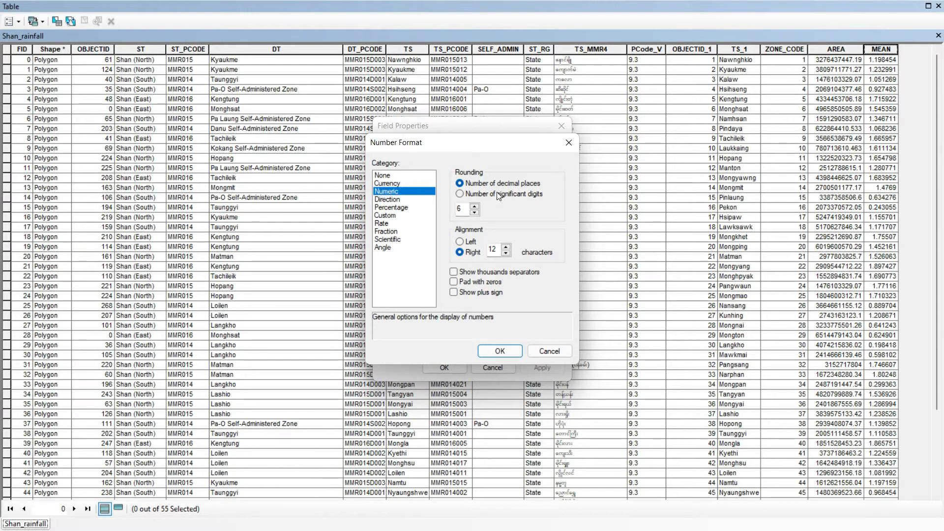
pyautogui.doubleClick(461, 209)
pyautogui.write('2')
pyautogui.click(500, 352)
pyautogui.click(540, 372)
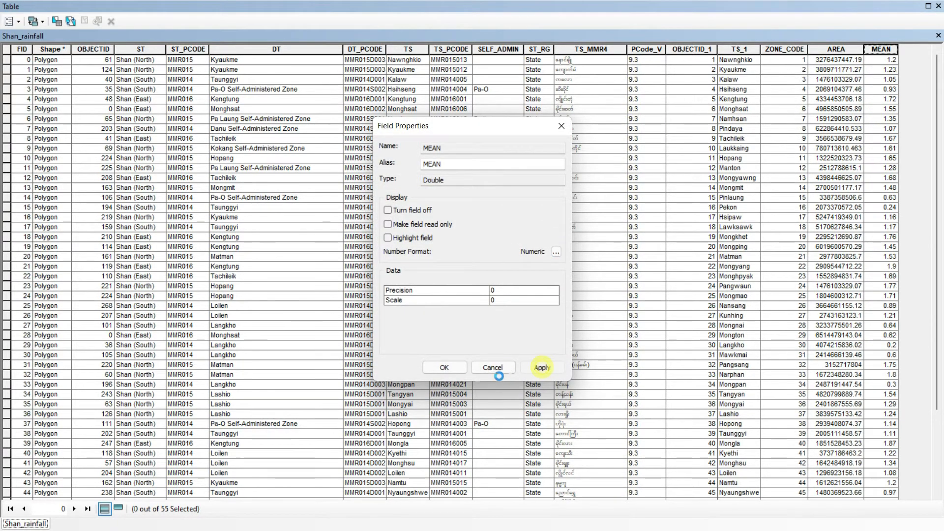
pyautogui.click(448, 368)
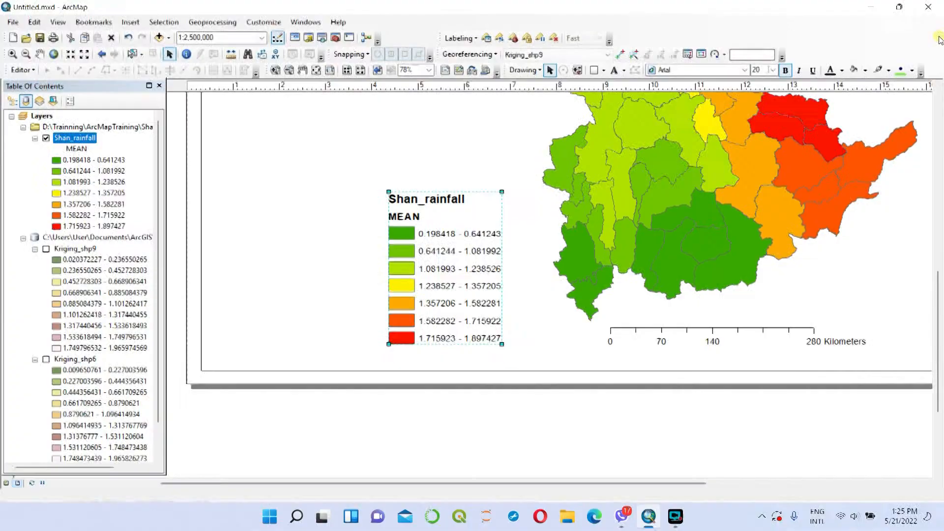
pyautogui.click(938, 37)
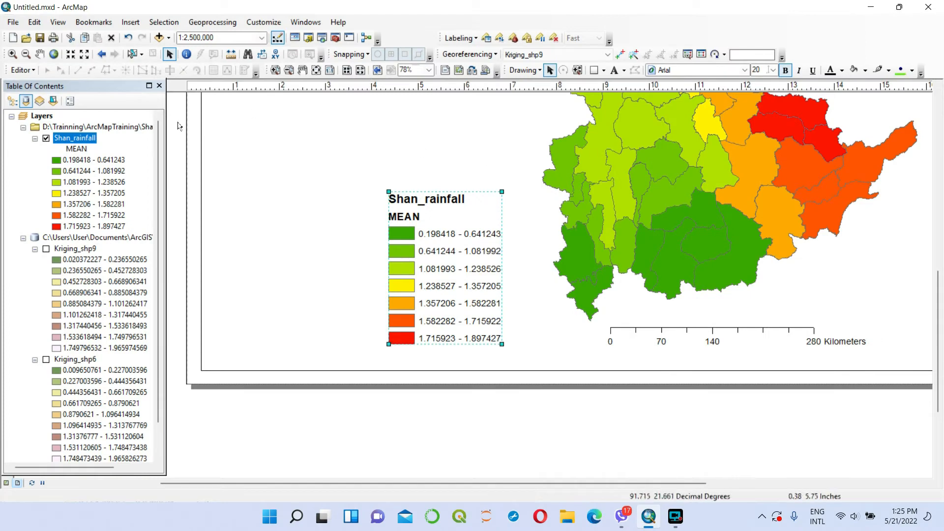
# Reselect MEAN as the value field of Shan_rainfall's graduated colors symbology to refresh the class labels, and apply it.
pyautogui.click(460, 277)
pyautogui.click(462, 263)
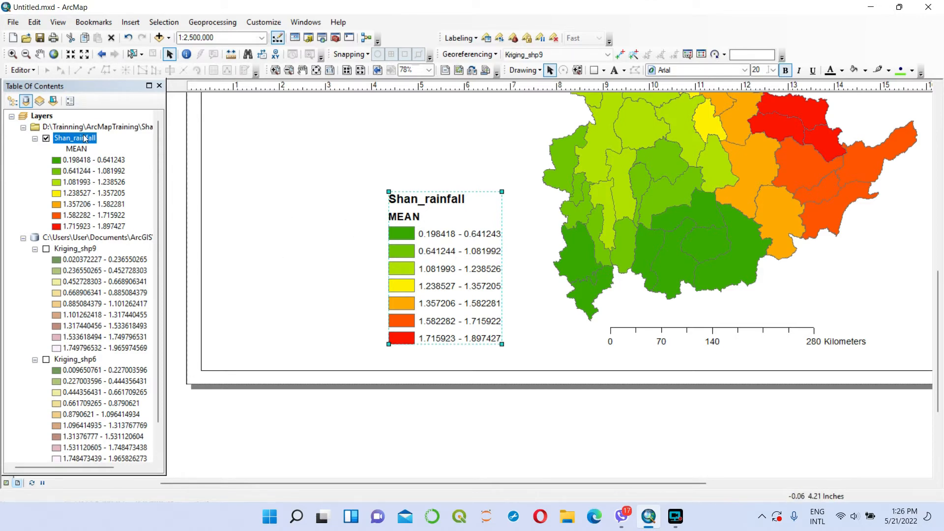
pyautogui.rightClick(80, 141)
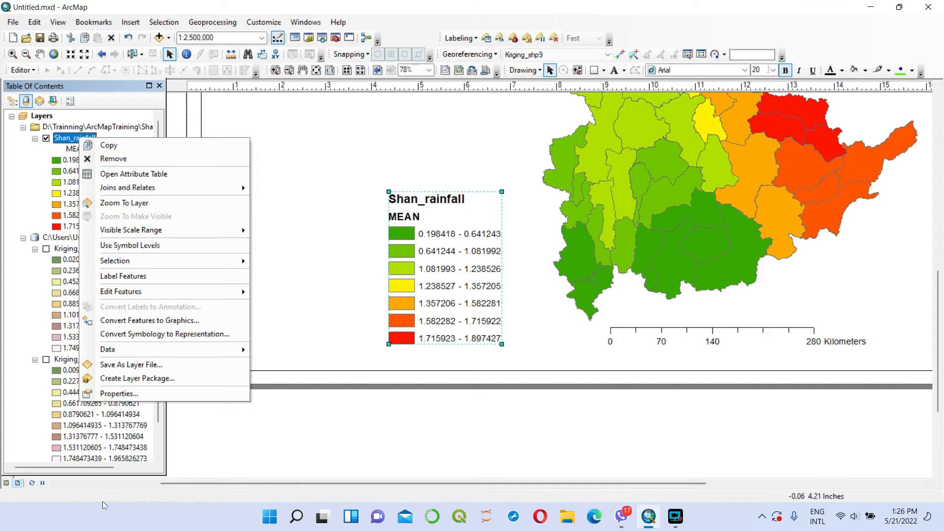
pyautogui.click(121, 395)
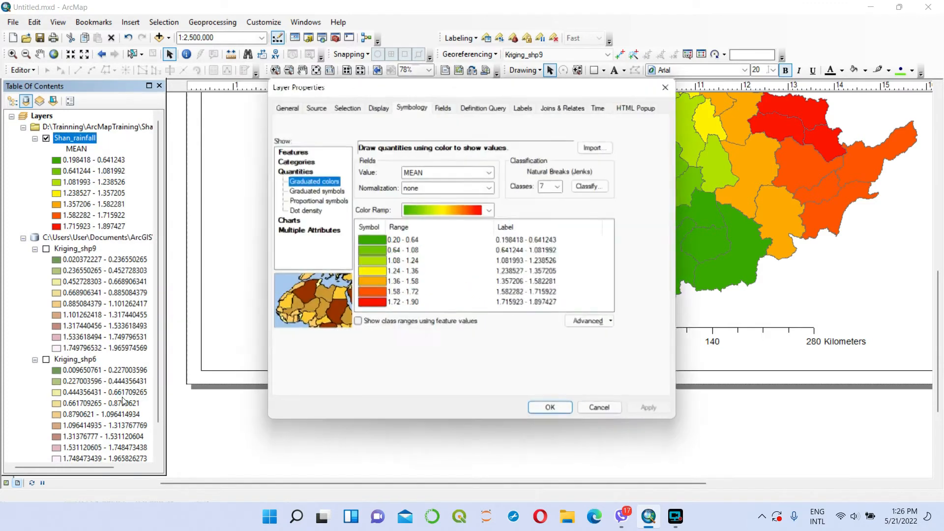
pyautogui.click(490, 172)
pyautogui.click(458, 221)
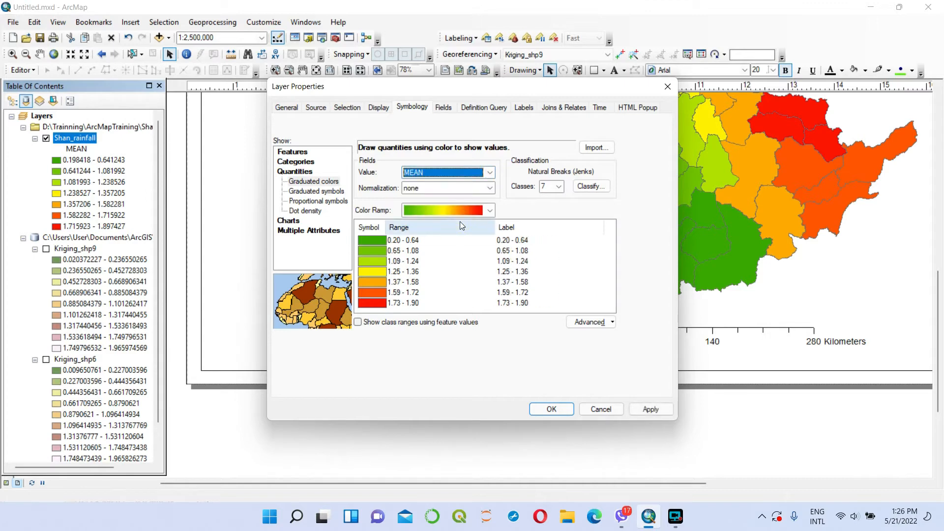
pyautogui.click(650, 411)
pyautogui.click(551, 409)
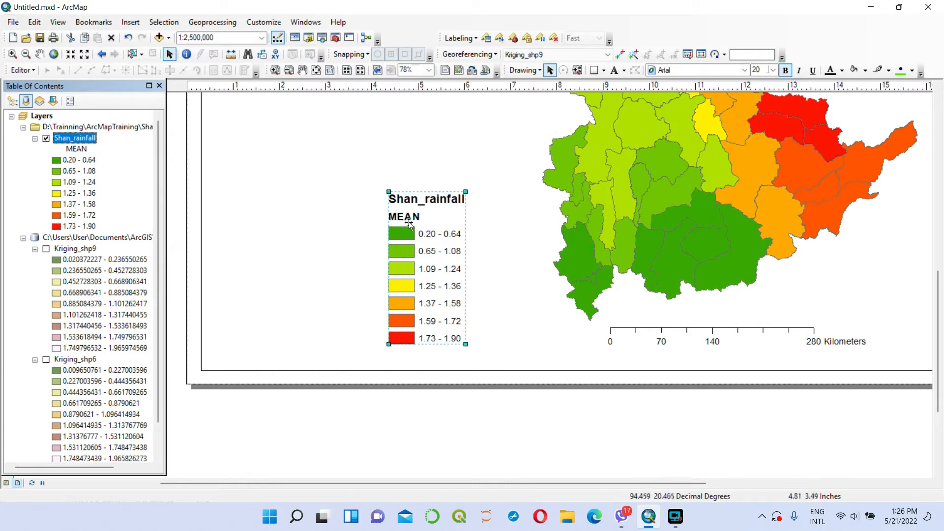
# Set the alias of the MEAN field in the Shan_rainfall attribute table to "Average Rainfall (m)".
pyautogui.rightClick(80, 142)
pyautogui.click(135, 178)
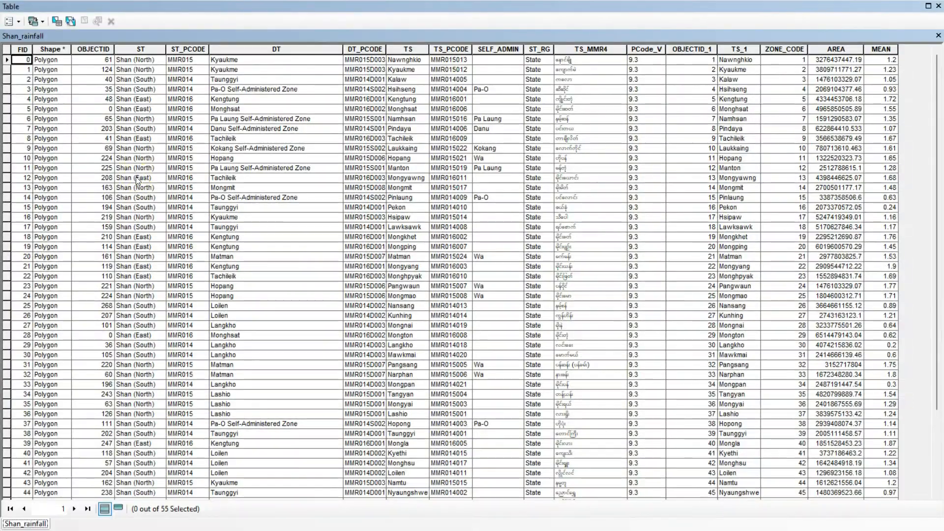
pyautogui.rightClick(881, 48)
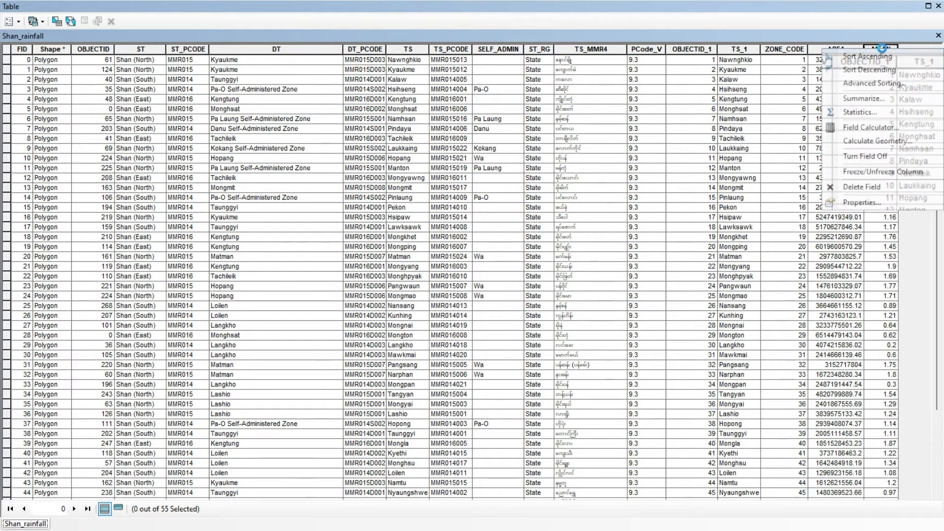
pyautogui.click(884, 204)
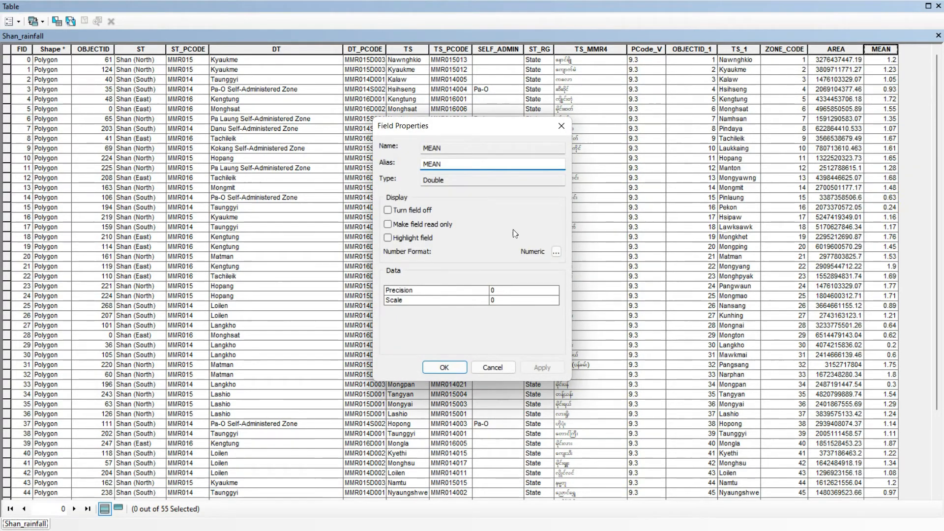
pyautogui.doubleClick(445, 165)
pyautogui.write('Avera')
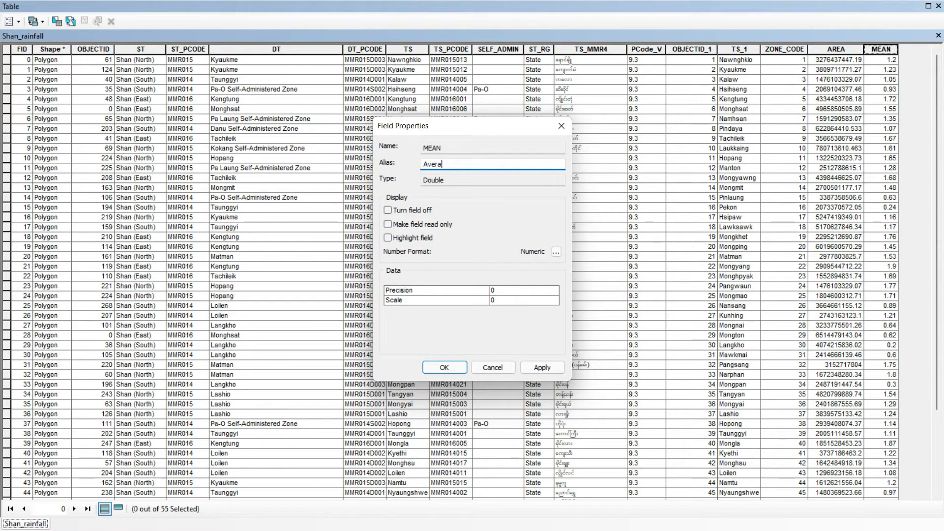
pyautogui.write('ge Rainfall (m')
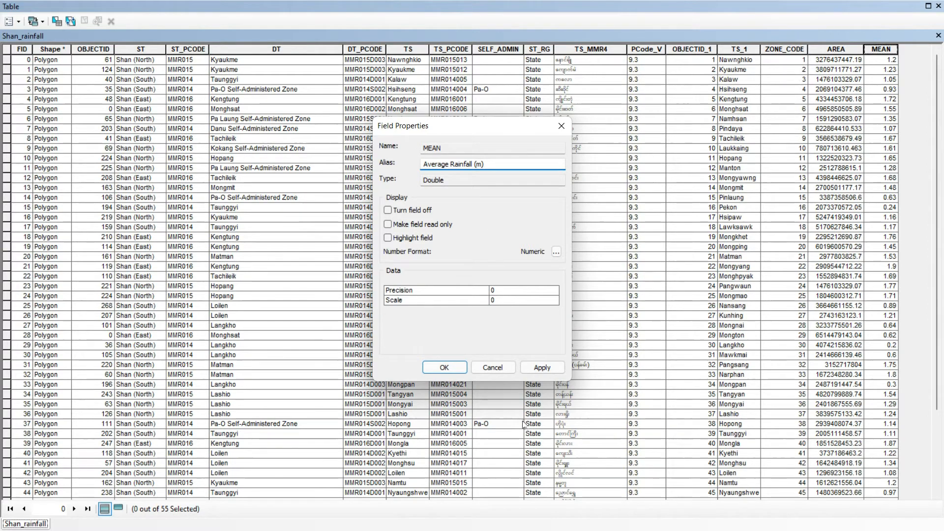
pyautogui.click(543, 368)
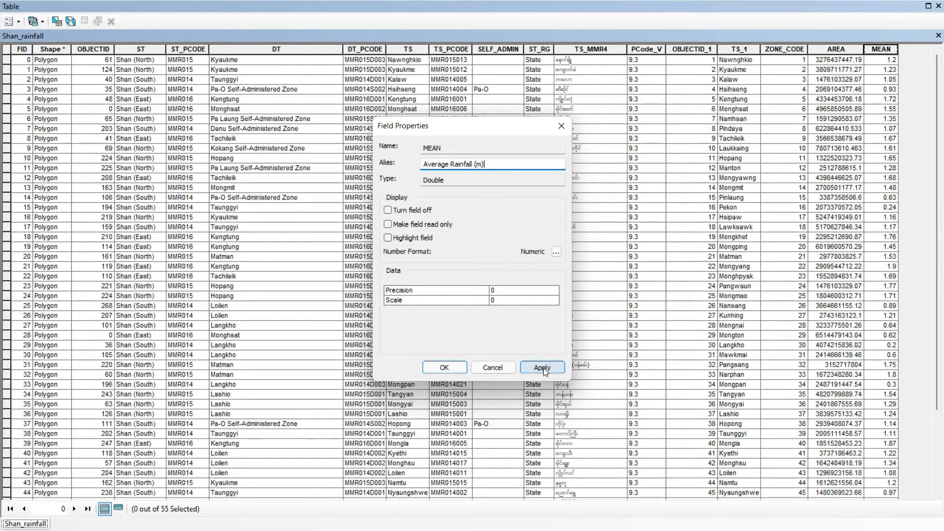
pyautogui.click(452, 368)
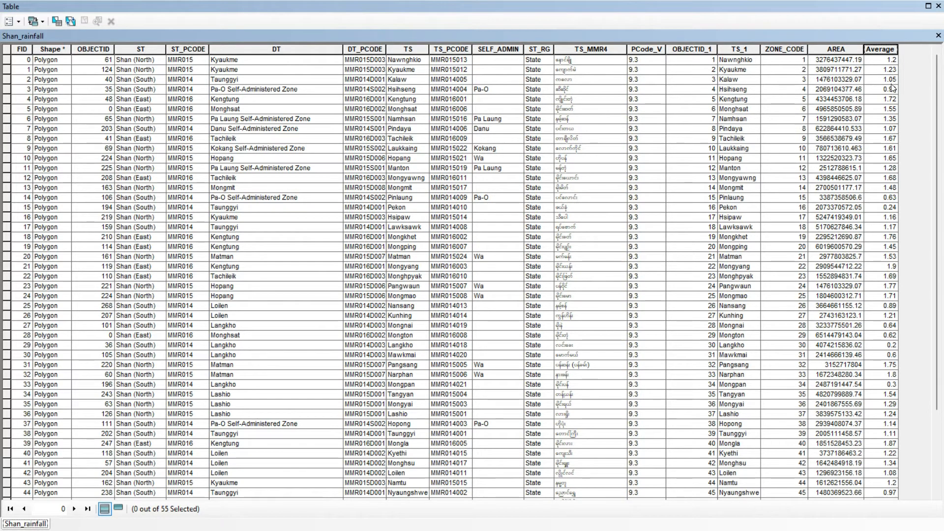
pyautogui.doubleClick(896, 48)
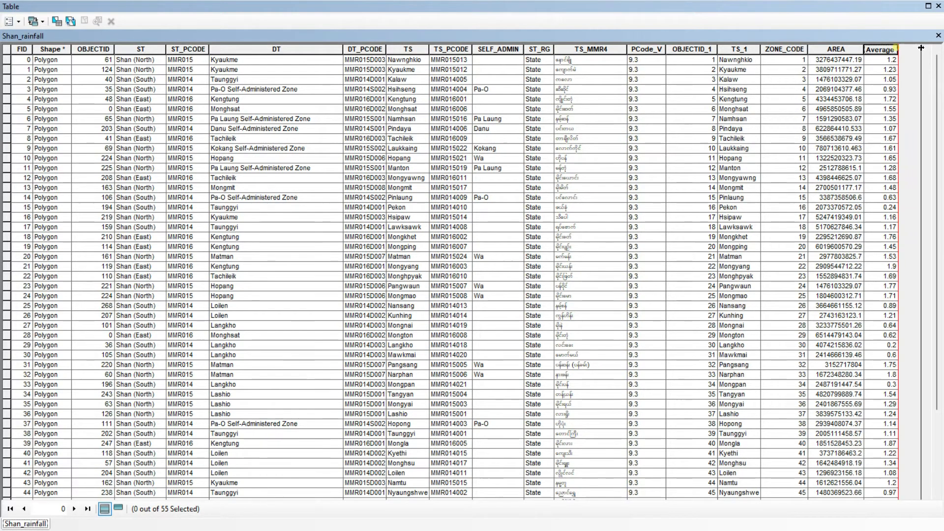
pyautogui.click(938, 6)
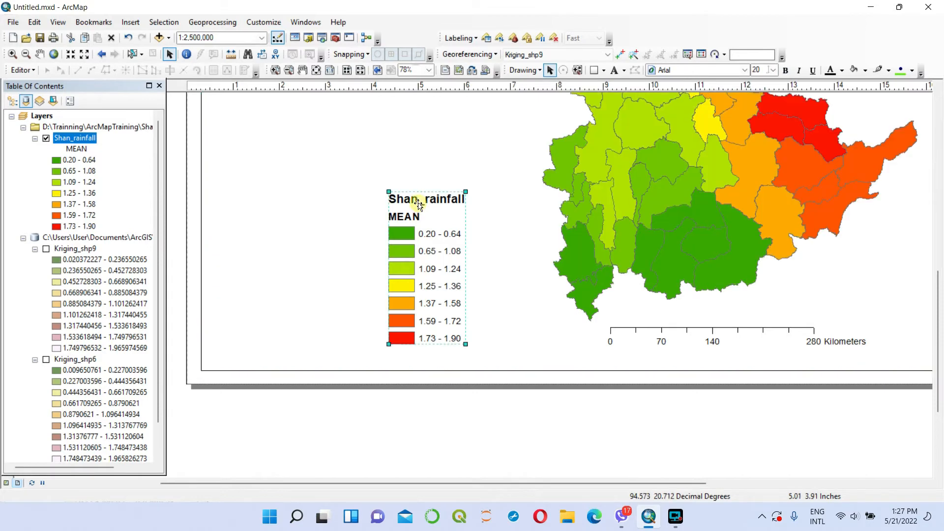
# Delete the legend from the layout and check the value field in Shan_rainfall's symbology settings.
pyautogui.press('Delete')
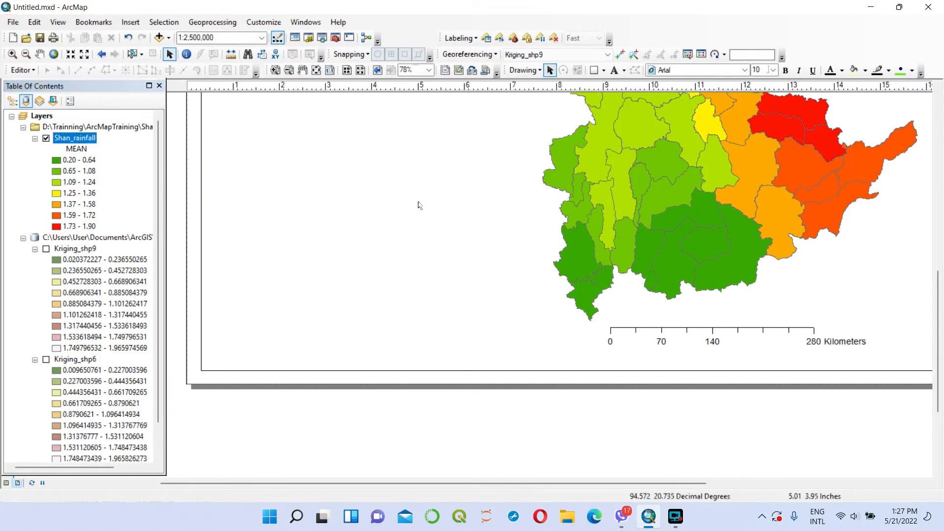
pyautogui.rightClick(81, 141)
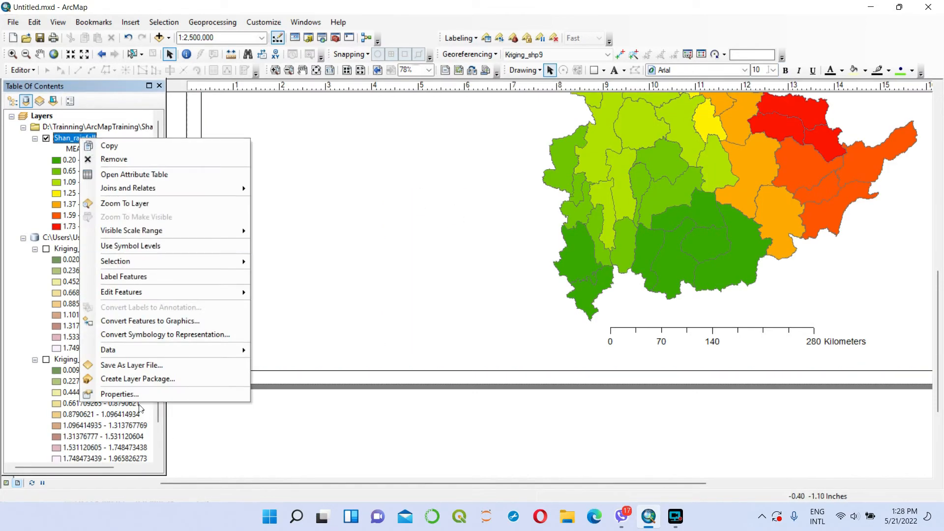
pyautogui.click(123, 393)
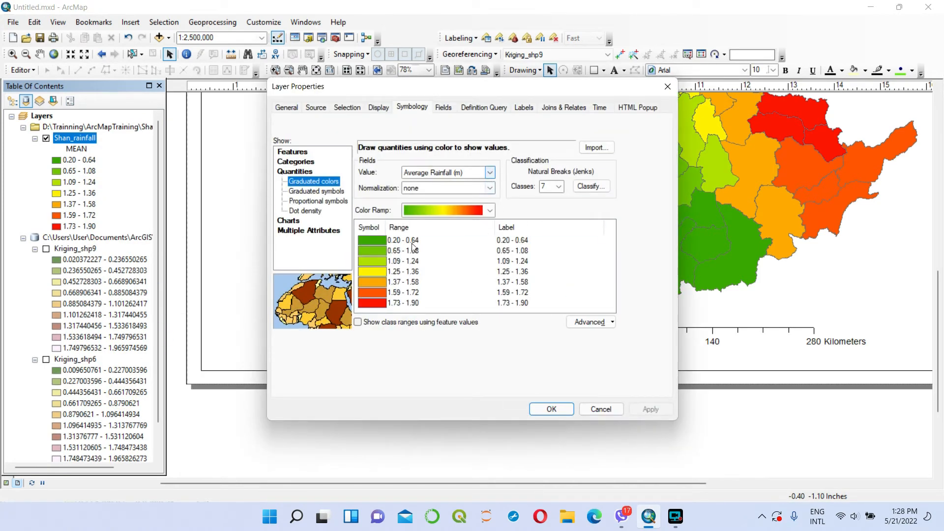
pyautogui.click(549, 409)
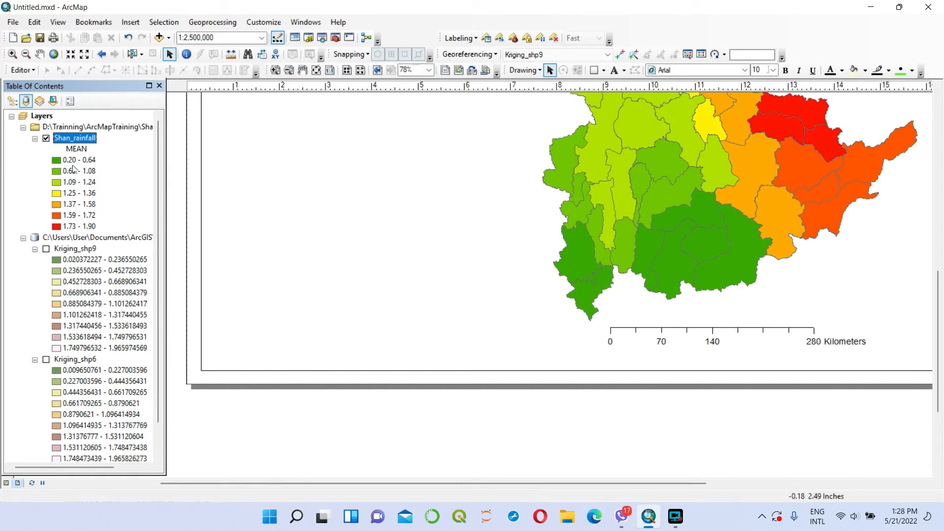
# Try to refresh Shan_rainfall's heading by reselecting Average Rainfall (m) as the graduated colors value field and applying it.
pyautogui.rightClick(74, 144)
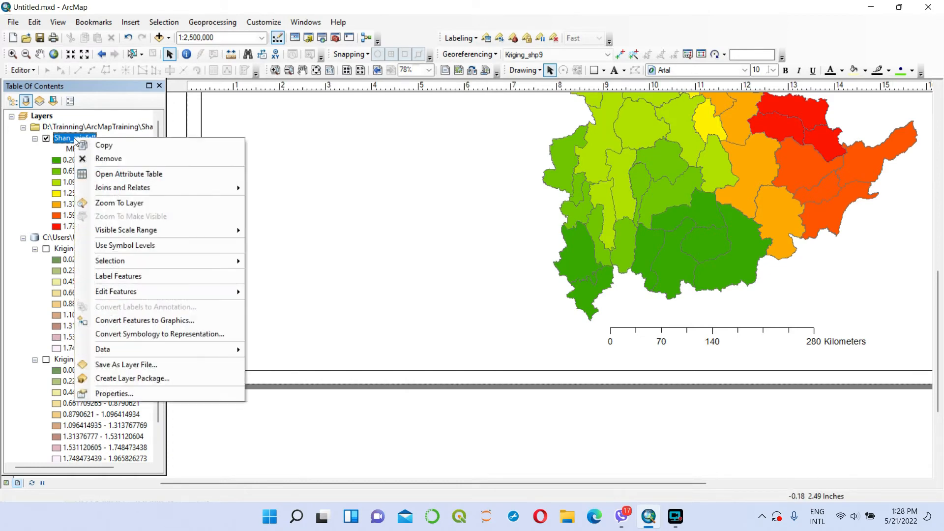
pyautogui.click(126, 392)
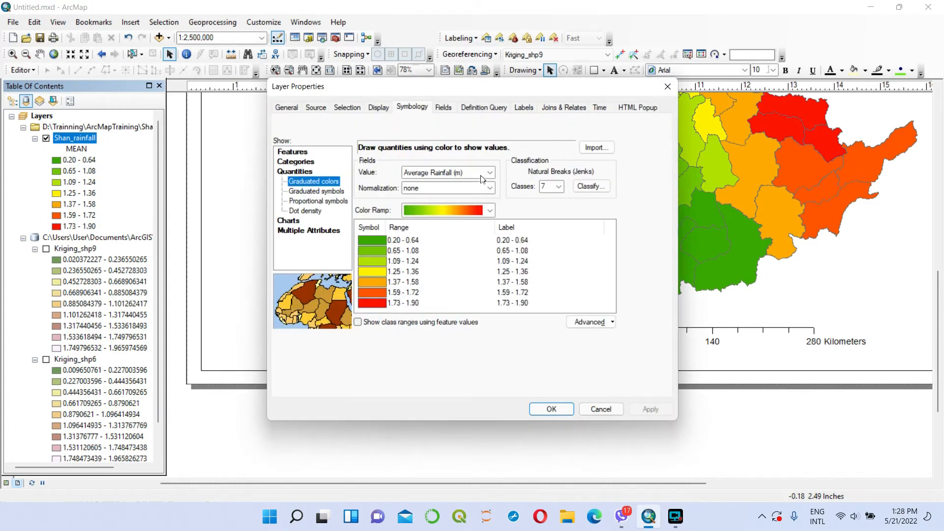
pyautogui.click(489, 173)
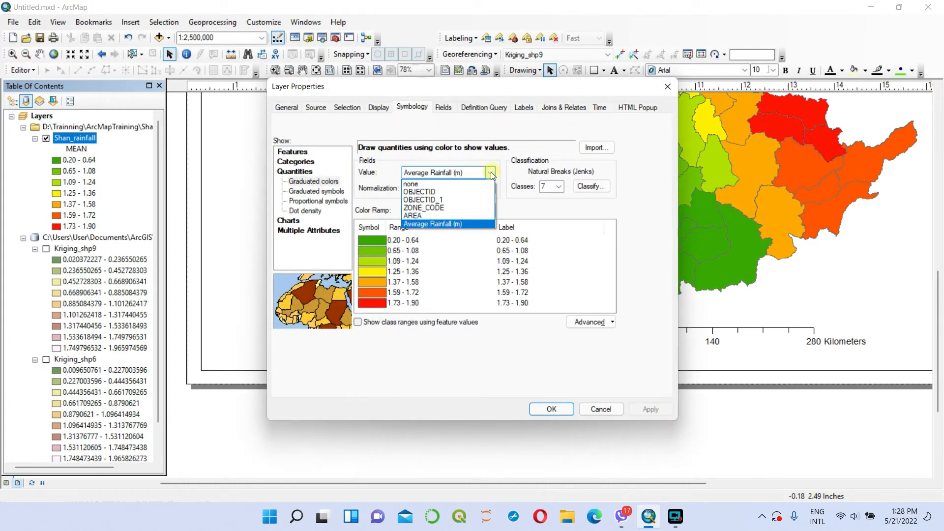
pyautogui.click(432, 224)
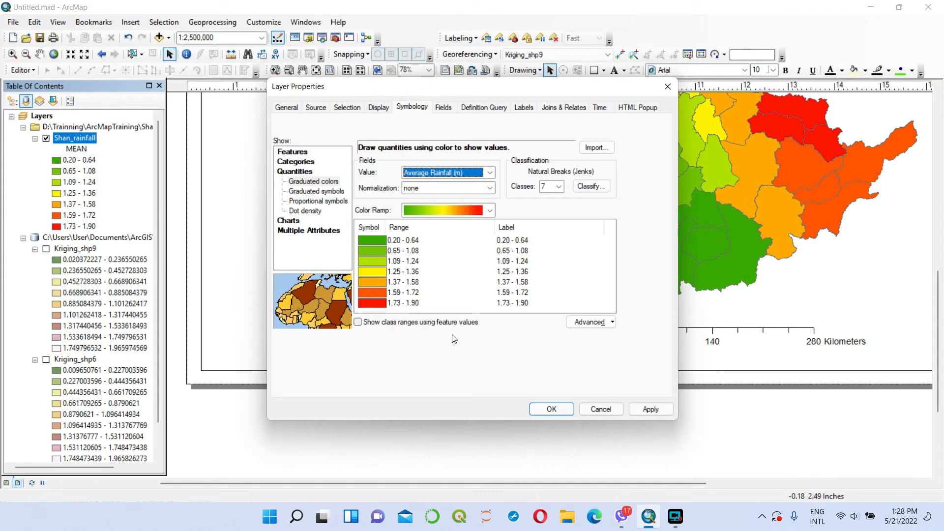
pyautogui.click(652, 409)
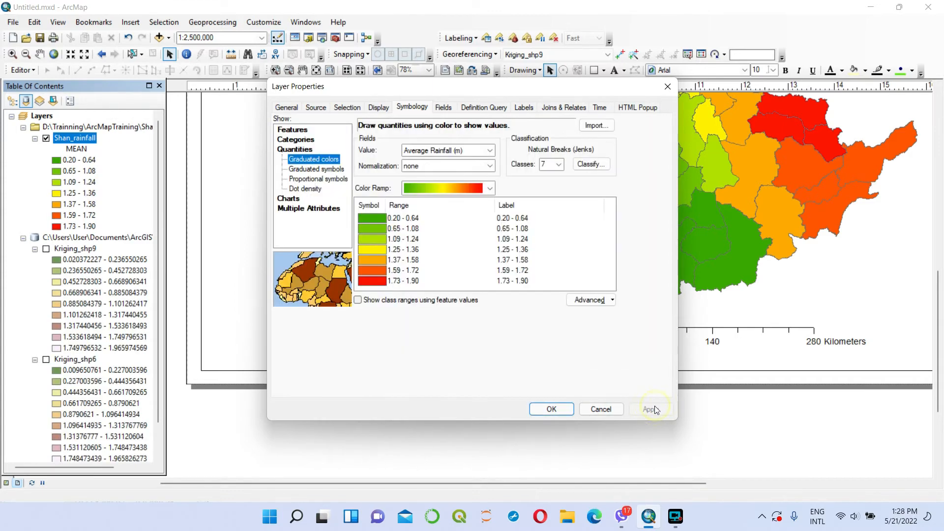
pyautogui.click(551, 409)
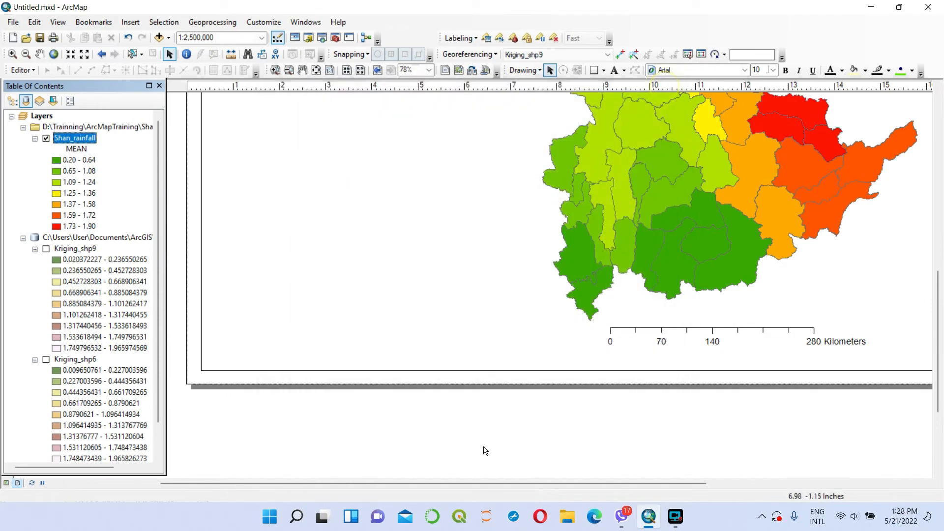
# Switch to the data view and reset Shan_rainfall's symbology to a single symbol for all features.
pyautogui.click(7, 484)
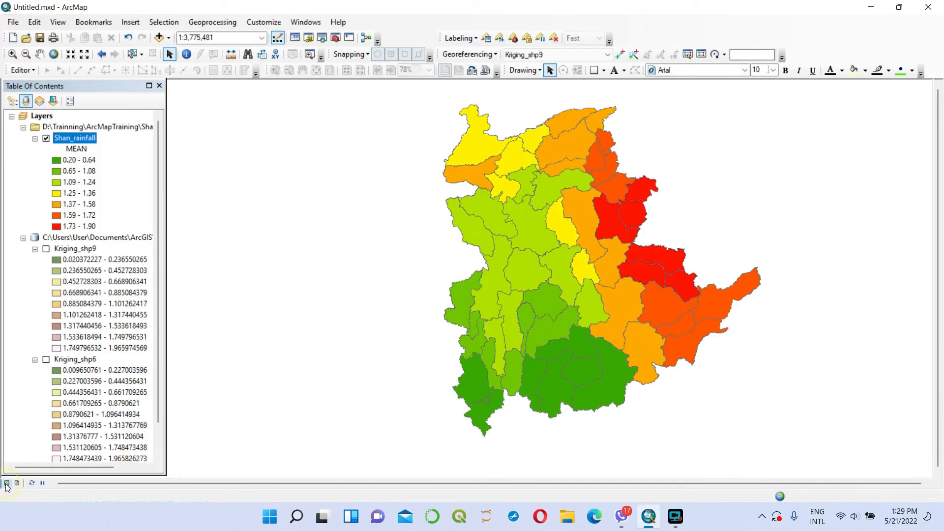
pyautogui.rightClick(77, 139)
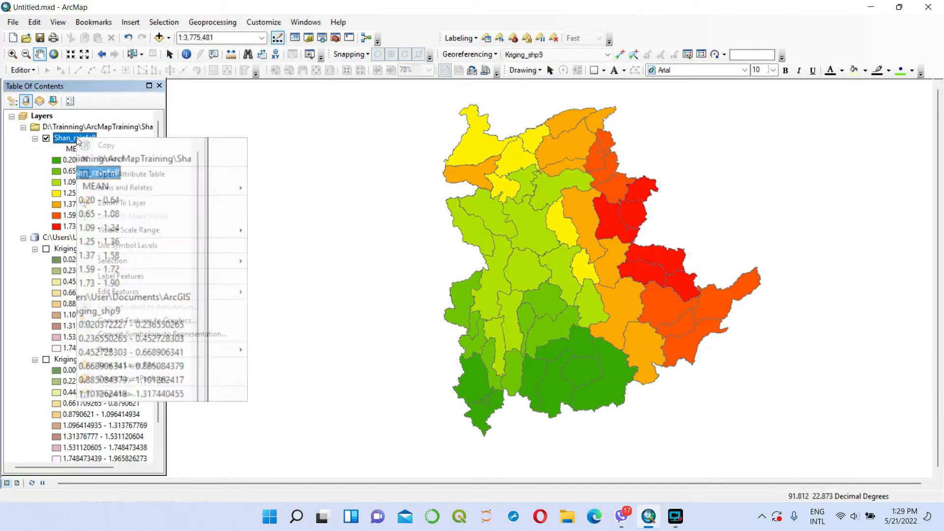
pyautogui.click(125, 393)
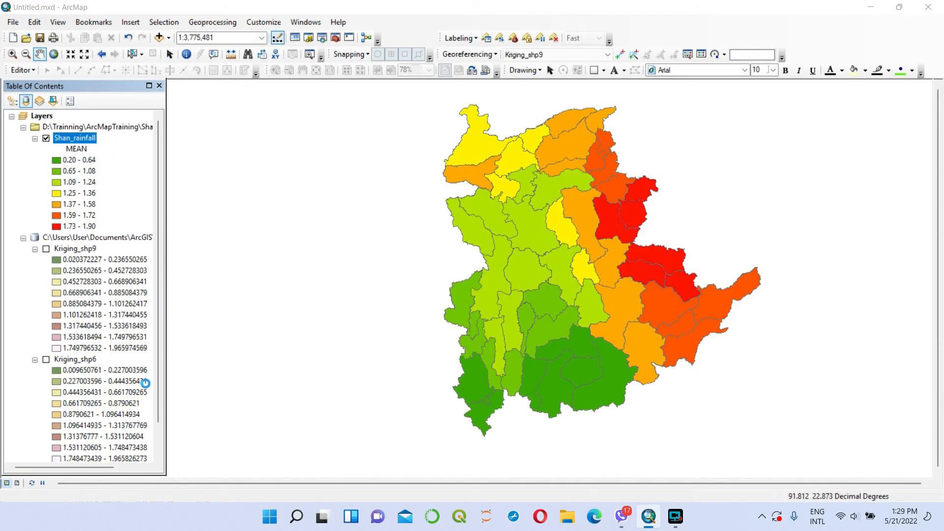
pyautogui.click(292, 151)
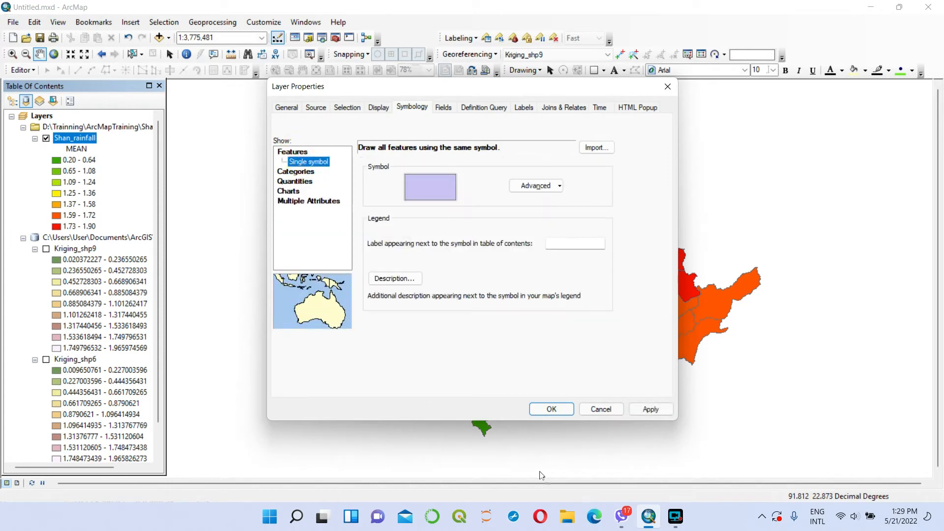
pyautogui.click(652, 409)
pyautogui.click(551, 409)
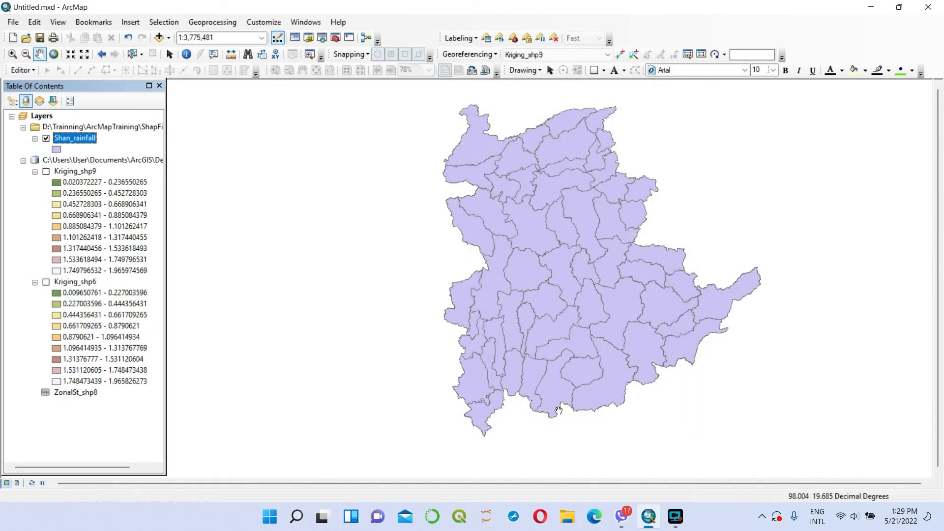
# Symbolize Shan_rainfall with graduated colors using Average Rainfall (m) as the value field, and try to set 7 classes.
pyautogui.rightClick(72, 142)
pyautogui.click(117, 392)
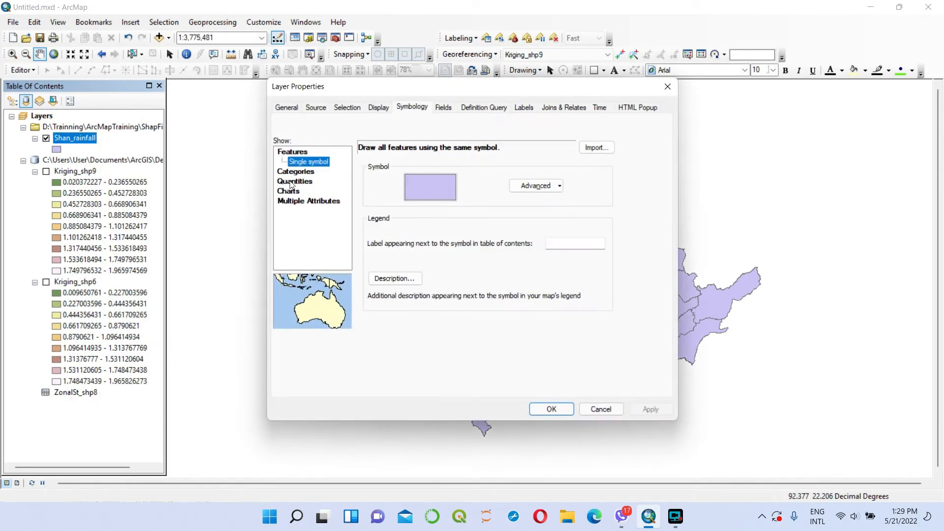
pyautogui.click(293, 183)
pyautogui.click(492, 173)
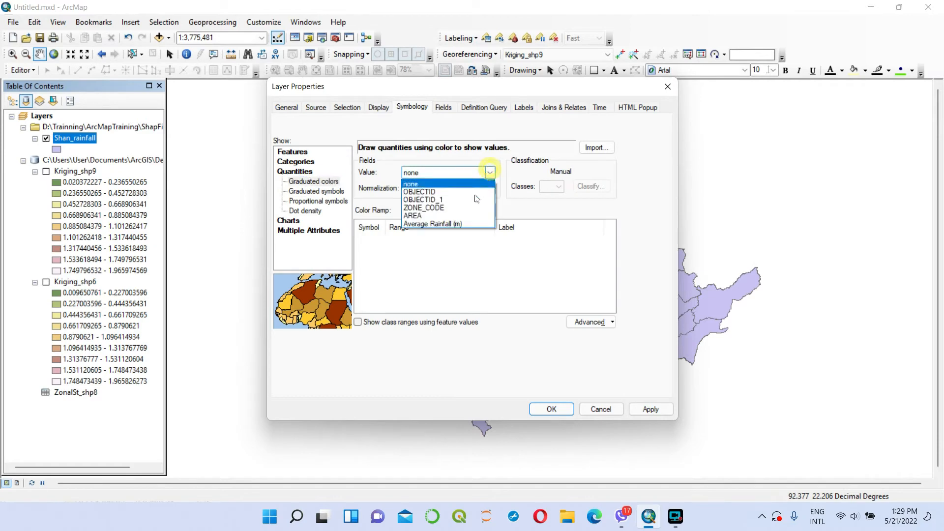
pyautogui.click(425, 224)
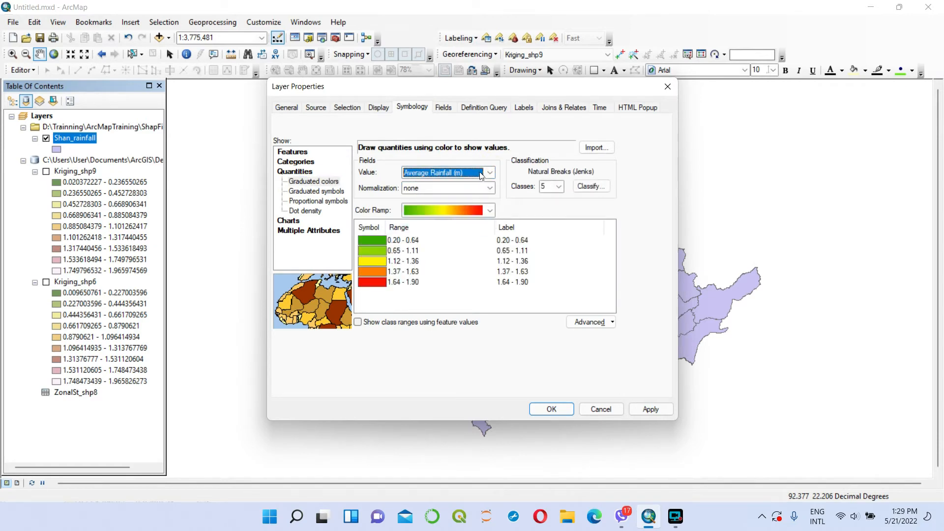
pyautogui.click(544, 186)
pyautogui.write('7')
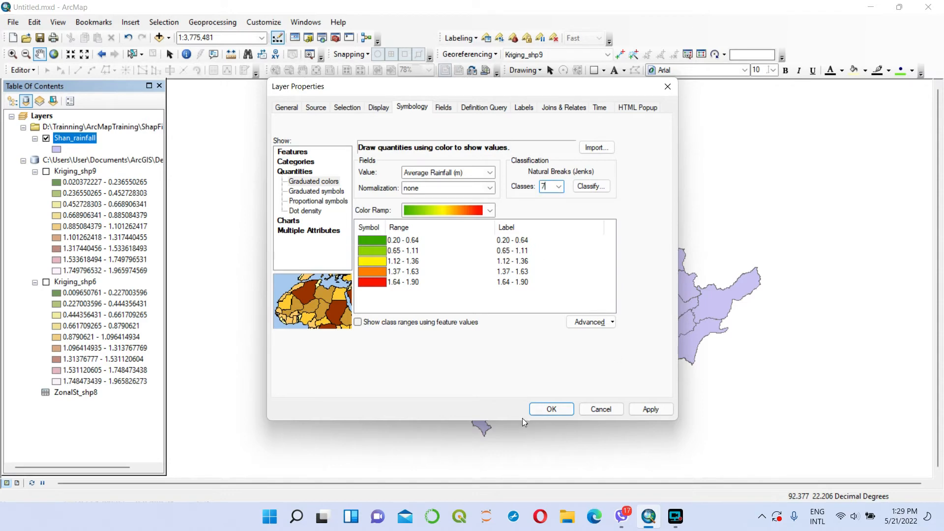
pyautogui.press('Return')
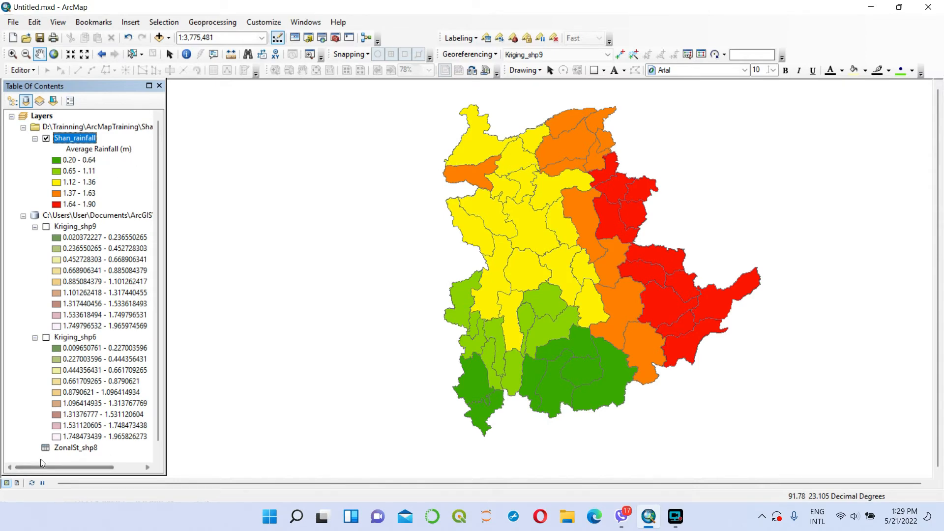
# Return to the layout view and insert a one-column legend for Shan_rainfall with the default title, frame, patch and spacing settings.
pyautogui.click(17, 485)
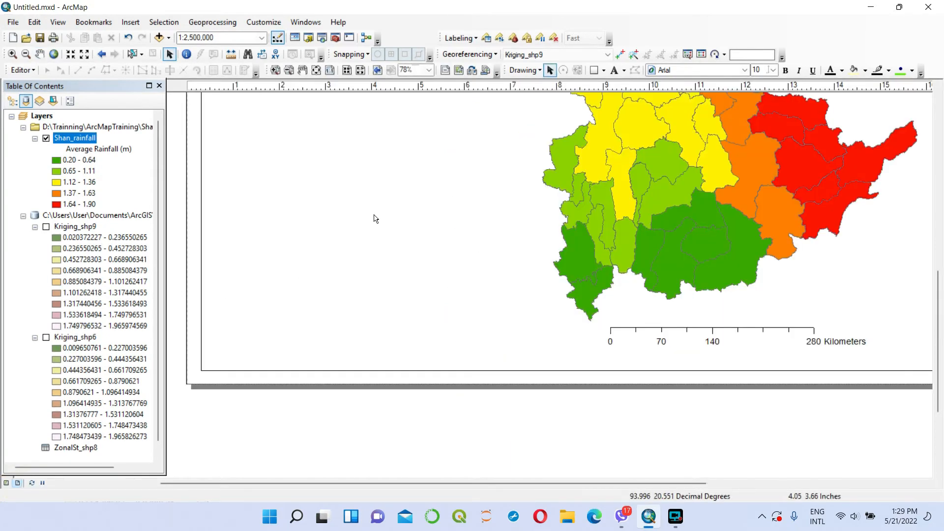
pyautogui.click(131, 24)
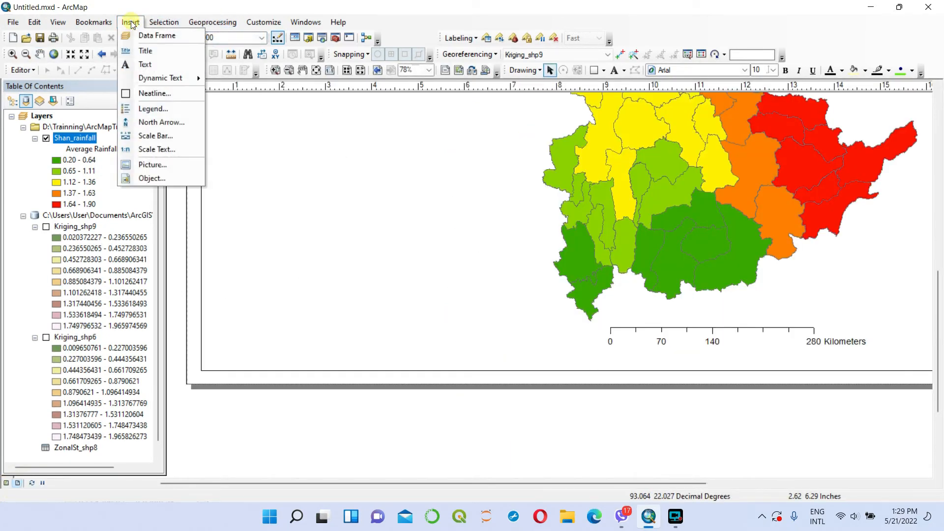
pyautogui.click(152, 109)
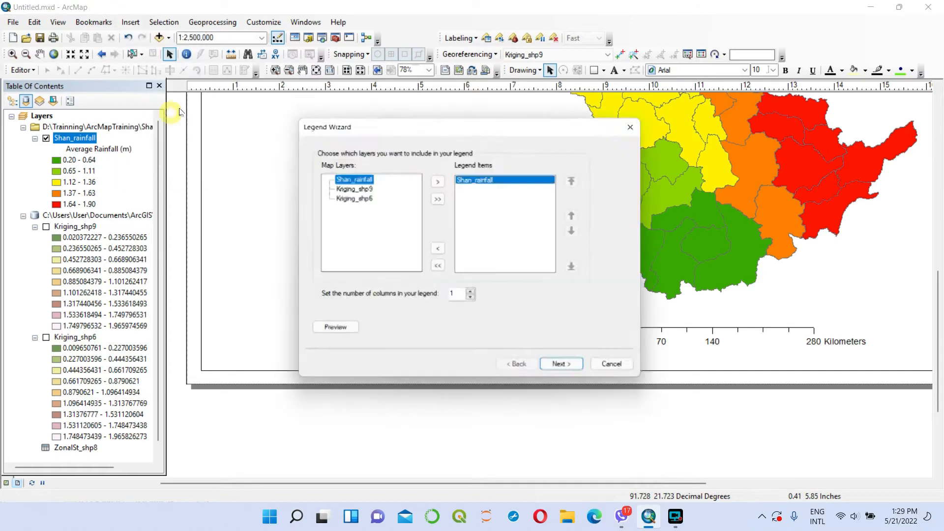
pyautogui.click(566, 370)
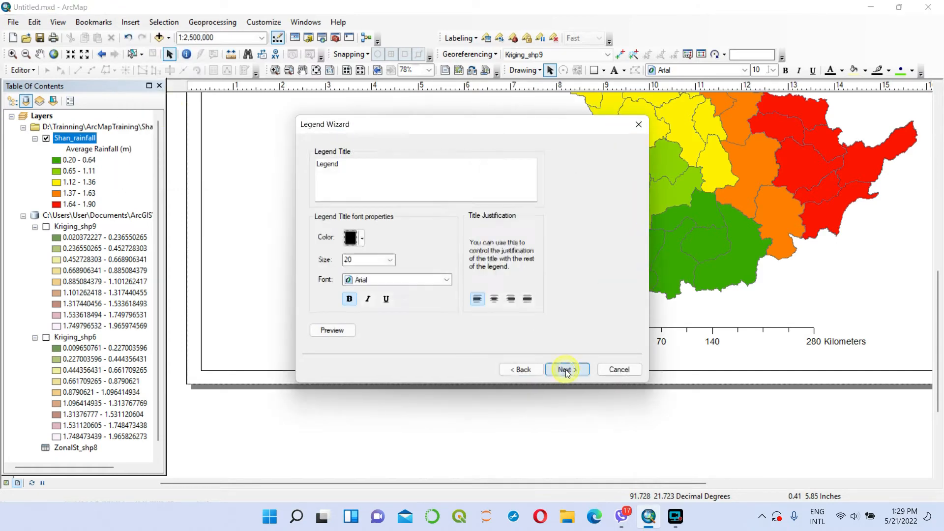
pyautogui.click(567, 370)
pyautogui.click(567, 370)
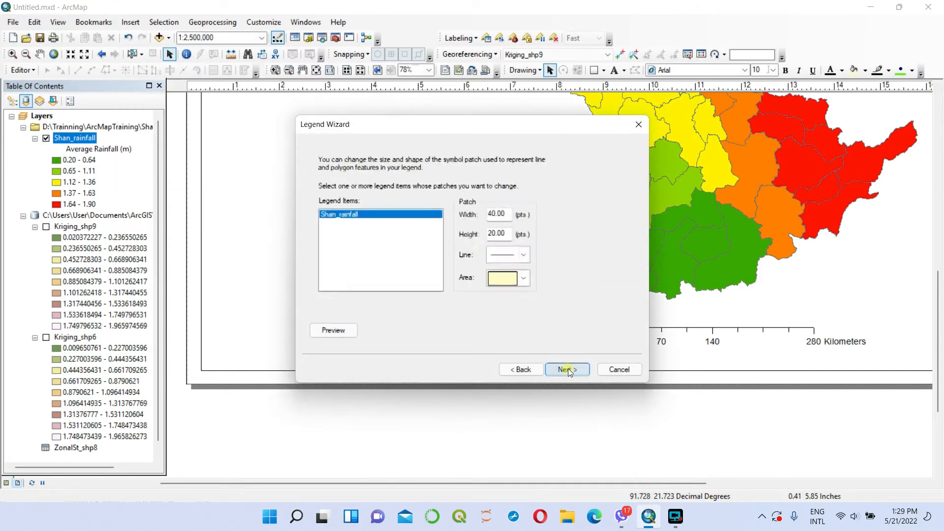
pyautogui.click(566, 370)
pyautogui.click(566, 369)
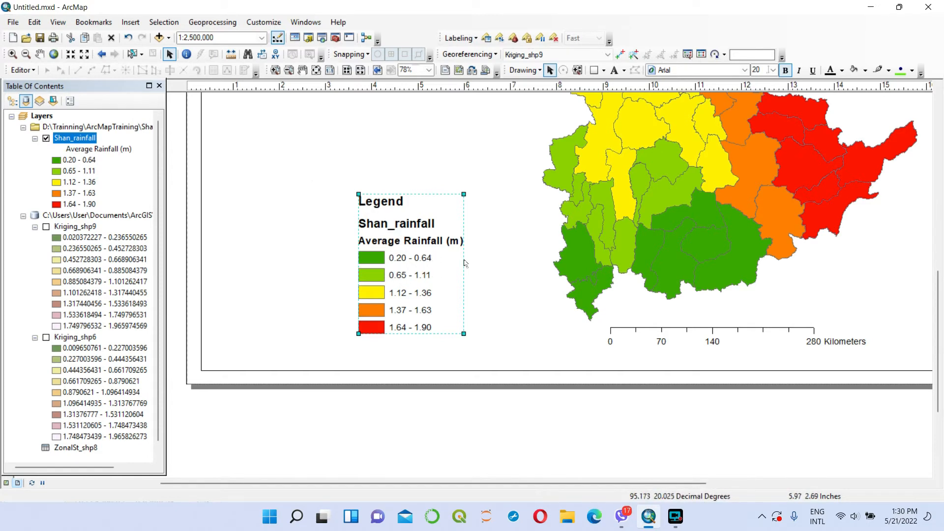
# Convert the new legend to graphics and ungroup it into separate elements.
pyautogui.scroll(4, 467, 264)
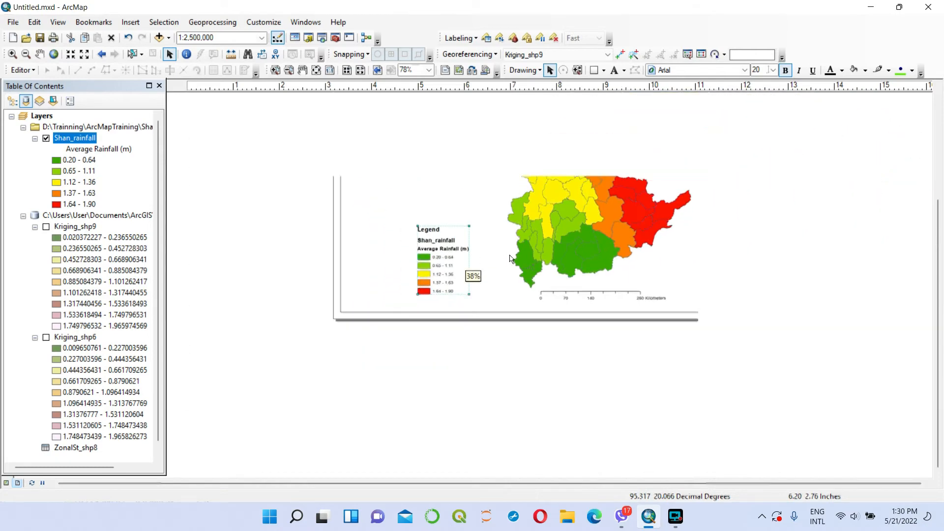
pyautogui.click(490, 256)
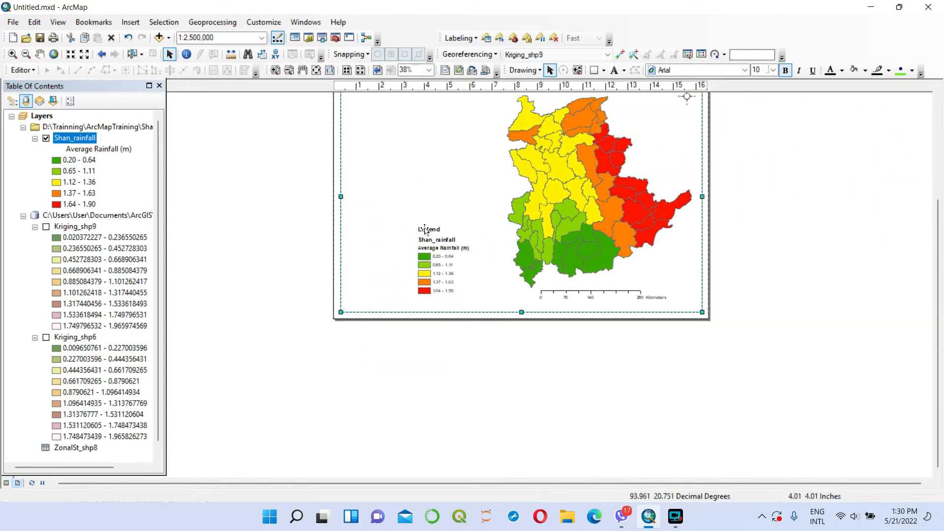
pyautogui.click(375, 388)
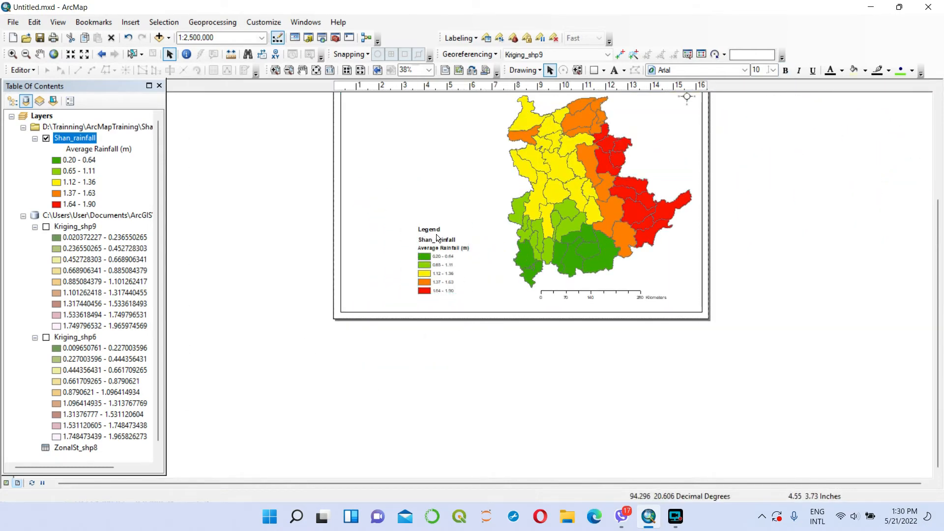
pyautogui.click(443, 259)
pyautogui.rightClick(442, 259)
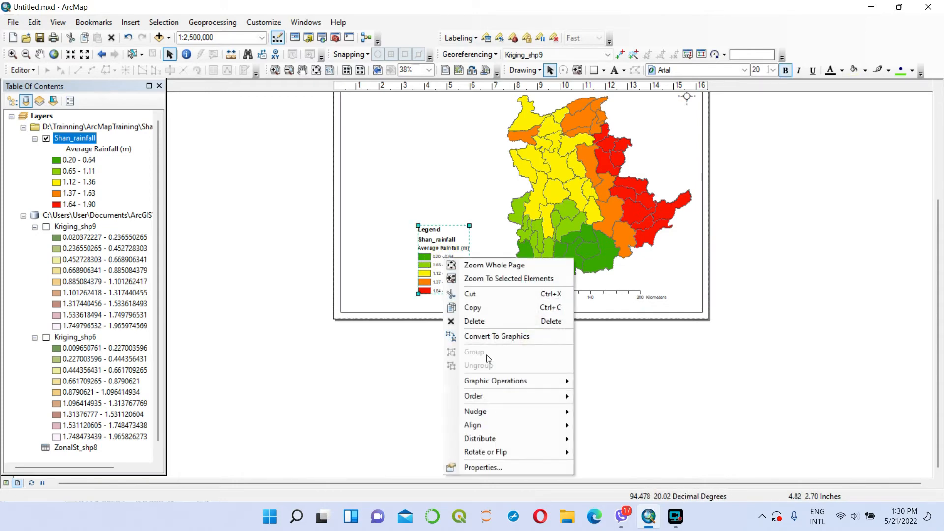
pyautogui.click(503, 338)
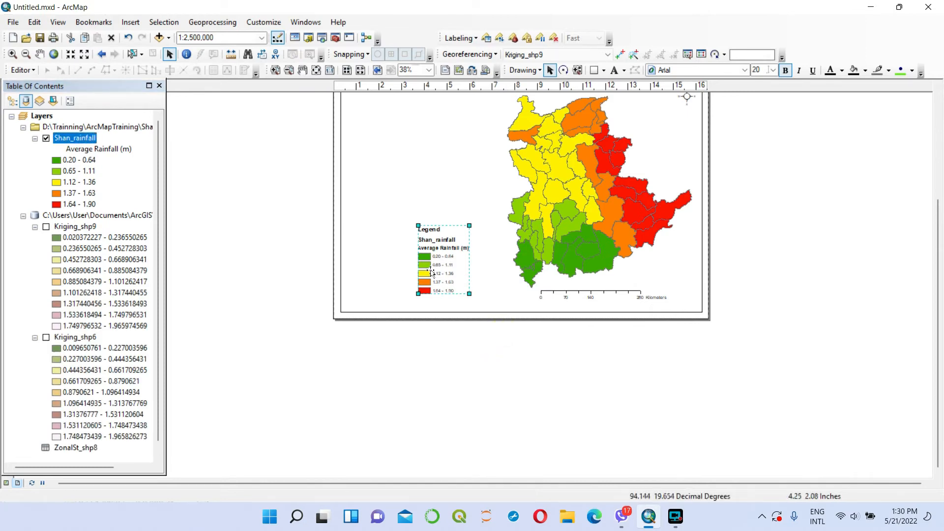
pyautogui.rightClick(438, 250)
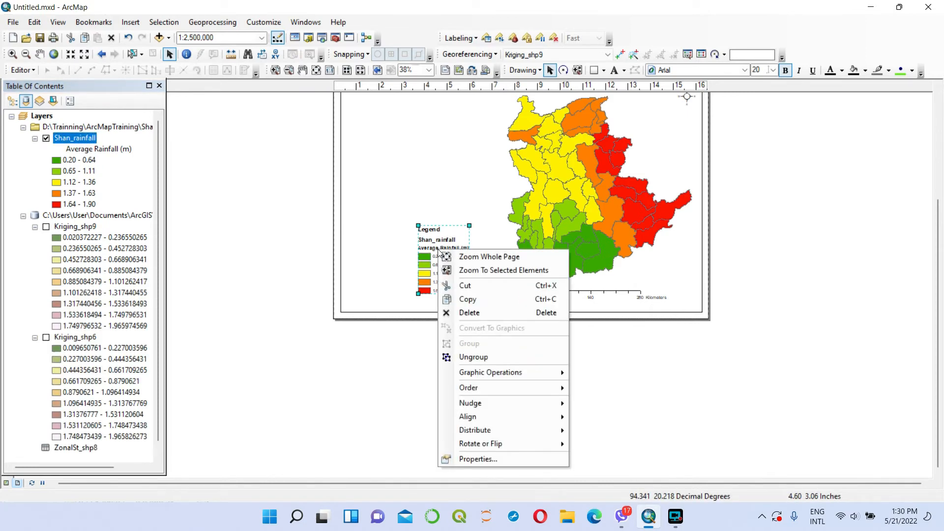
pyautogui.click(479, 359)
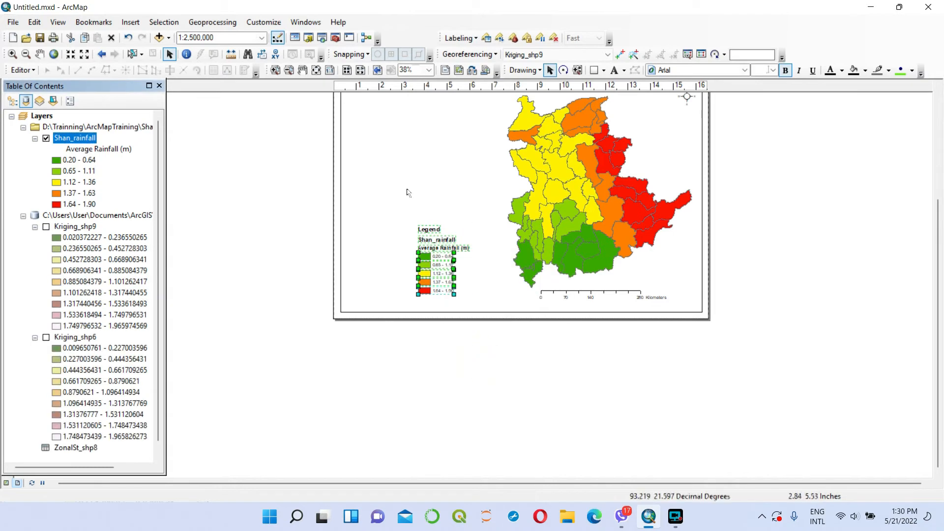
pyautogui.click(300, 245)
# Delete the "Legend" title and the "Shan_rainfall" layer name from the ungrouped legend.
pyautogui.scroll(1, 399, 240)
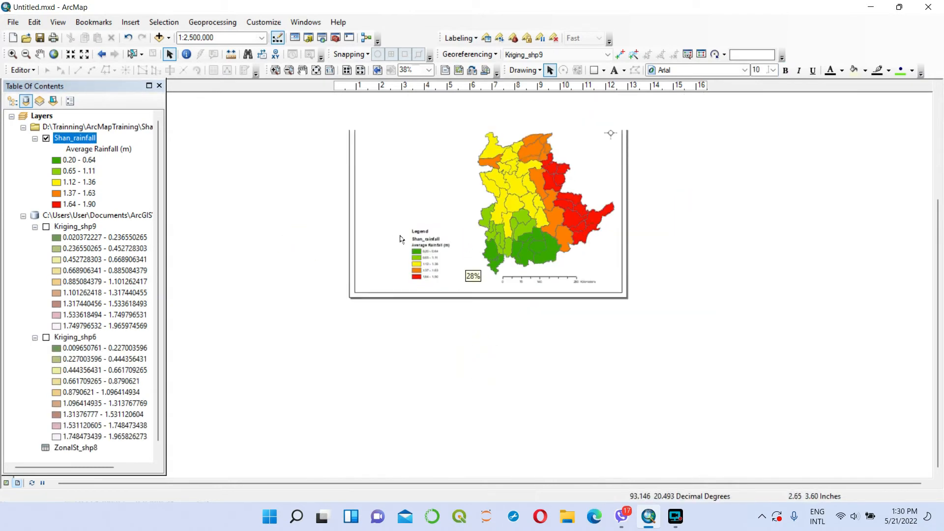
pyautogui.scroll(-2, 416, 235)
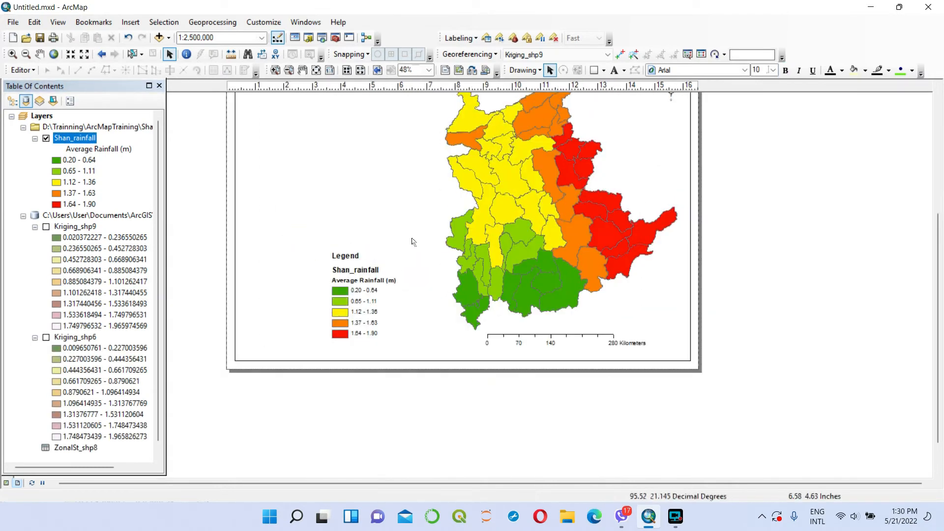
pyautogui.click(350, 257)
pyautogui.press('Delete')
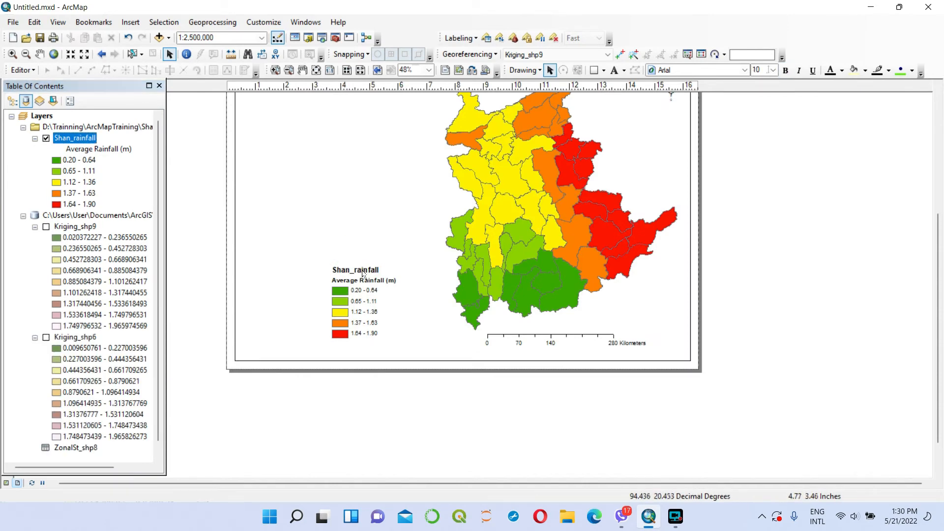
pyautogui.click(379, 269)
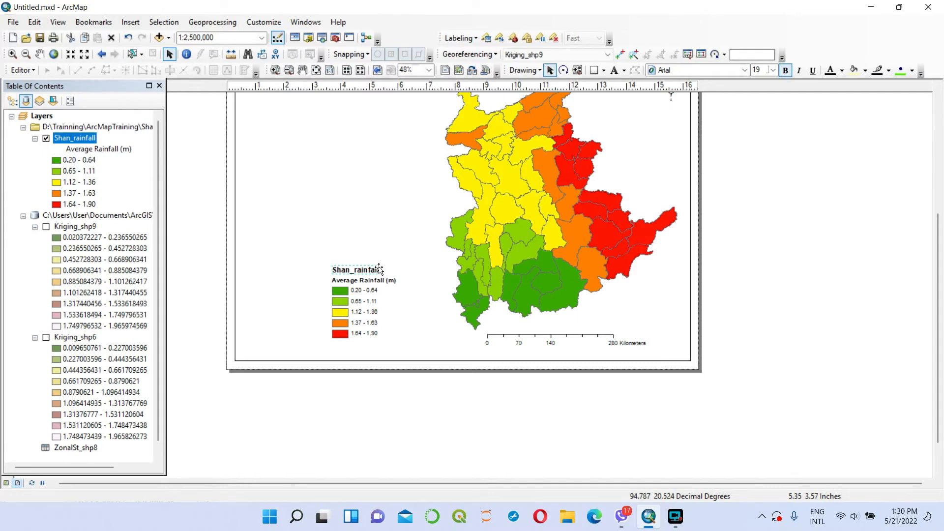
pyautogui.press('Delete')
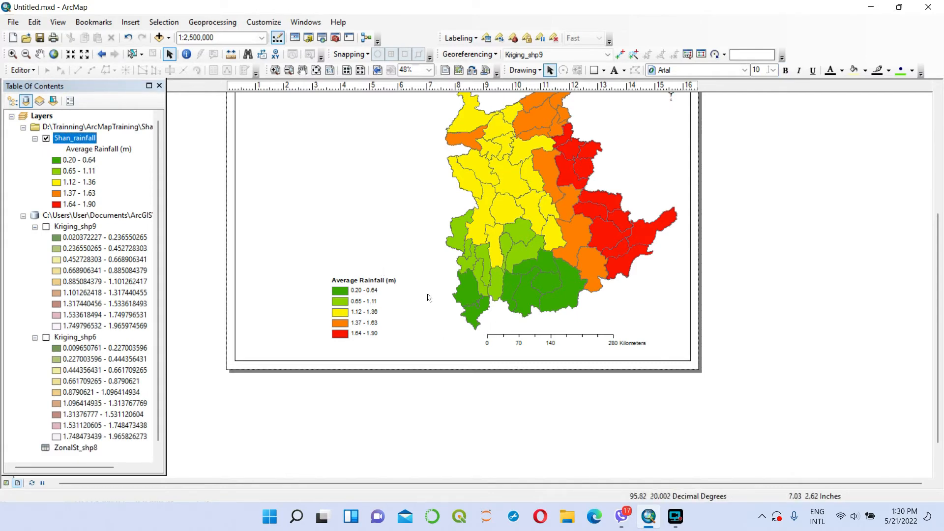
# Move the Average Rainfall (m) legend heading slightly upward to widen the gap above the color patches.
pyautogui.click(370, 281)
pyautogui.scroll(3, 371, 281)
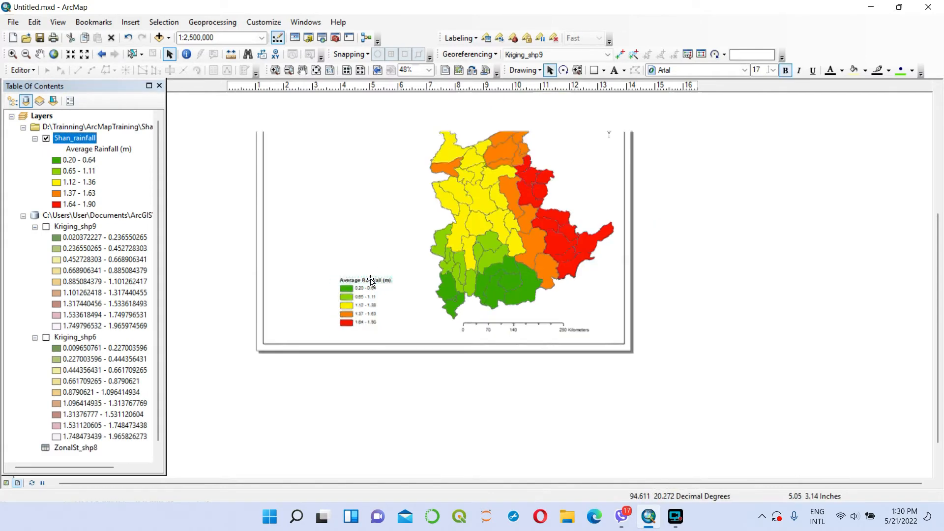
pyautogui.scroll(2, 371, 281)
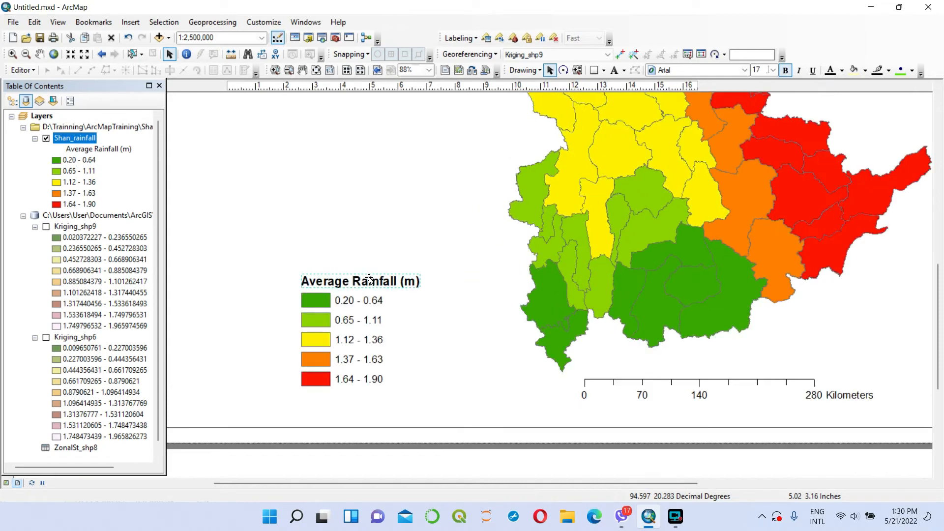
pyautogui.moveTo(364, 282); pyautogui.dragTo(363, 272)
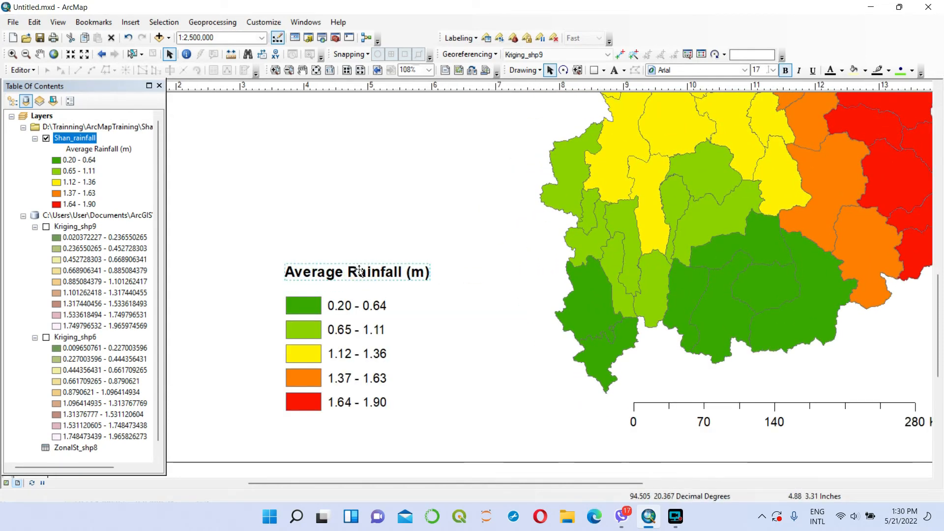
pyautogui.click(370, 251)
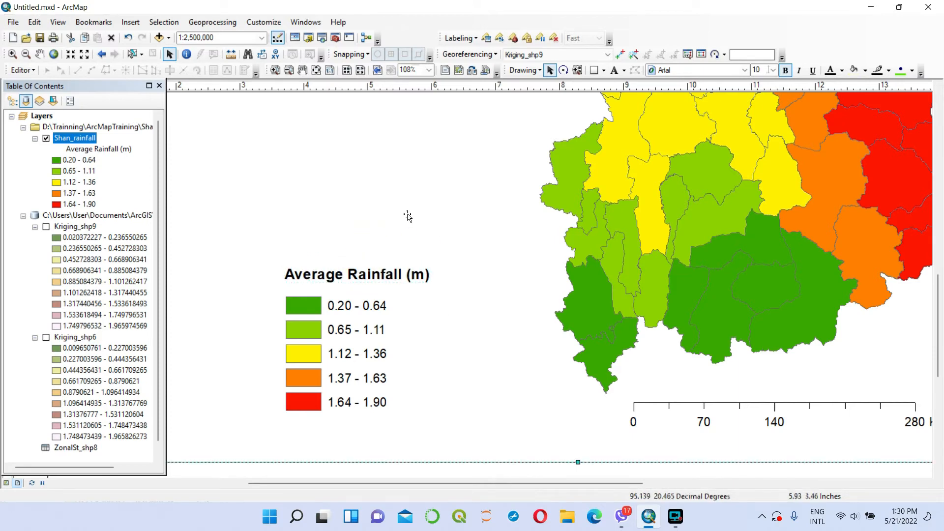
# Group the legend heading with all its class patches and labels, and move the group closer to the Shan_rainfall map.
pyautogui.scroll(3, 412, 231)
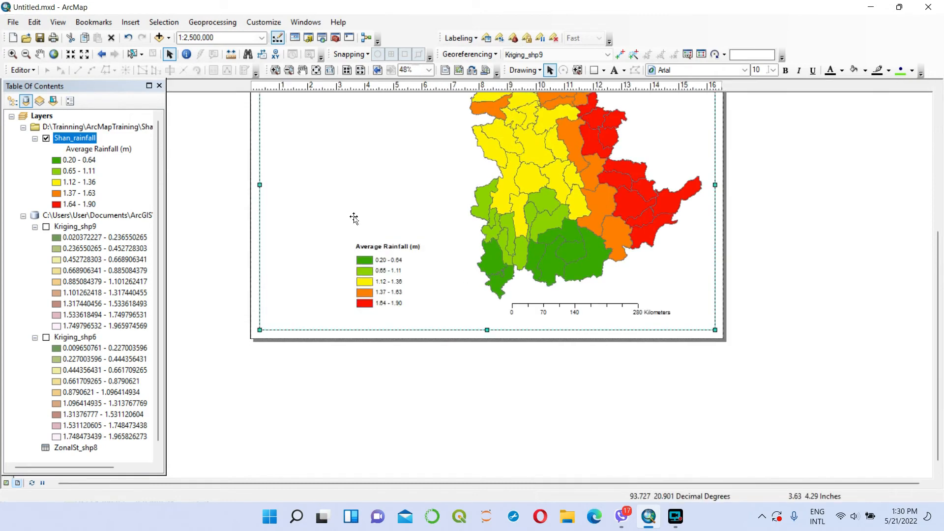
pyautogui.click(196, 191)
pyautogui.moveTo(209, 189); pyautogui.dragTo(436, 320)
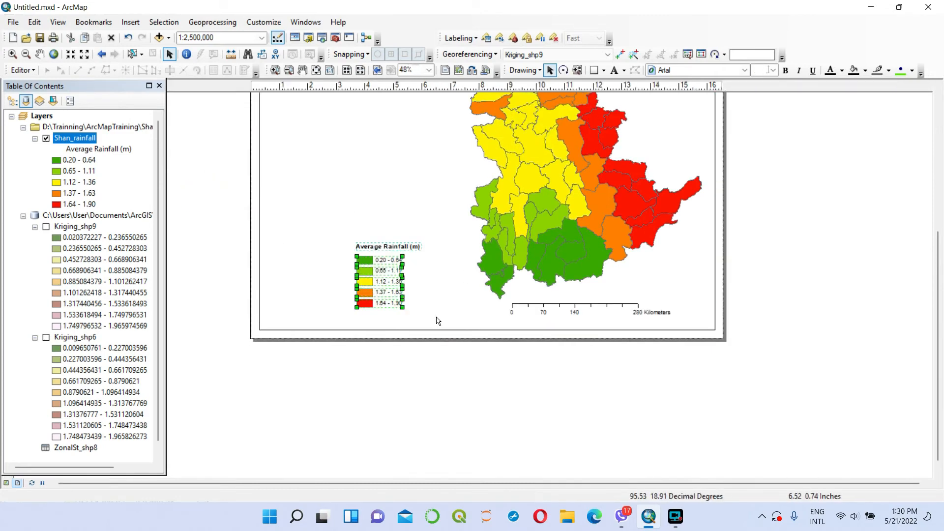
pyautogui.rightClick(379, 270)
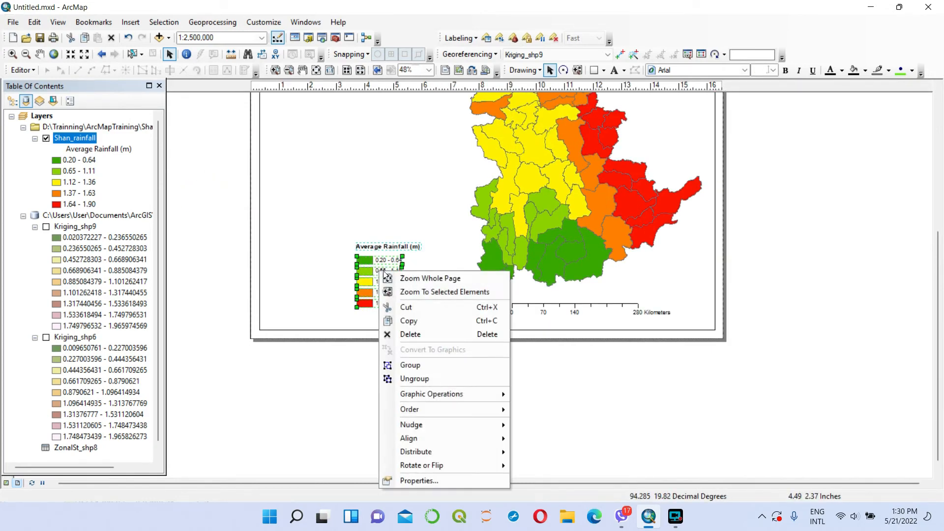
pyautogui.click(433, 365)
pyautogui.click(226, 257)
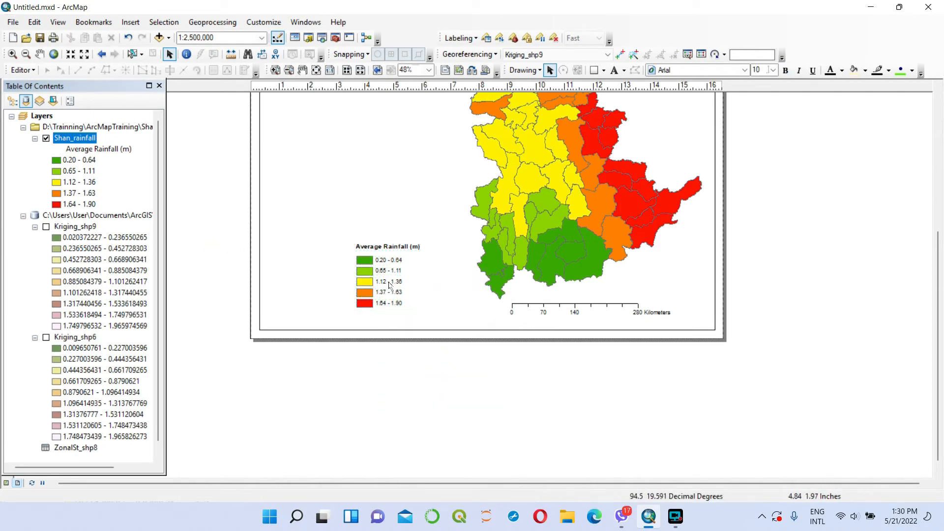
pyautogui.moveTo(386, 272); pyautogui.dragTo(419, 273)
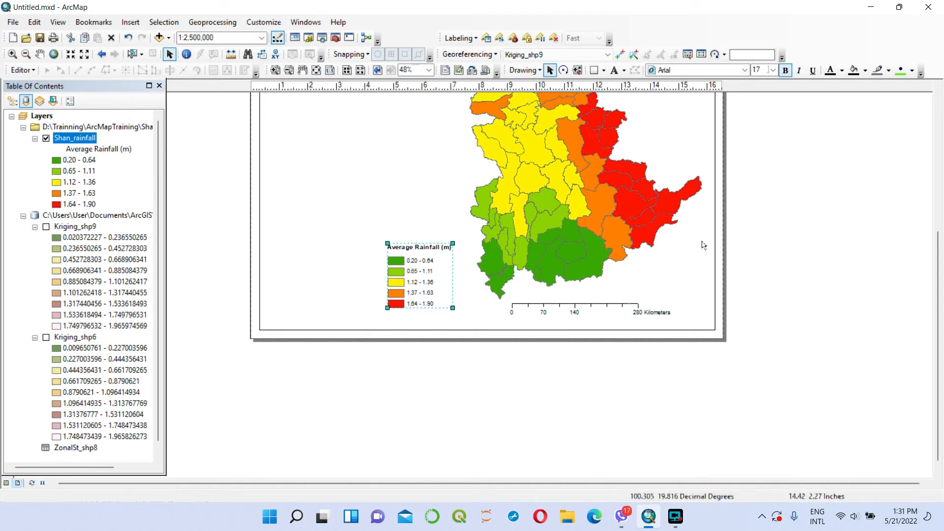
# Insert the title "Average Rainfall Map of Shan State (2022)" and place it above the map frame.
pyautogui.moveTo(792, 178); pyautogui.dragTo(802, 282)
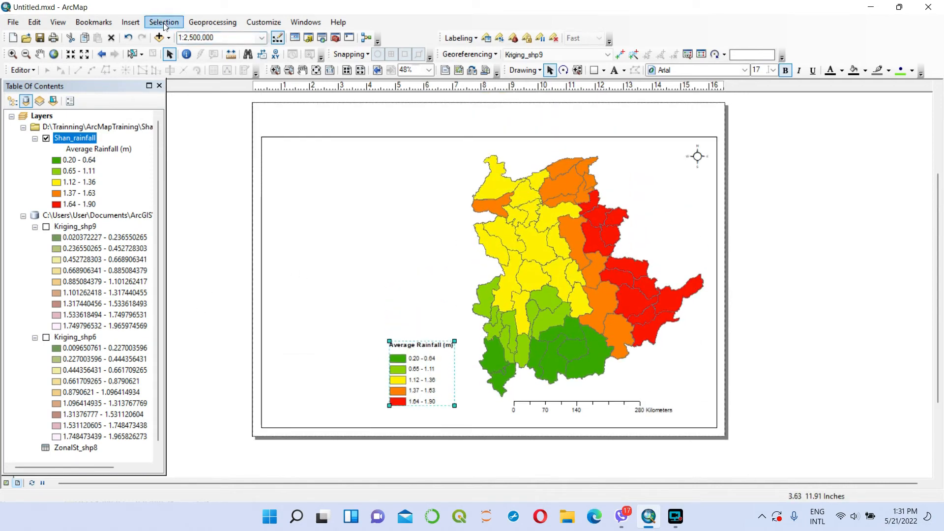
pyautogui.click(129, 23)
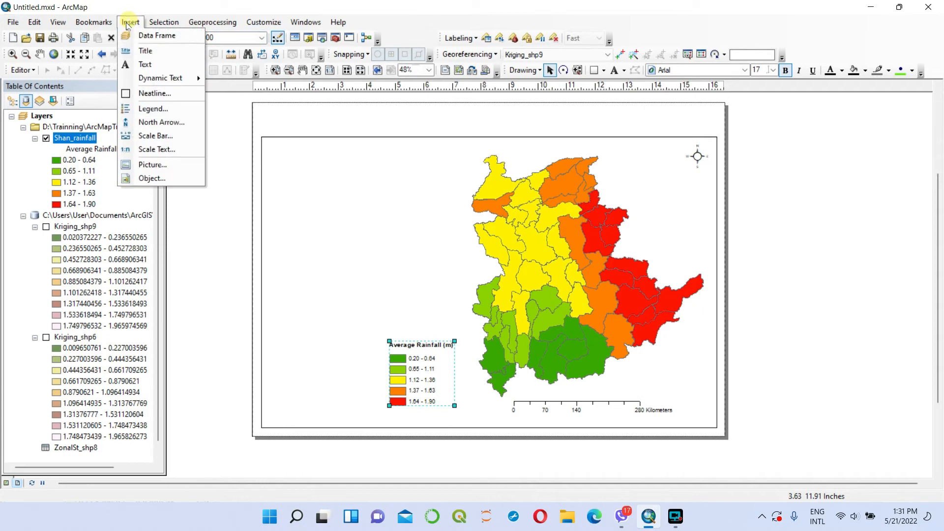
pyautogui.click(146, 51)
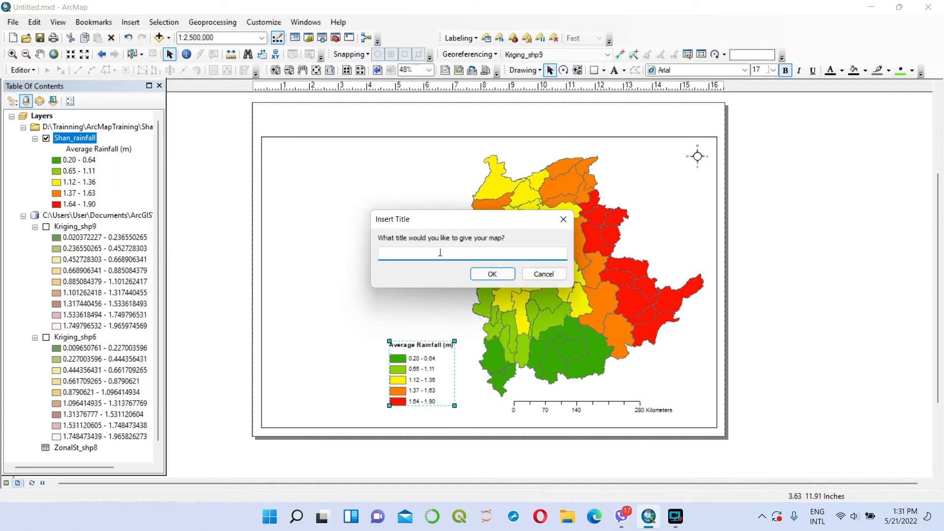
pyautogui.write('Average Rainfall Map of Shan State (2022')
pyautogui.click(508, 278)
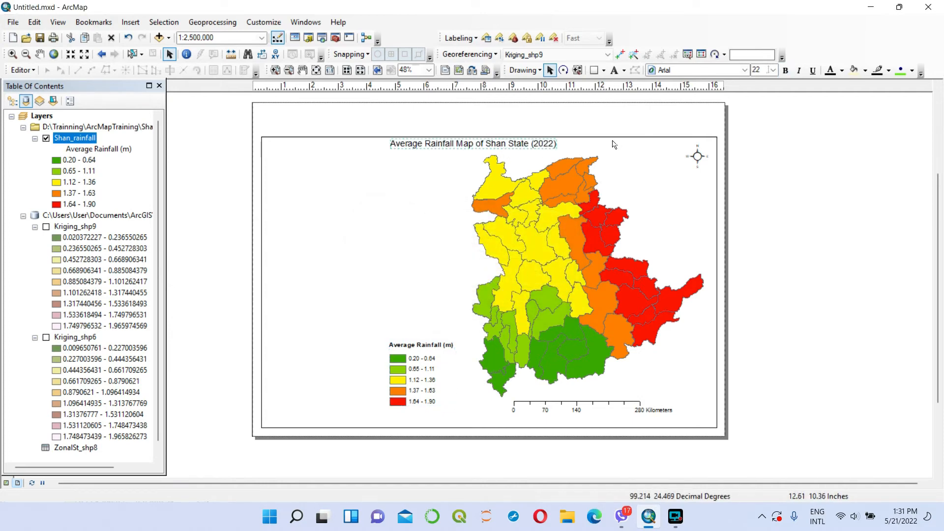
pyautogui.moveTo(473, 146); pyautogui.dragTo(475, 126)
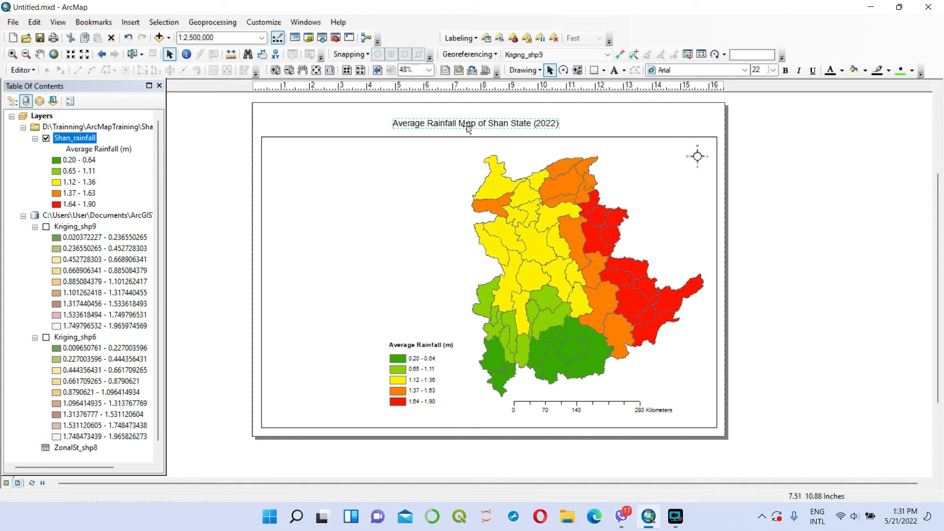
pyautogui.click(327, 117)
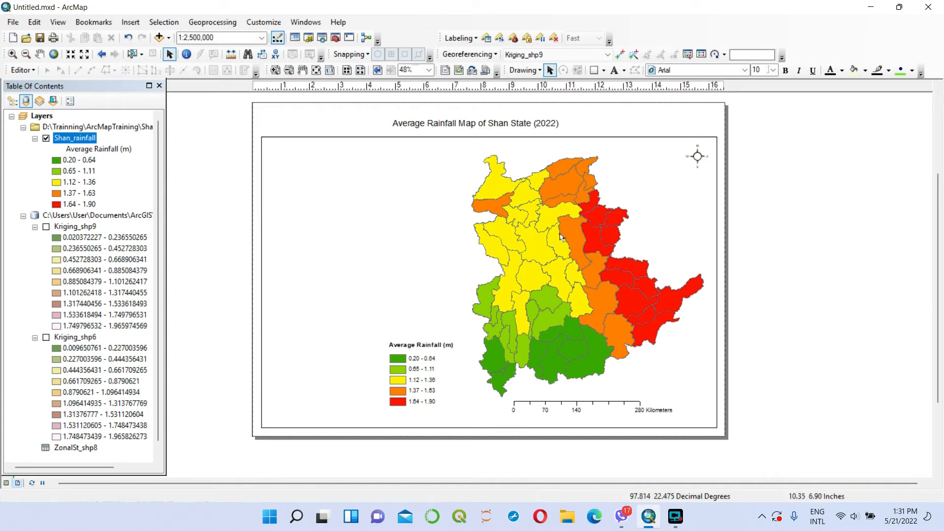
# Open the Shan_rainfall attribute table and hide every field except TS_MMR4, TS_1, ZONE_CODE, AREA and Average Rainfall (m).
pyautogui.rightClick(79, 141)
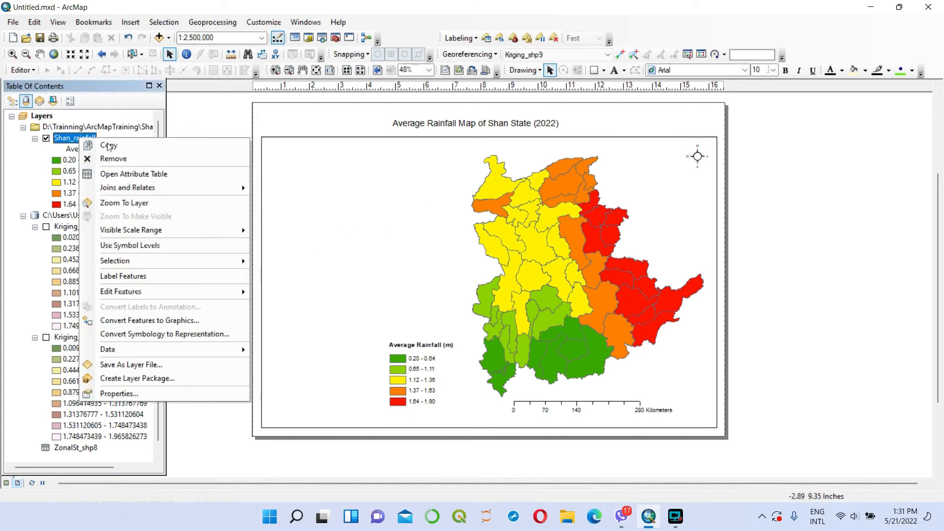
pyautogui.click(141, 175)
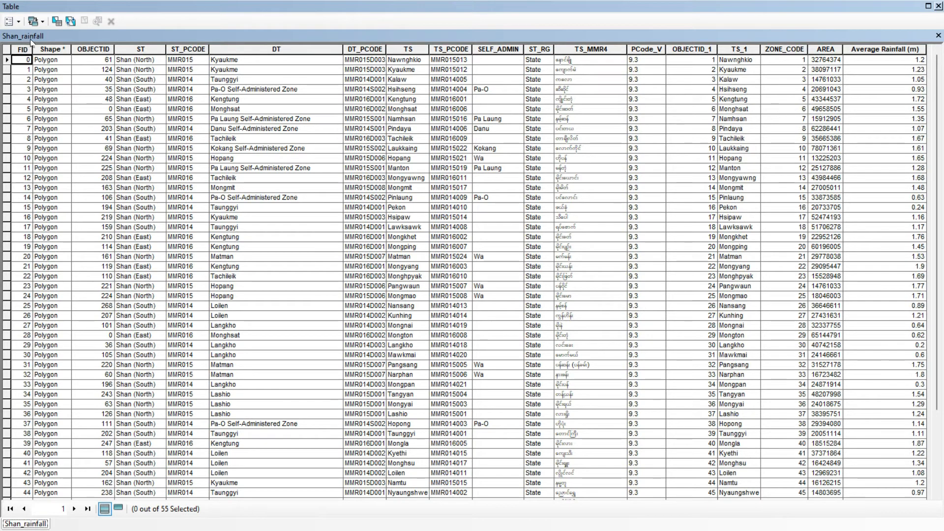
pyautogui.rightClick(23, 50)
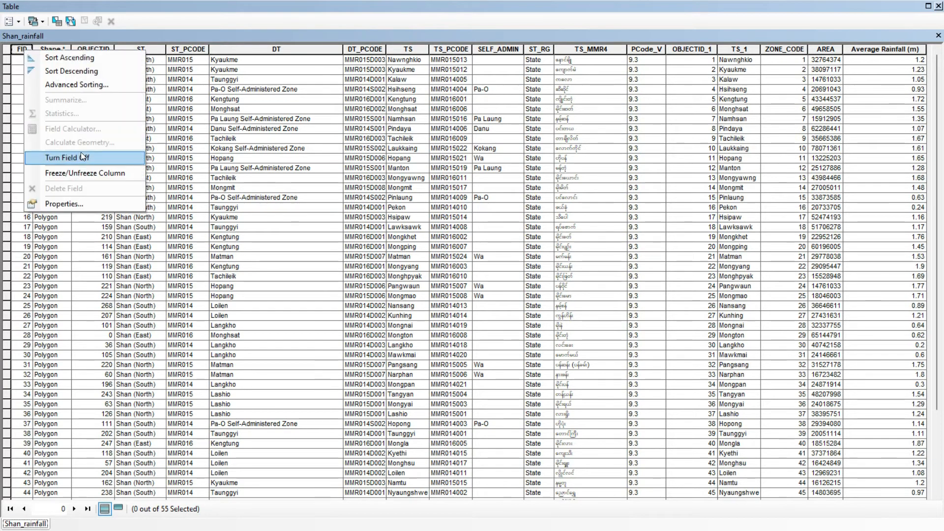
pyautogui.click(79, 158)
pyautogui.rightClick(22, 49)
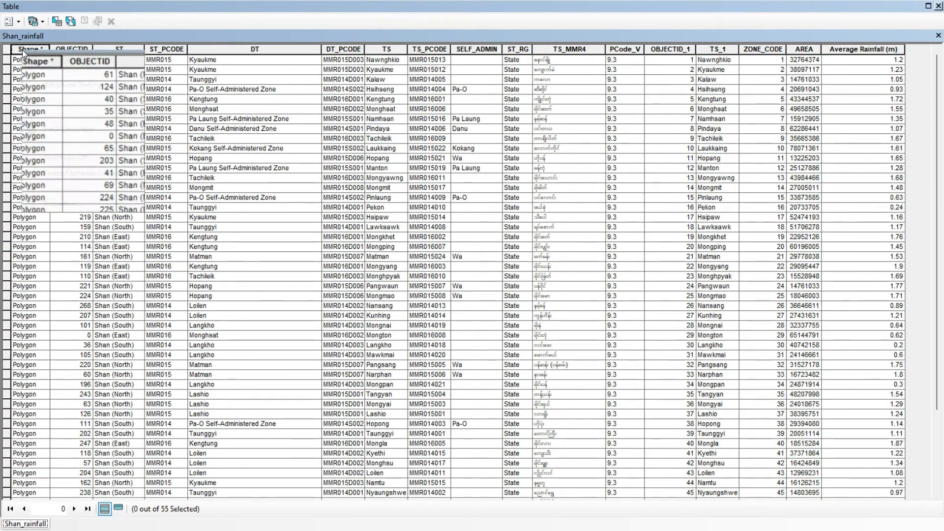
pyautogui.click(74, 157)
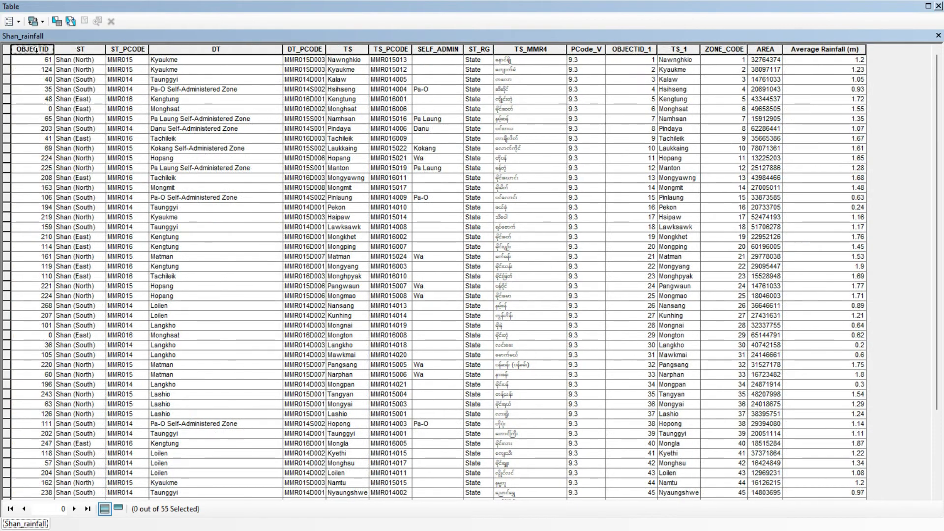
pyautogui.rightClick(37, 50)
pyautogui.click(72, 158)
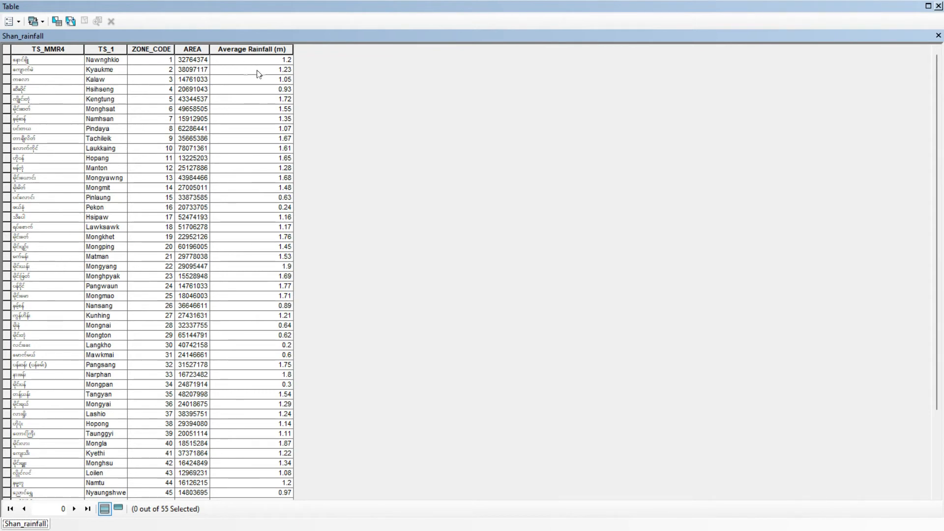
# Hide the TS_1, ZONE_CODE and AREA fields as well, and close the attribute table.
pyautogui.rightClick(114, 49)
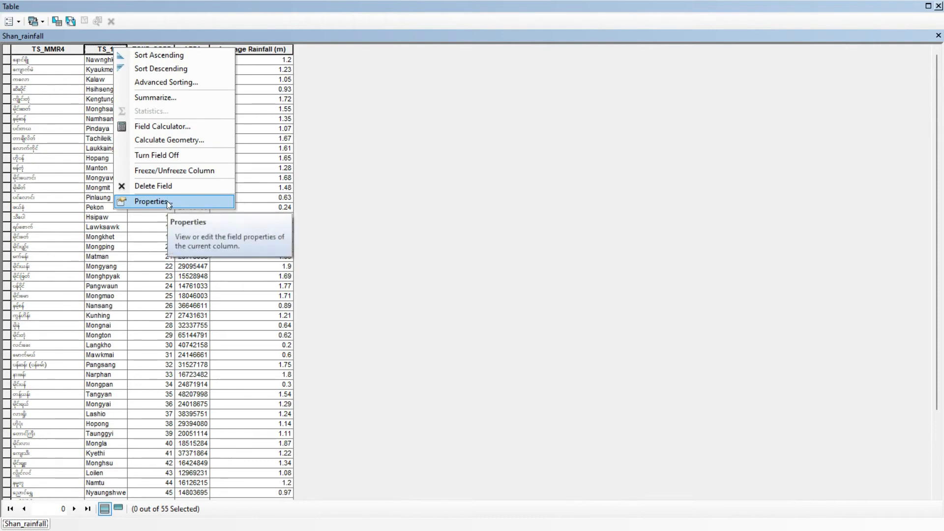
pyautogui.click(156, 155)
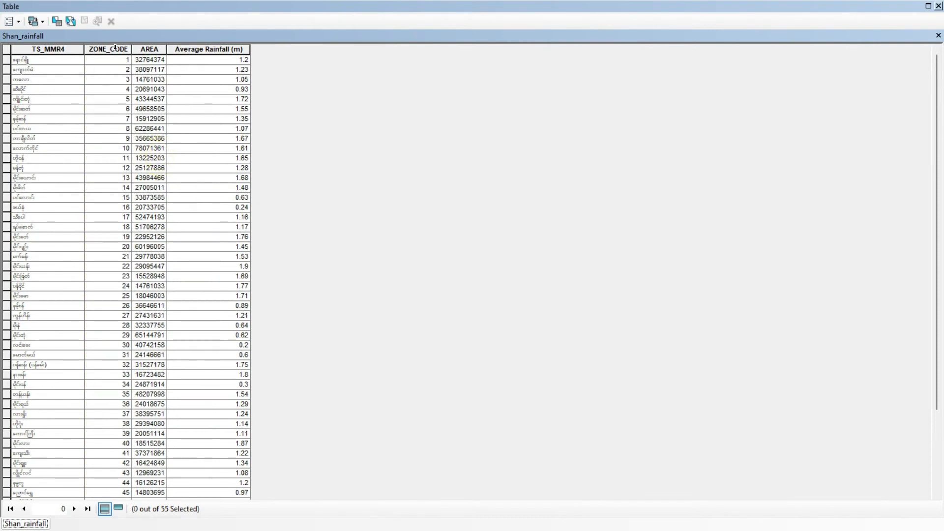
pyautogui.rightClick(117, 48)
pyautogui.click(173, 155)
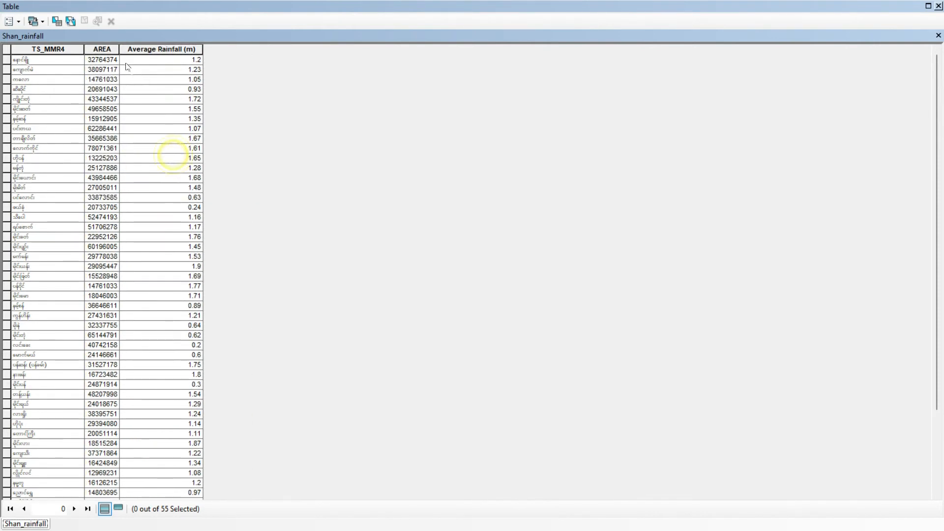
pyautogui.rightClick(113, 49)
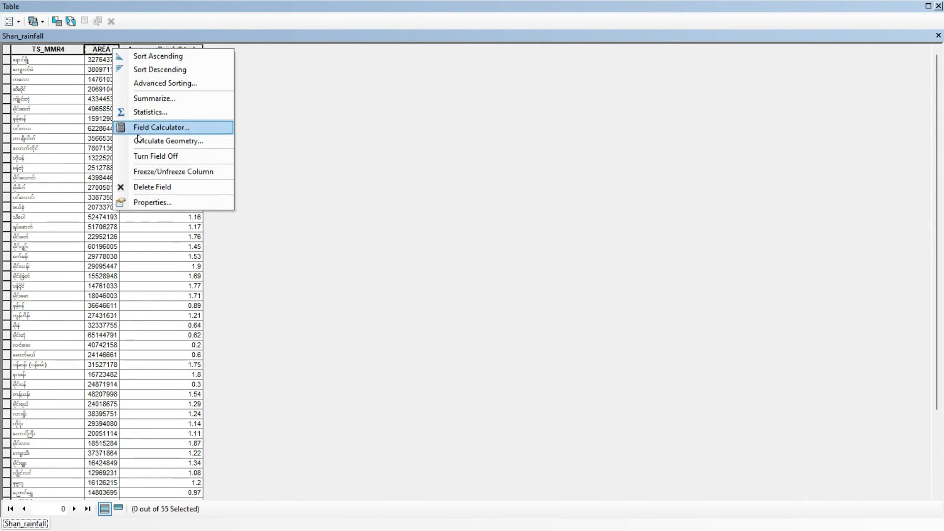
pyautogui.click(165, 156)
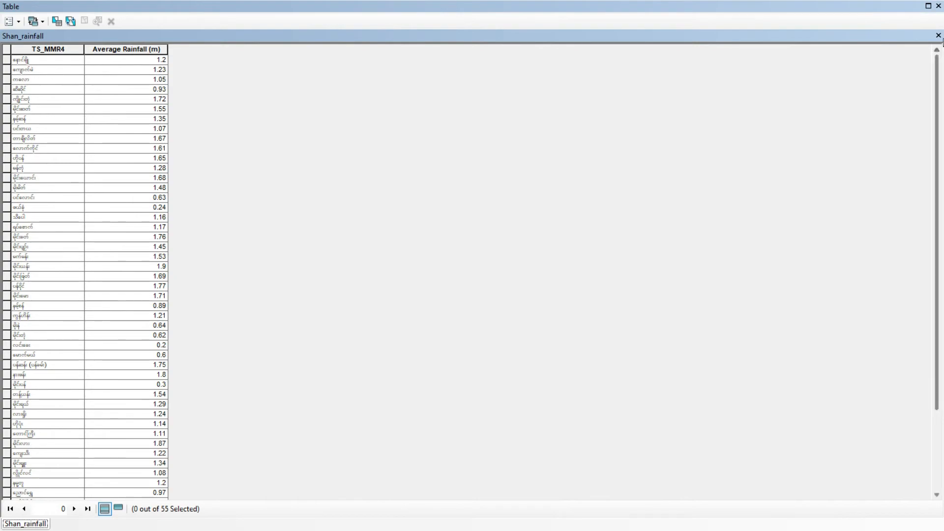
pyautogui.click(938, 36)
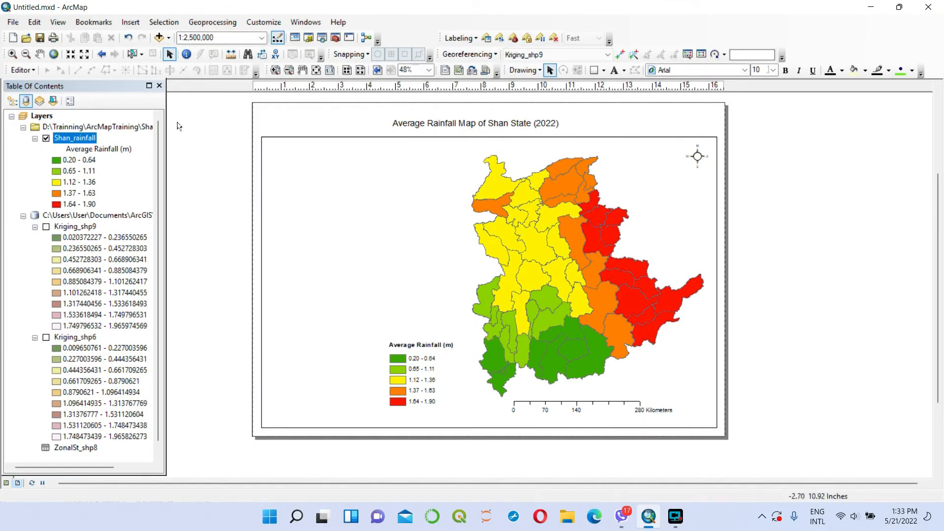
# Give the TS_MMR4 field a Burmese-language alias in the Shan_rainfall layer properties and apply it.
pyautogui.rightClick(76, 142)
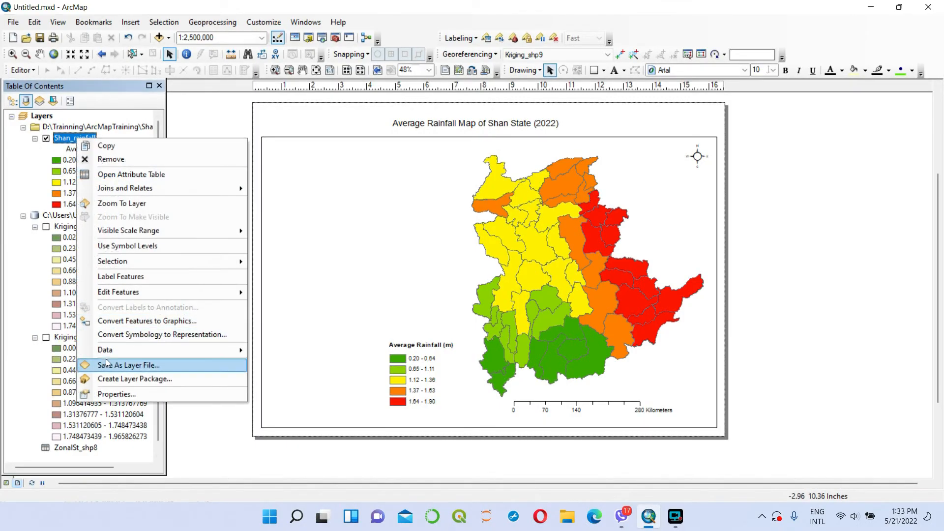
pyautogui.click(109, 392)
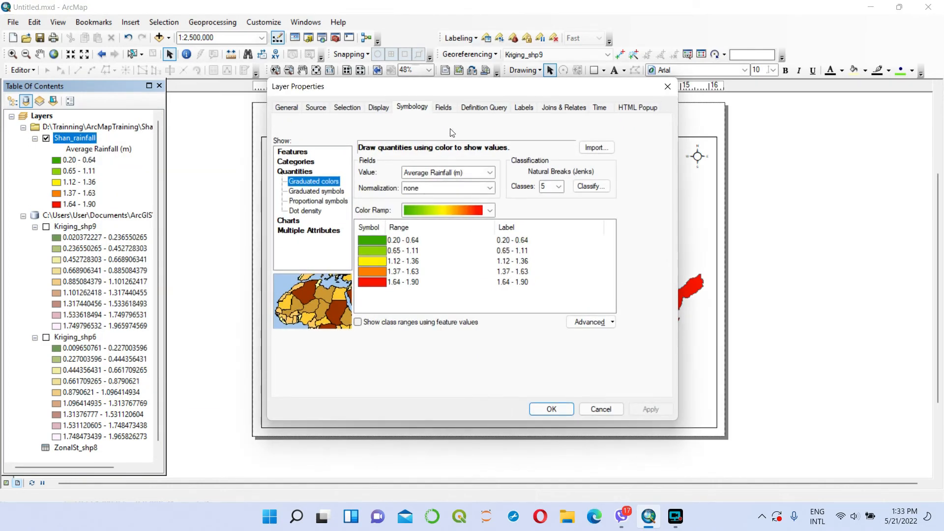
pyautogui.click(445, 108)
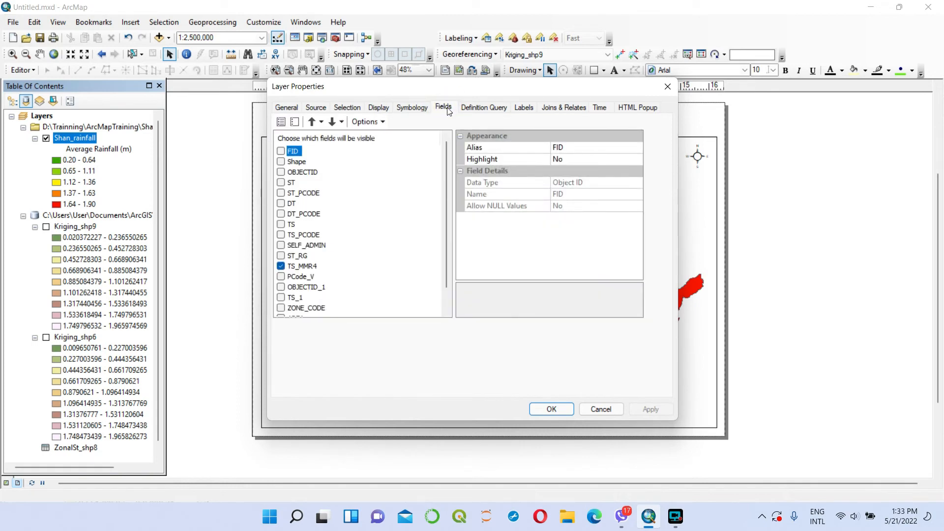
pyautogui.click(303, 268)
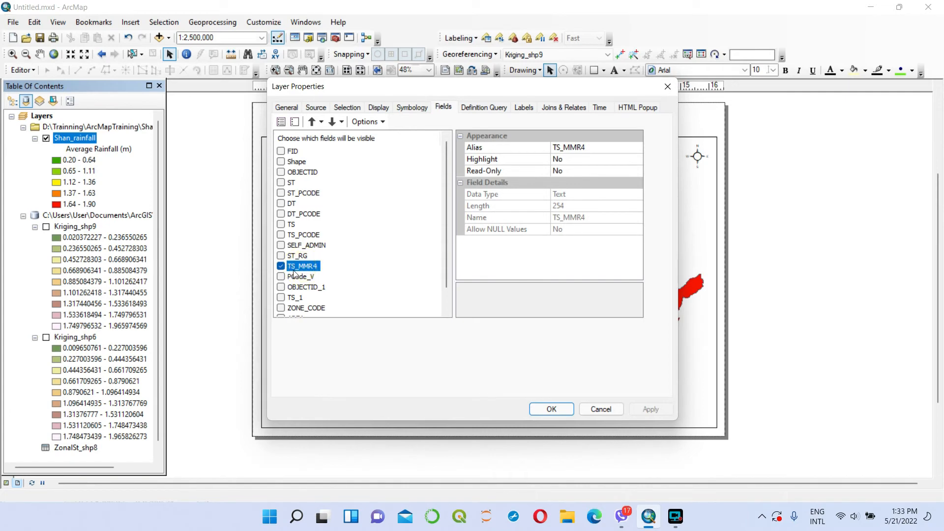
pyautogui.click(592, 147)
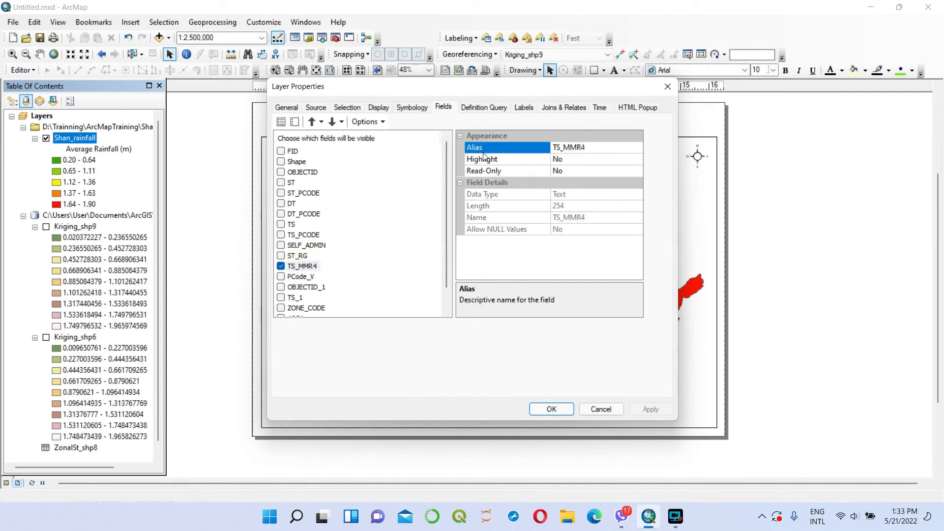
pyautogui.doubleClick(590, 147)
pyautogui.write('T')
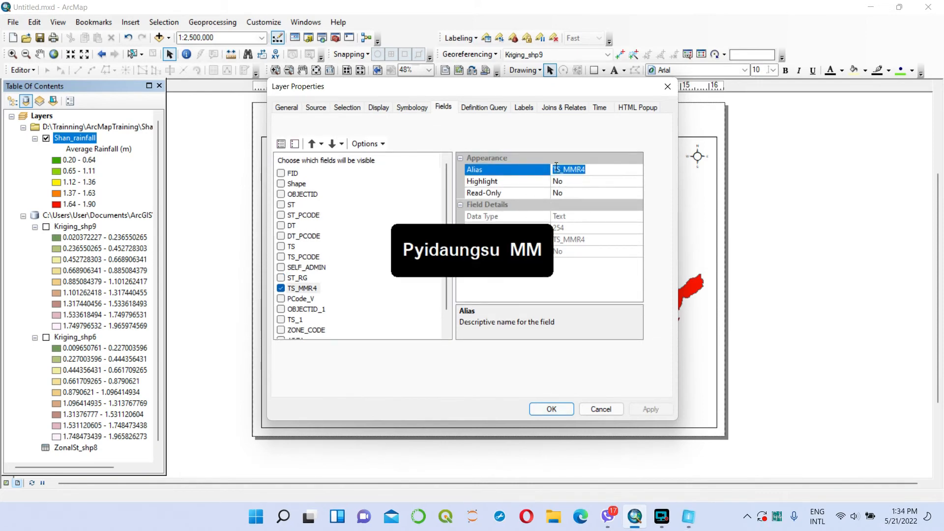
pyautogui.press('BackSpace')
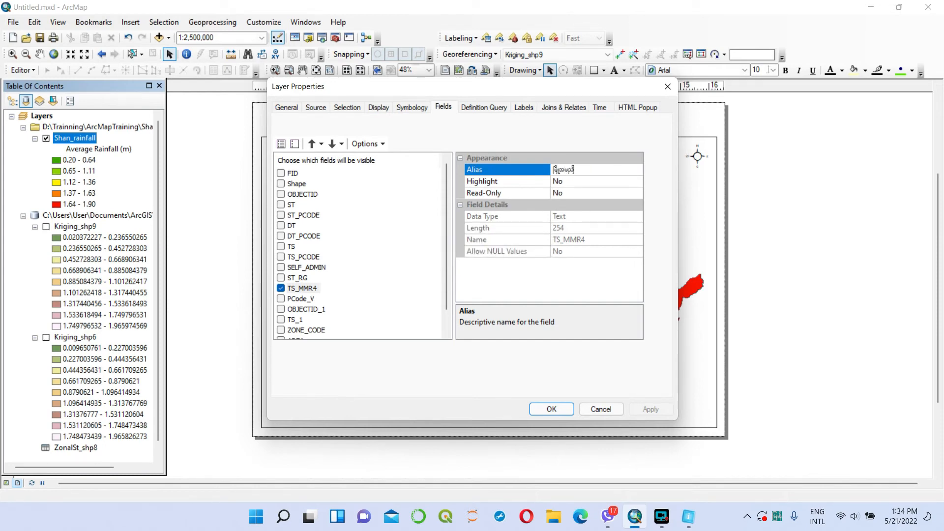
pyautogui.click(551, 408)
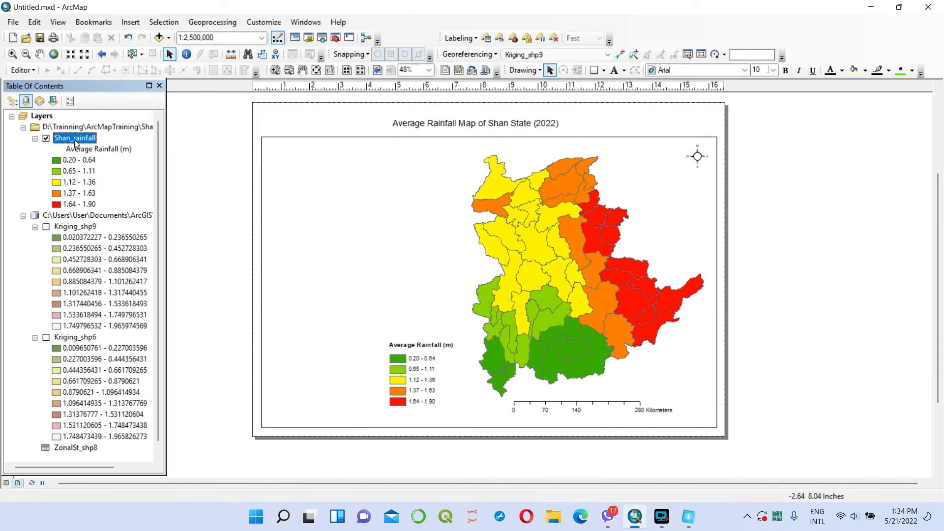
# Open the Shan_rainfall attribute table, add it to the layout and close the table window.
pyautogui.rightClick(75, 142)
pyautogui.click(112, 174)
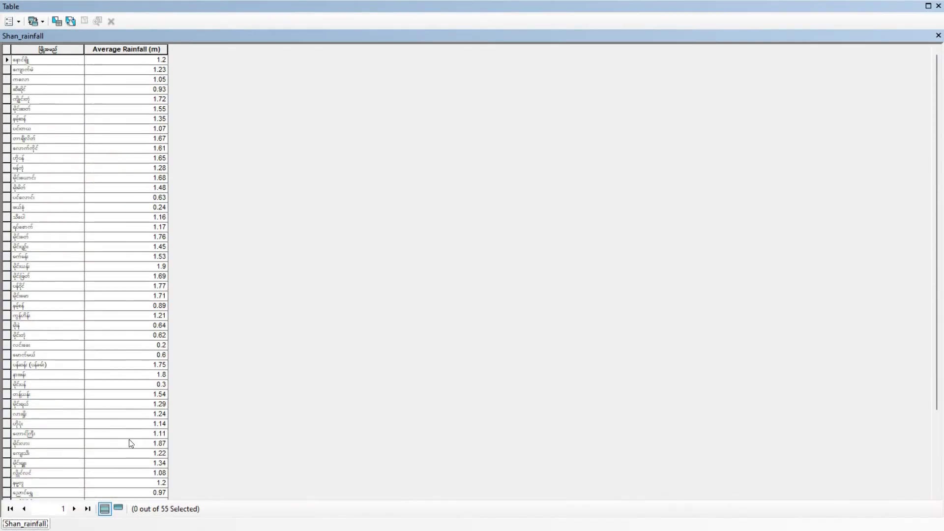
pyautogui.click(15, 24)
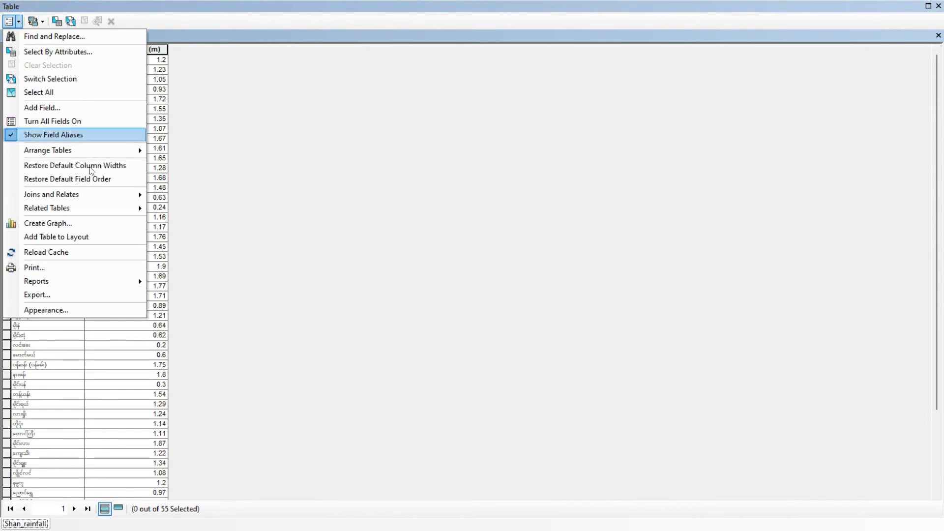
pyautogui.click(87, 238)
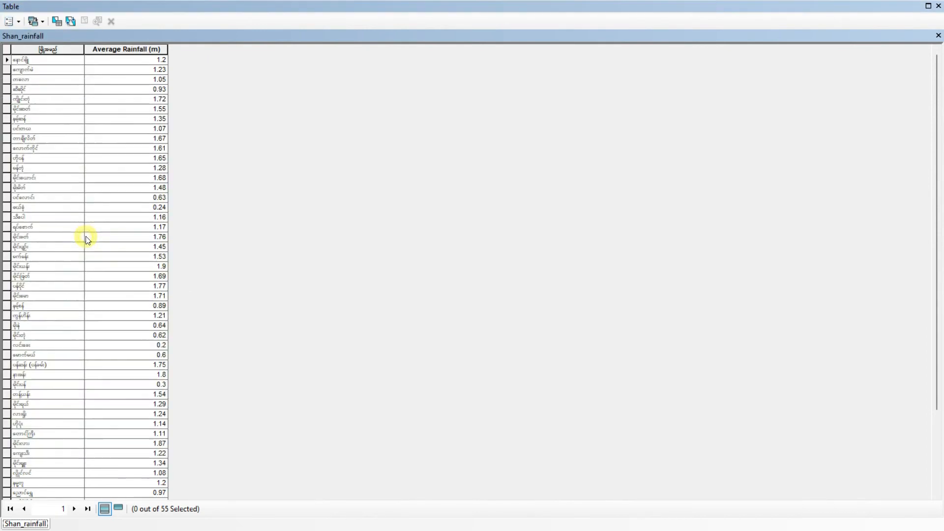
pyautogui.click(939, 7)
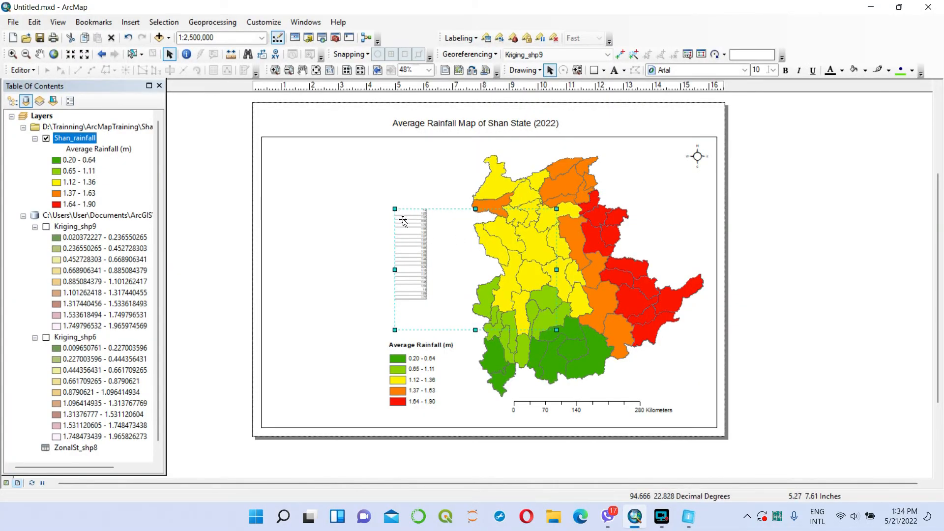
# Move the rainfall table to the map frame's left edge and enlarge its box in width and height to fit the header and all rows.
pyautogui.moveTo(403, 221); pyautogui.dragTo(287, 219)
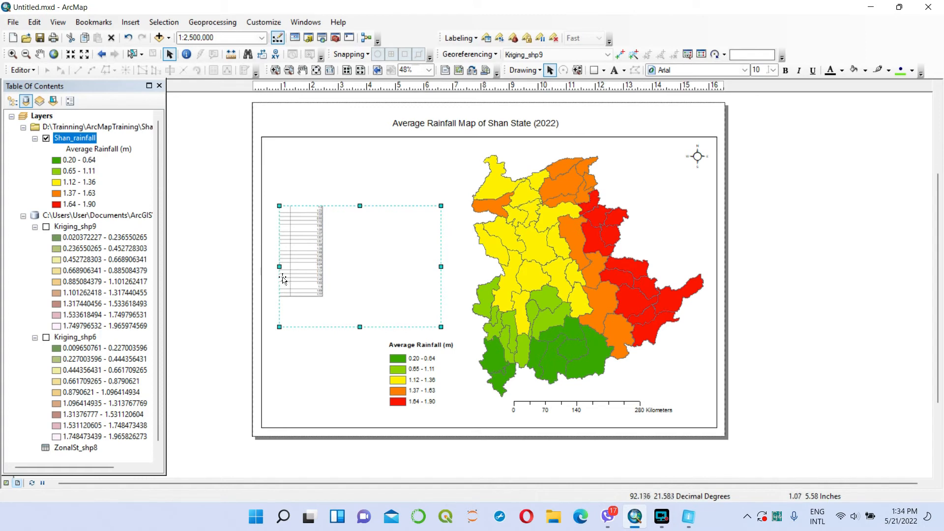
pyautogui.moveTo(308, 240); pyautogui.dragTo(265, 269)
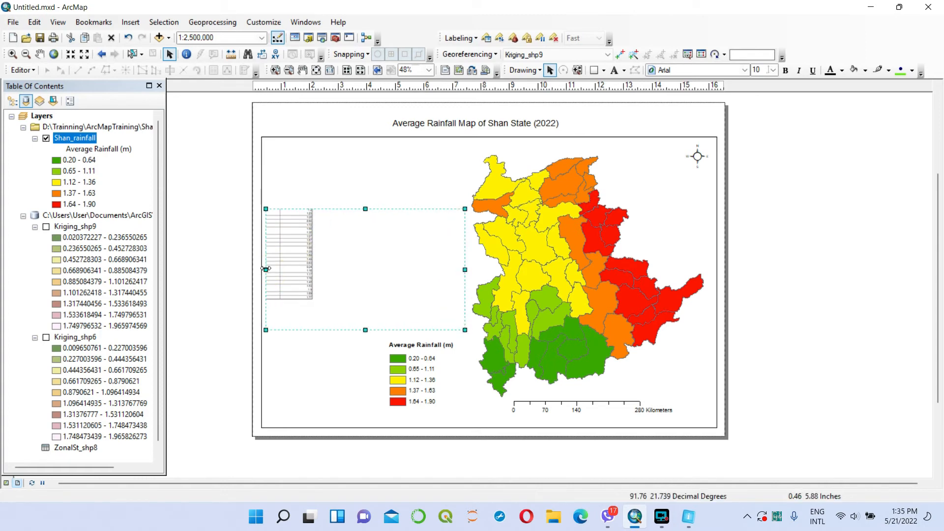
pyautogui.moveTo(465, 269); pyautogui.dragTo(771, 270)
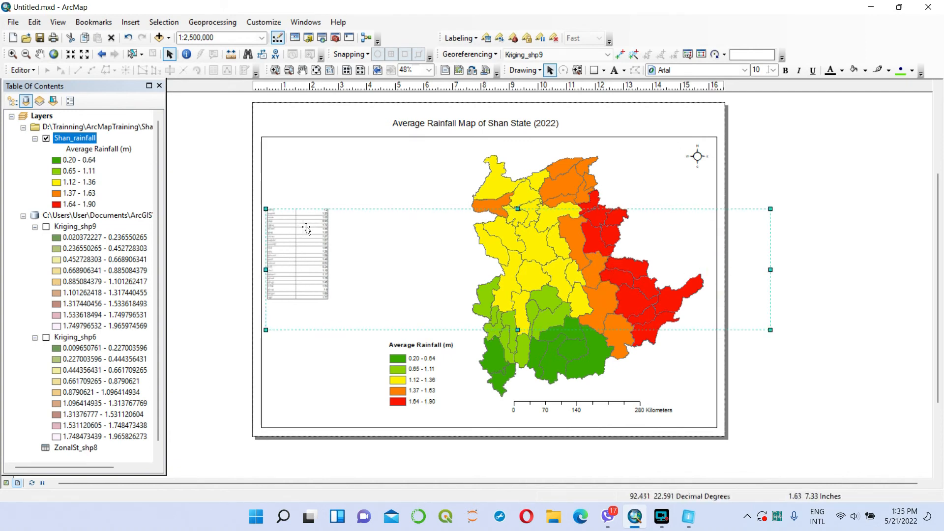
pyautogui.moveTo(518, 210); pyautogui.dragTo(518, 184)
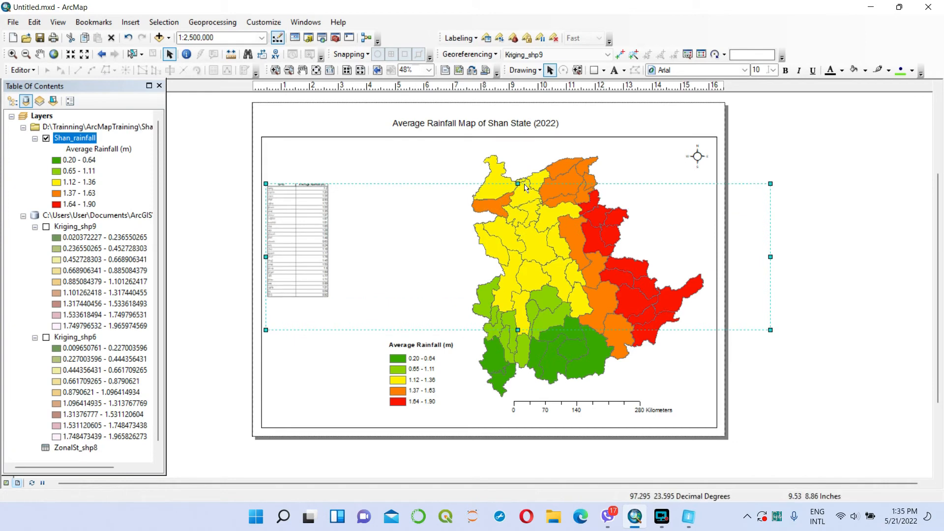
pyautogui.moveTo(518, 184); pyautogui.dragTo(517, 142)
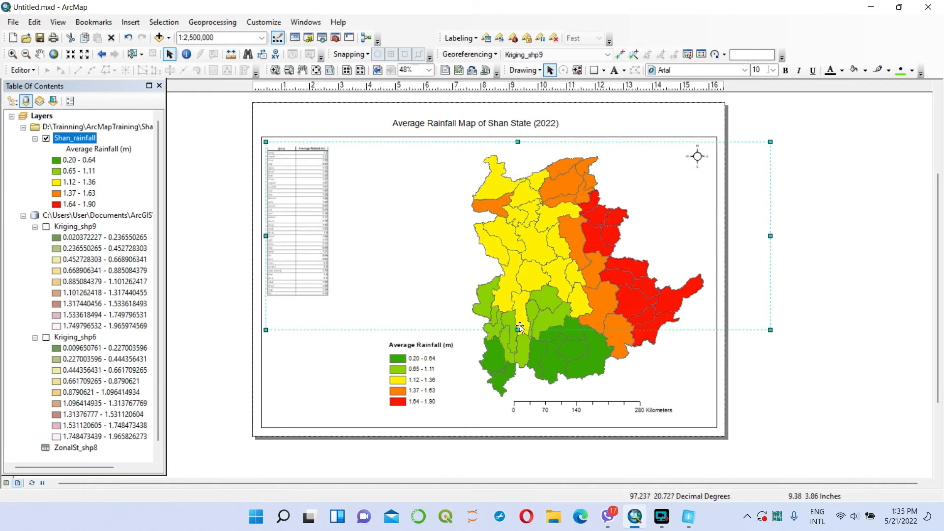
pyautogui.moveTo(518, 330); pyautogui.dragTo(524, 432)
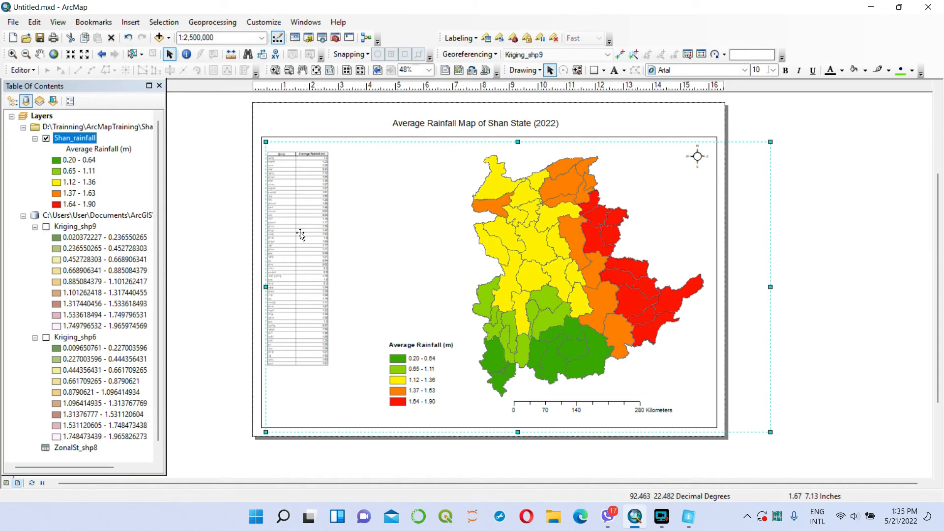
# Reposition the rainfall table in the empty area left of the legend and extend its box slightly at the top.
pyautogui.moveTo(292, 229); pyautogui.dragTo(308, 274)
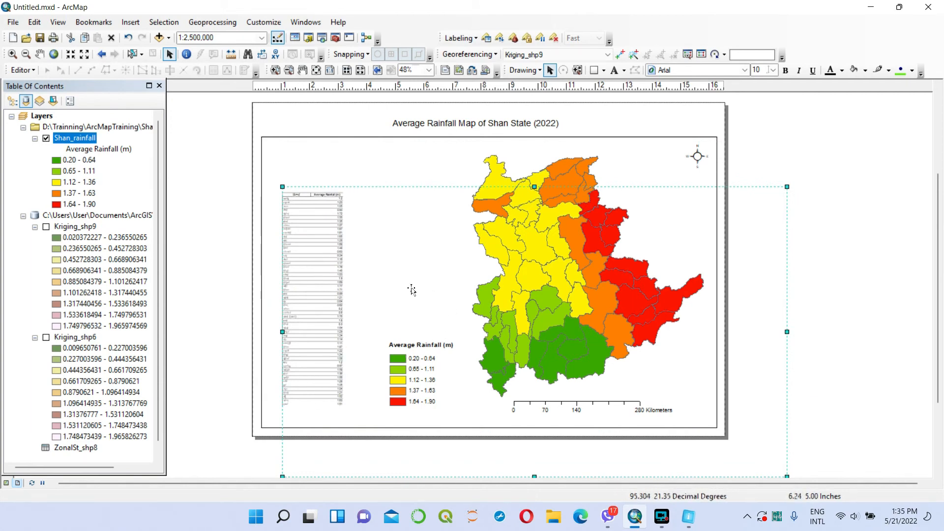
pyautogui.moveTo(280, 186); pyautogui.dragTo(269, 180)
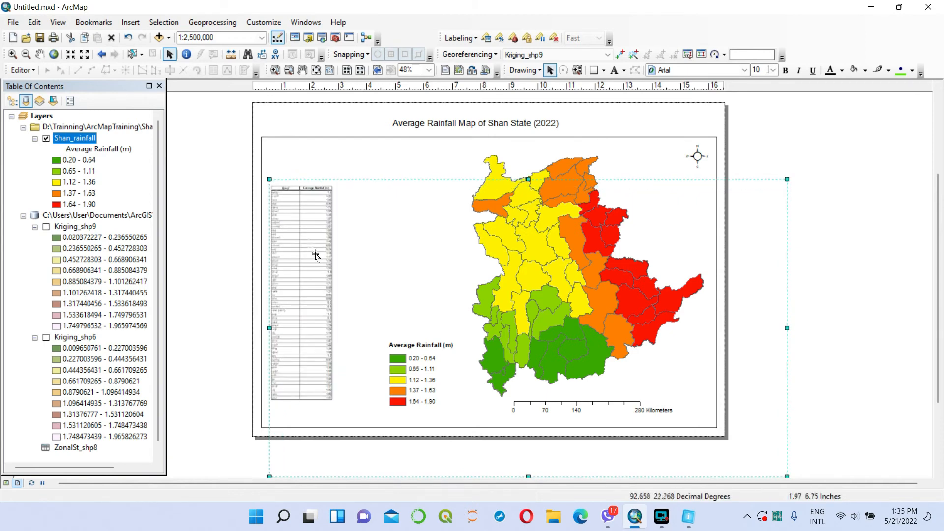
pyautogui.moveTo(310, 263); pyautogui.dragTo(330, 250)
pyautogui.click(189, 185)
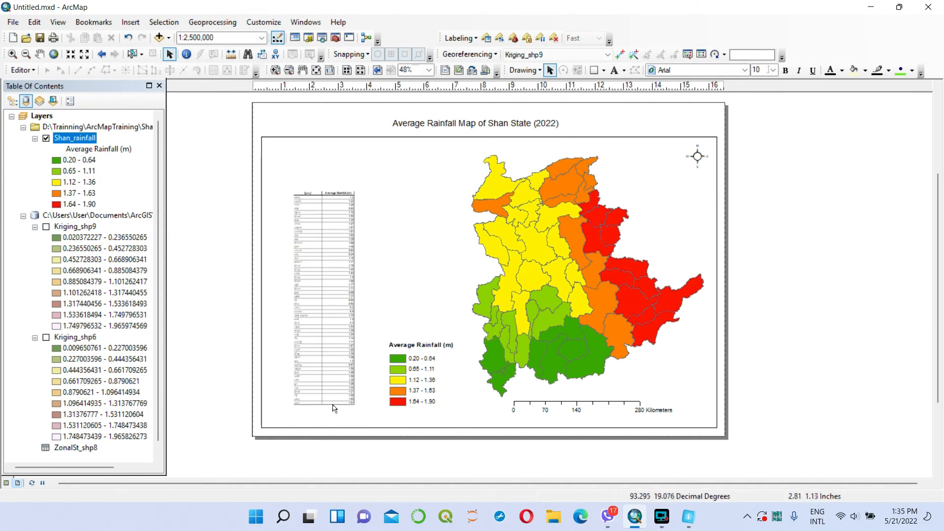
pyautogui.click(327, 207)
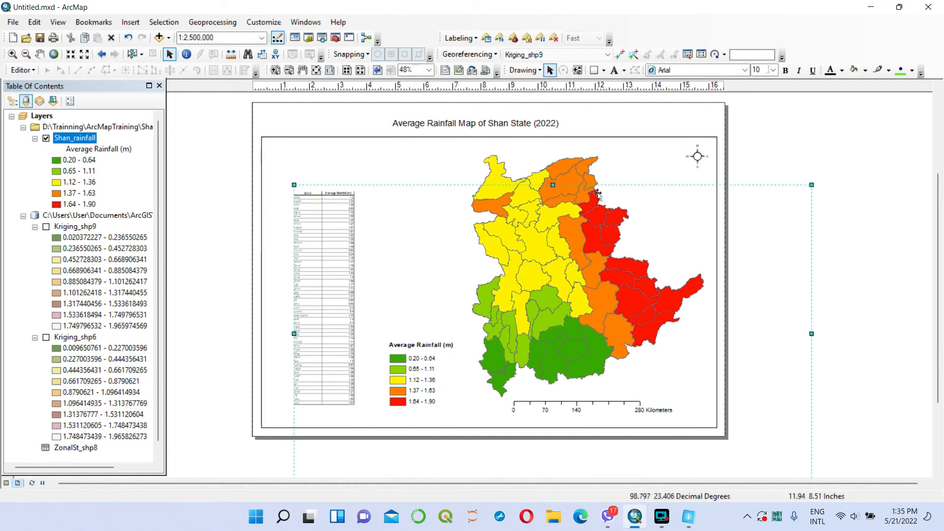
pyautogui.moveTo(553, 186); pyautogui.dragTo(553, 177)
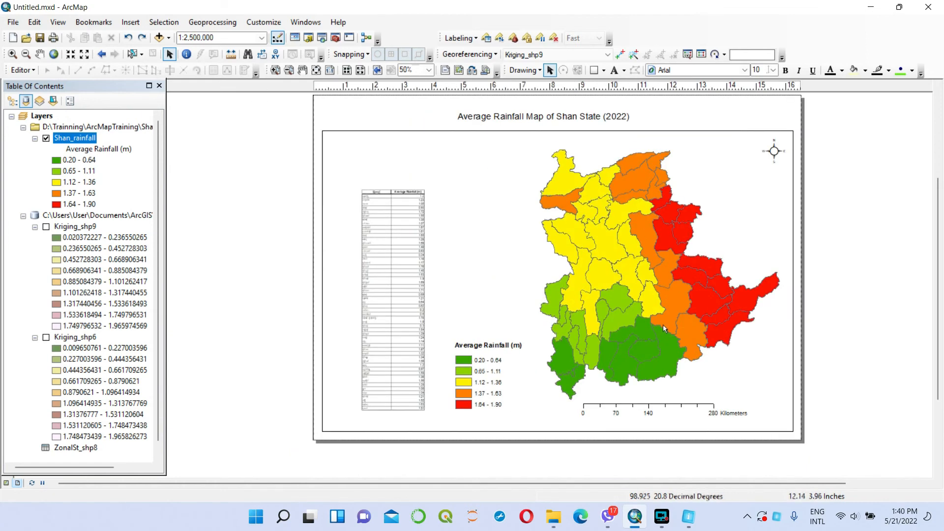
# Turn on feature labels for Shan_rainfall using the field with the Burmese alias, apply them and check the map labels at 100% zoom.
pyautogui.rightClick(76, 142)
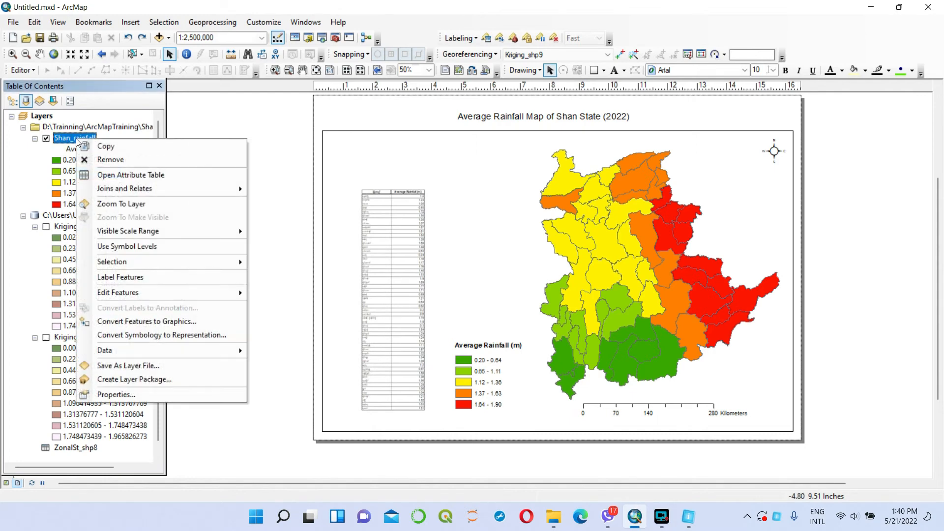
pyautogui.click(111, 393)
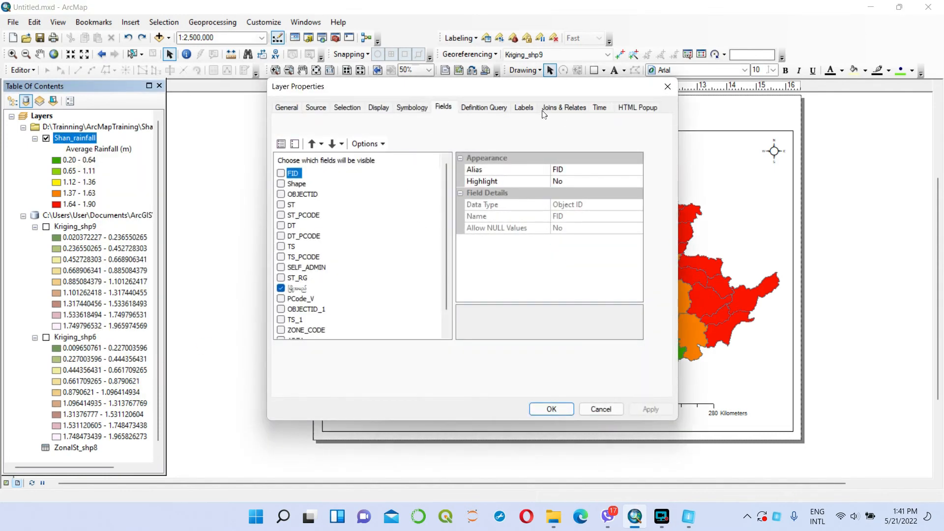
pyautogui.click(523, 107)
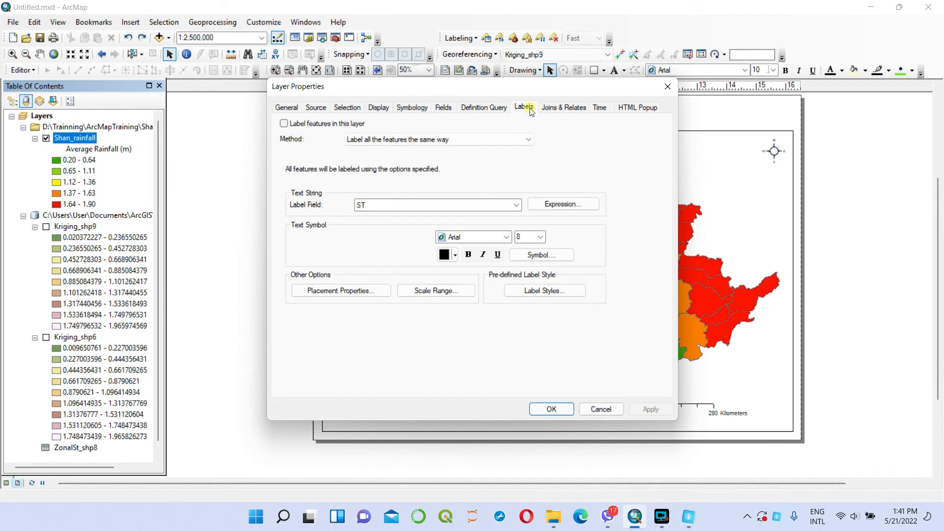
pyautogui.click(284, 124)
pyautogui.click(516, 205)
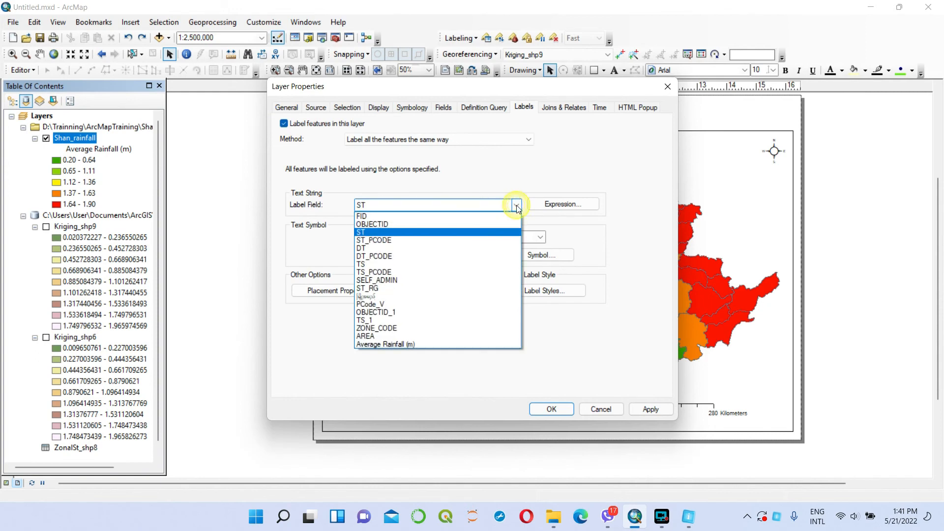
pyautogui.click(462, 298)
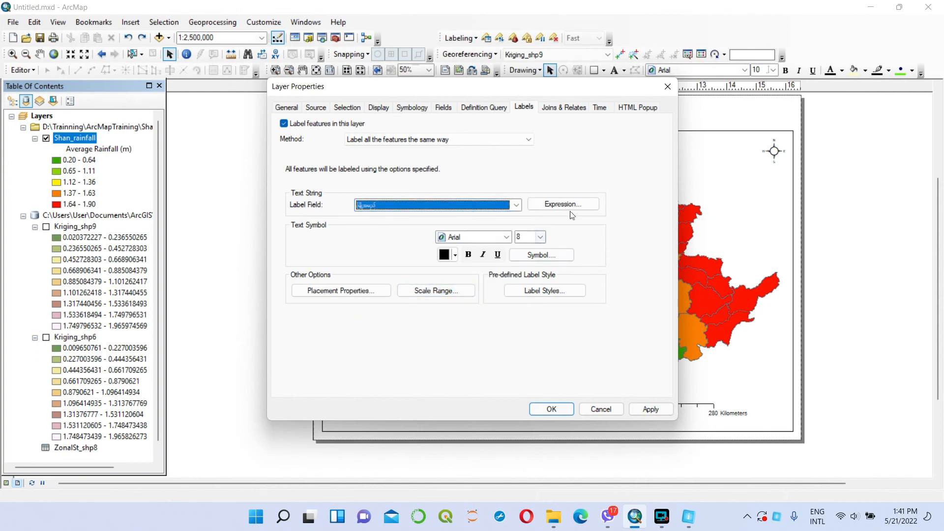
pyautogui.click(650, 410)
pyautogui.click(551, 409)
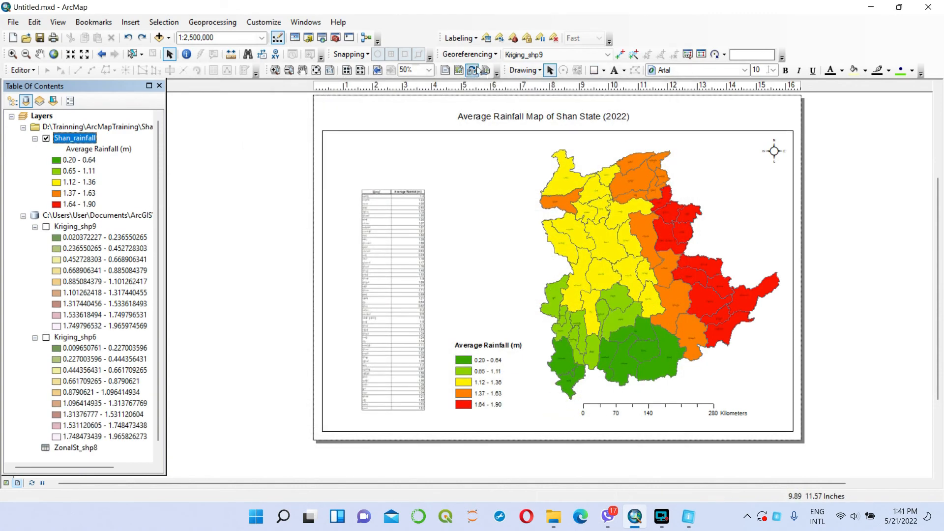
pyautogui.click(430, 70)
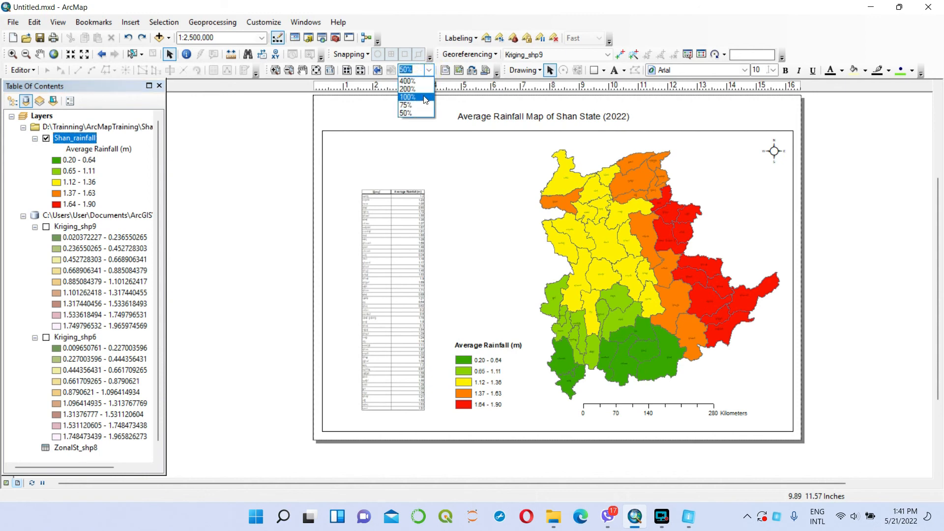
pyautogui.click(428, 96)
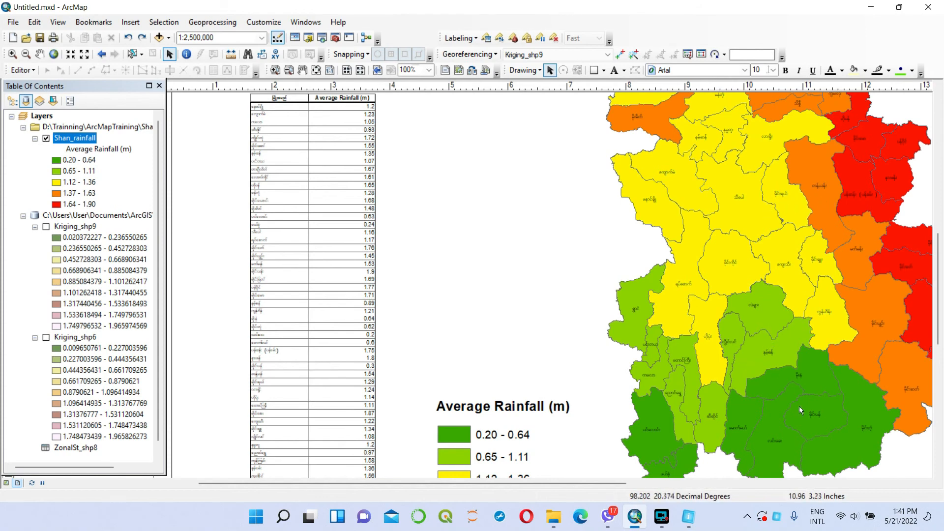
pyautogui.moveTo(888, 447); pyautogui.dragTo(720, 440)
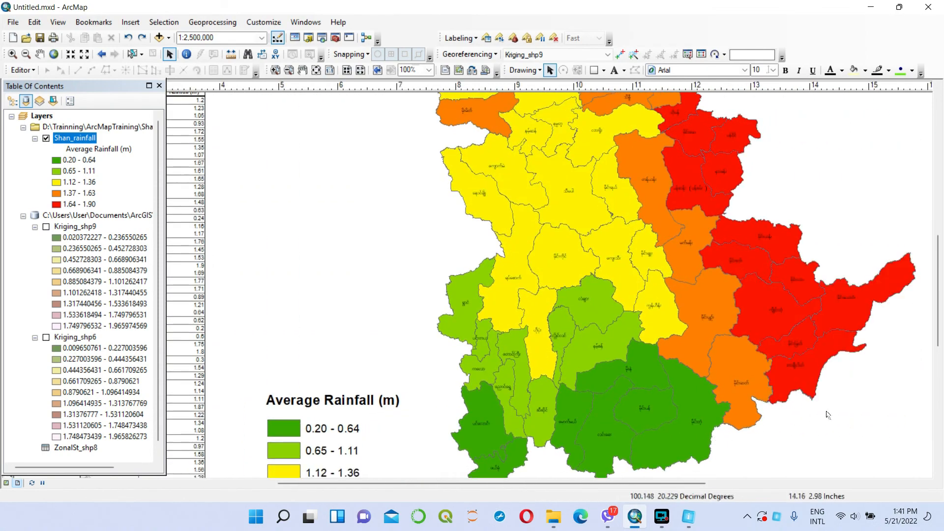
pyautogui.moveTo(851, 240); pyautogui.dragTo(866, 328)
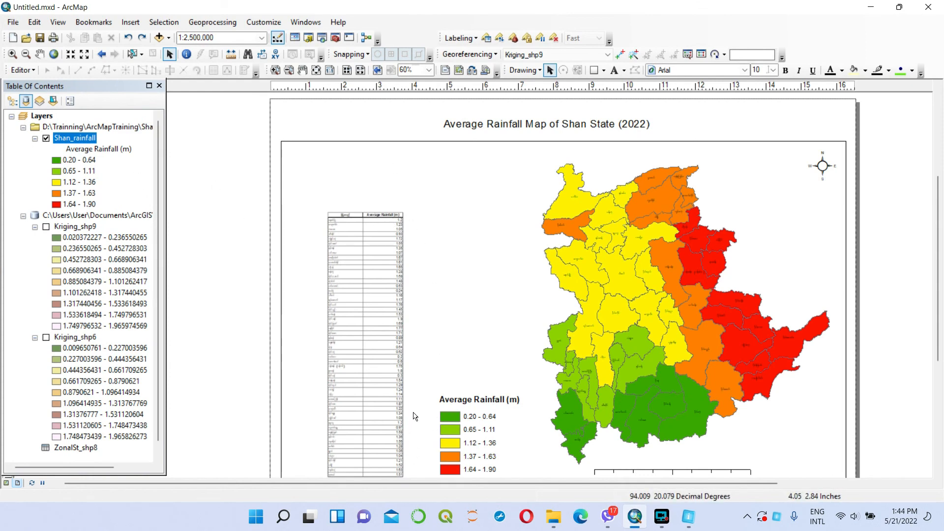
# Open the ZonalSt_shp8 table, review its fields and table options, and close it.
pyautogui.rightClick(73, 449)
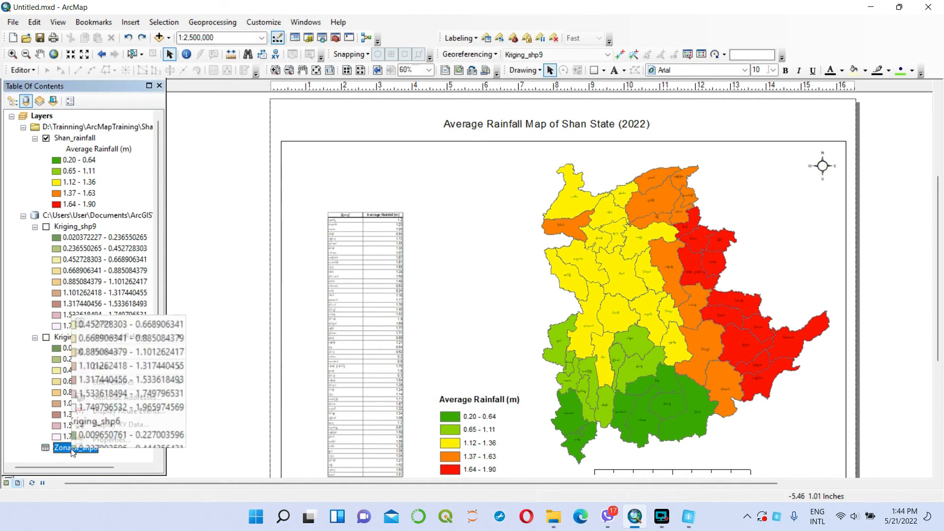
pyautogui.click(125, 323)
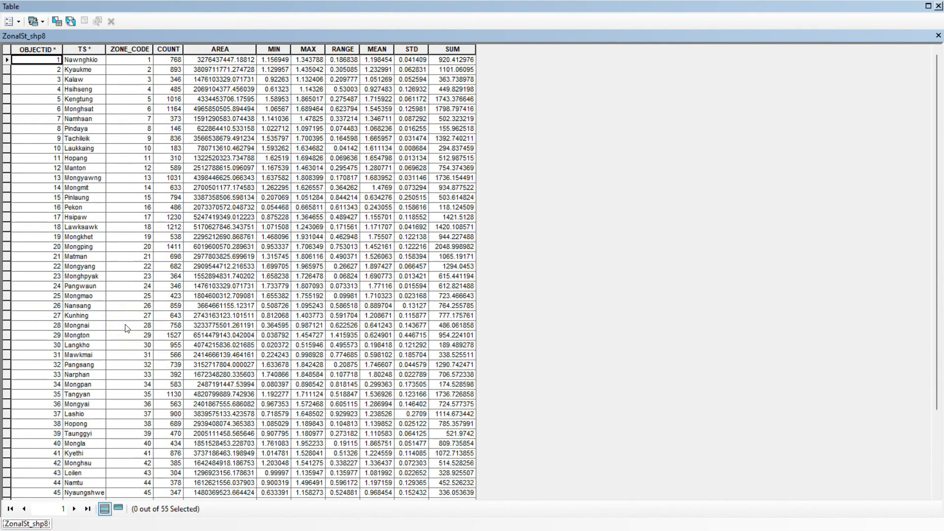
pyautogui.click(18, 22)
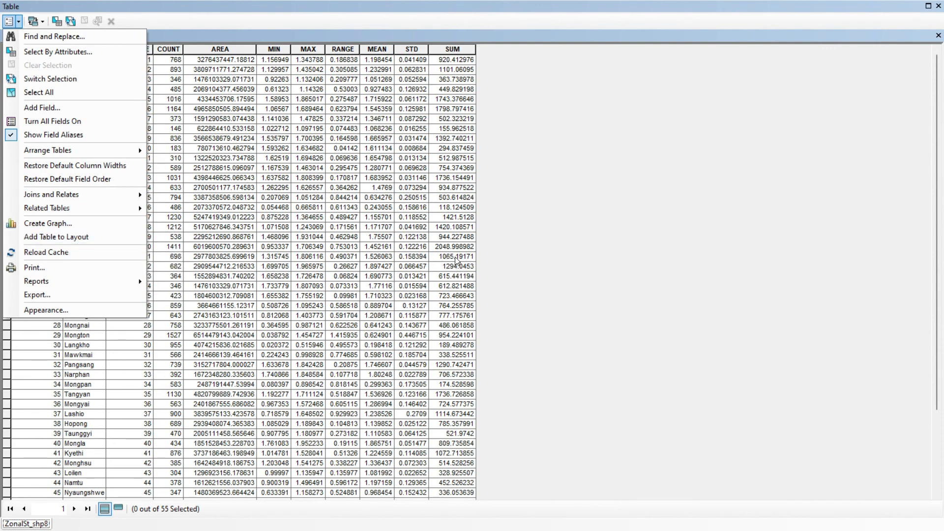
pyautogui.click(935, 7)
pyautogui.click(935, 7)
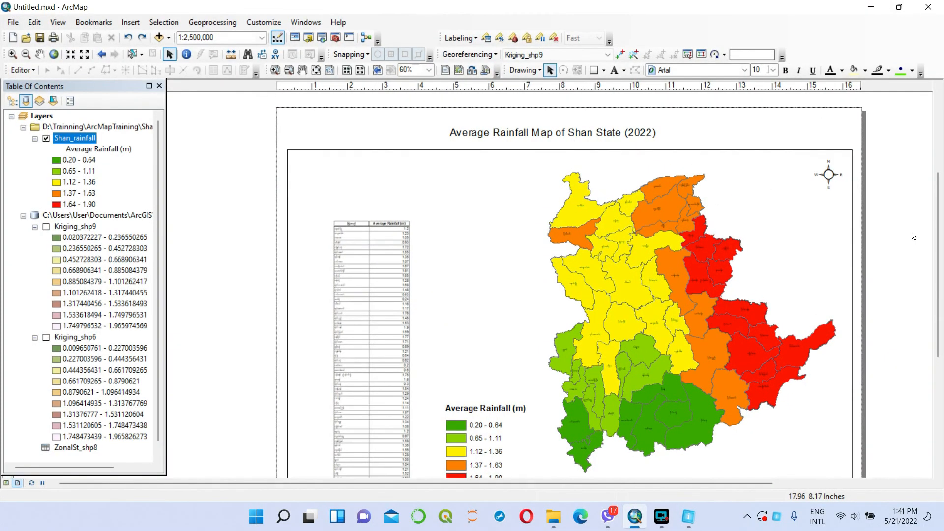
pyautogui.scroll(1, 915, 231)
pyautogui.scroll(-1, 914, 231)
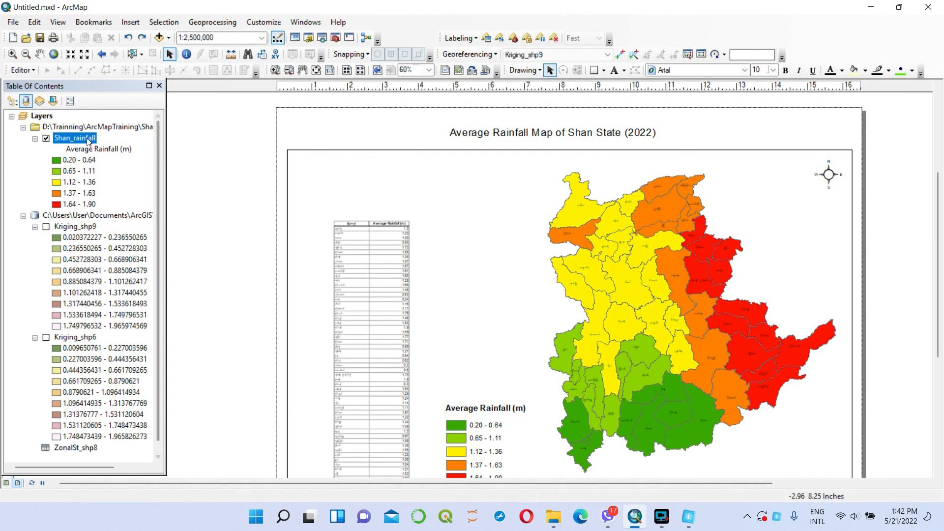
# Export the map layout as a 300 dpi JPEG named Shan_Rainfall in the MAP folder of ArcMapTraining.
pyautogui.click(12, 20)
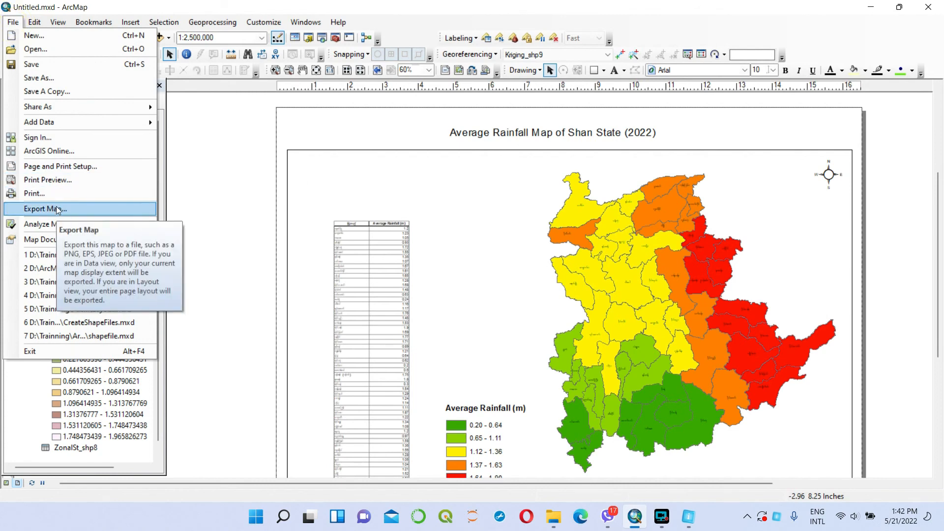
pyautogui.click(57, 208)
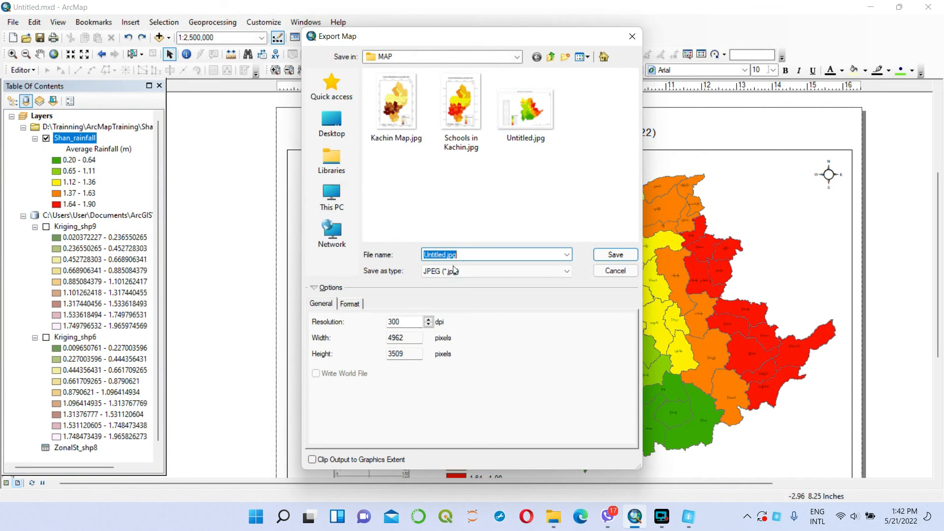
pyautogui.click(517, 57)
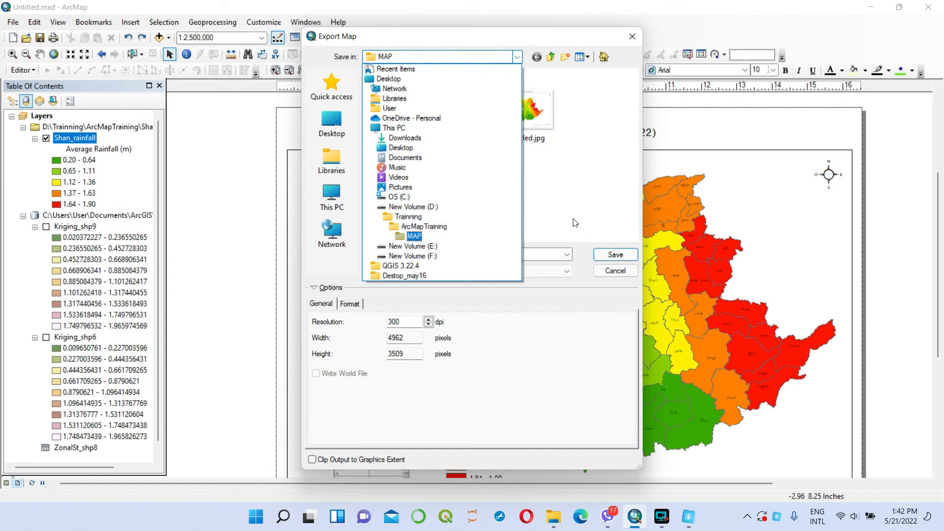
pyautogui.click(412, 236)
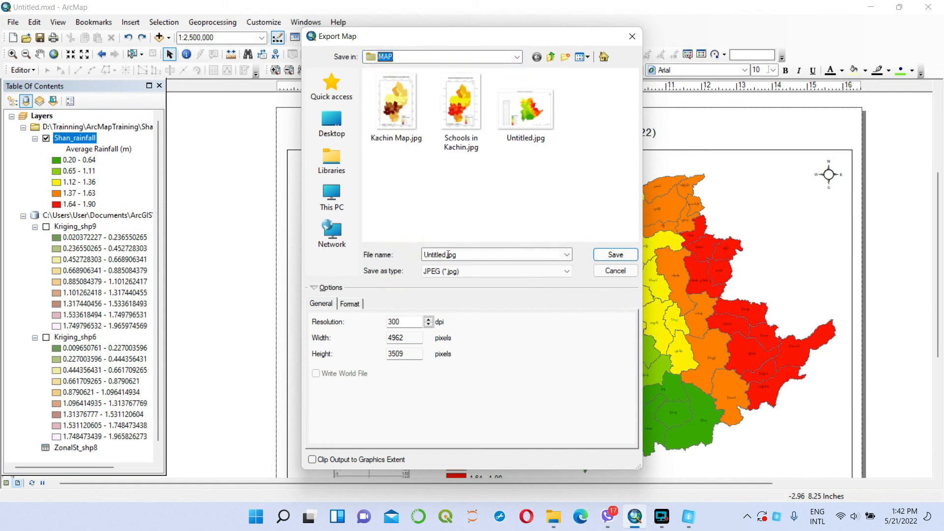
pyautogui.doubleClick(445, 254)
pyautogui.write('Shan_Rain')
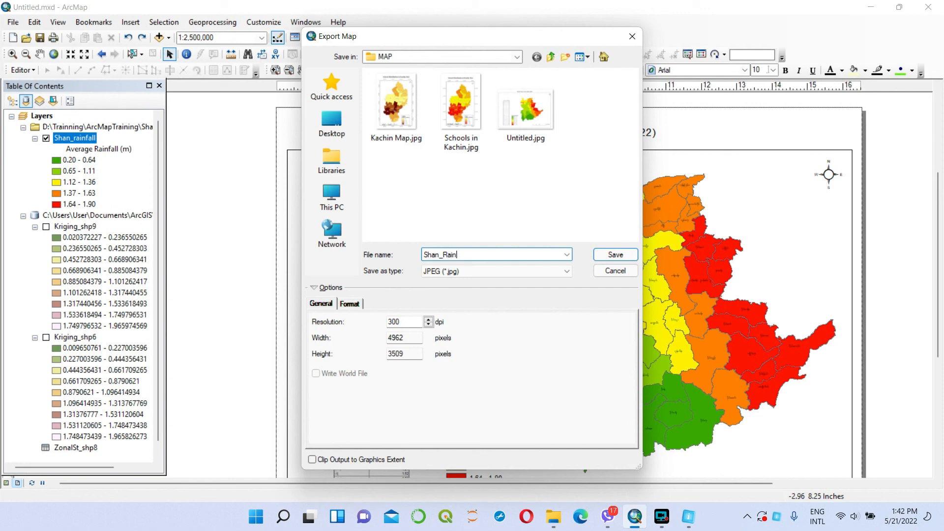
pyautogui.click(615, 254)
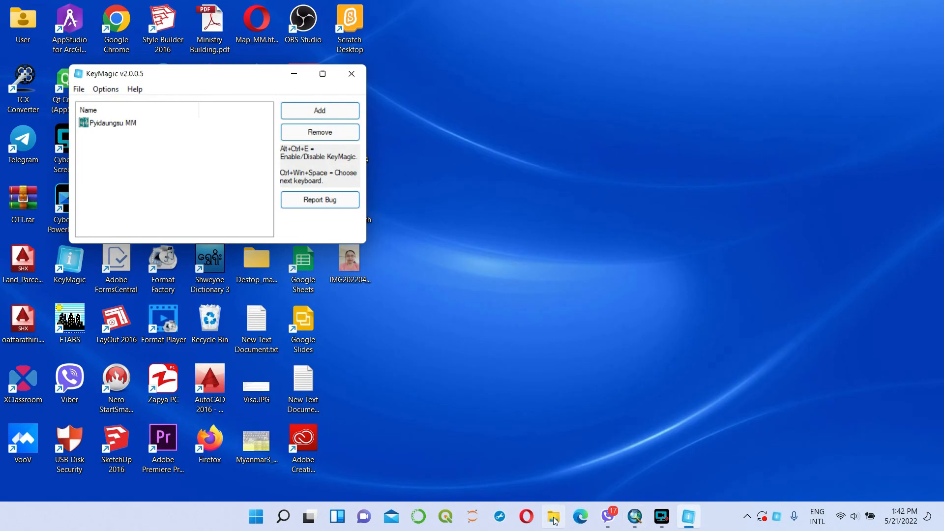
# Switch to File Explorer and open the folder D:\Trainning\ArcMapTraining\MAP.
pyautogui.click(557, 517)
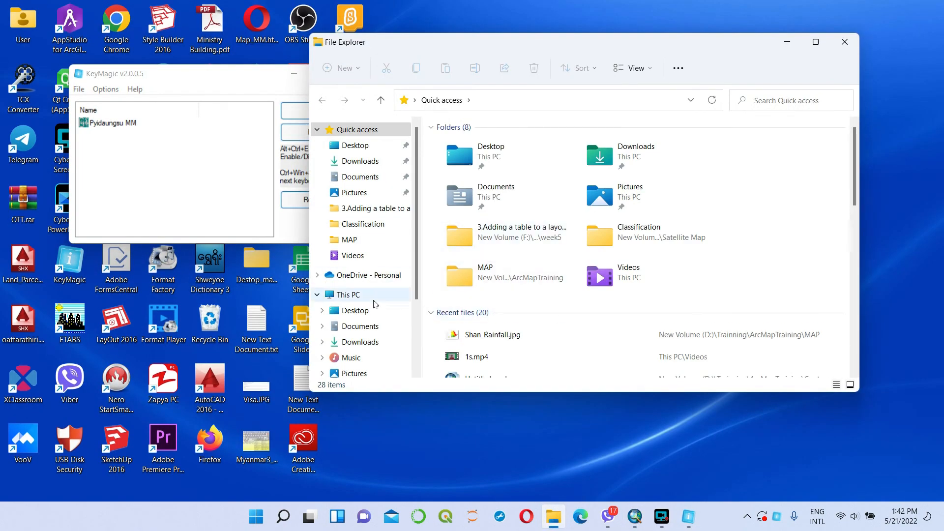
pyautogui.click(358, 296)
pyautogui.doubleClick(660, 272)
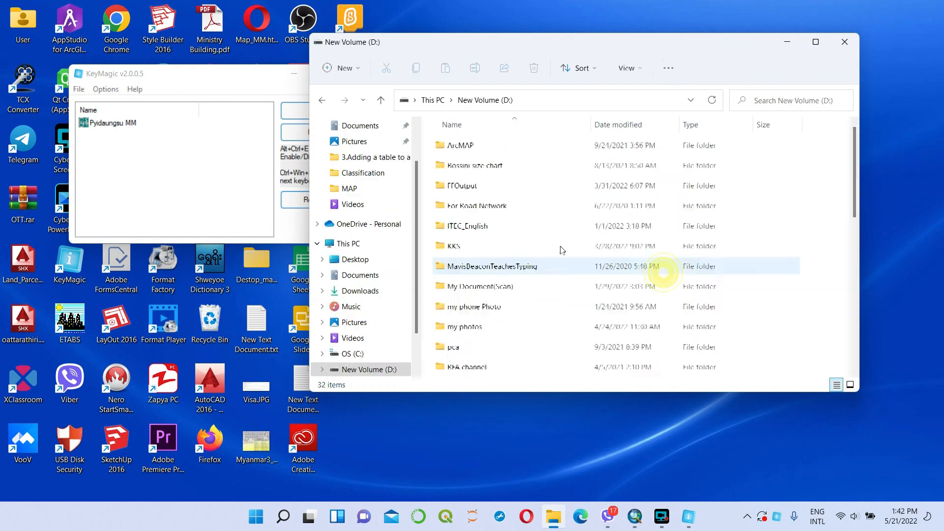
pyautogui.scroll(-5, 480, 228)
pyautogui.click(471, 143)
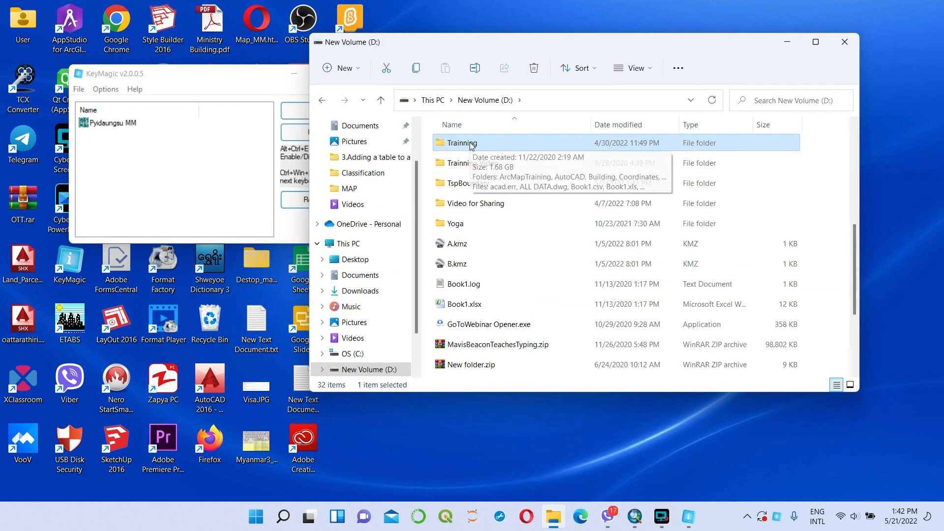
pyautogui.doubleClick(471, 143)
pyautogui.doubleClick(471, 146)
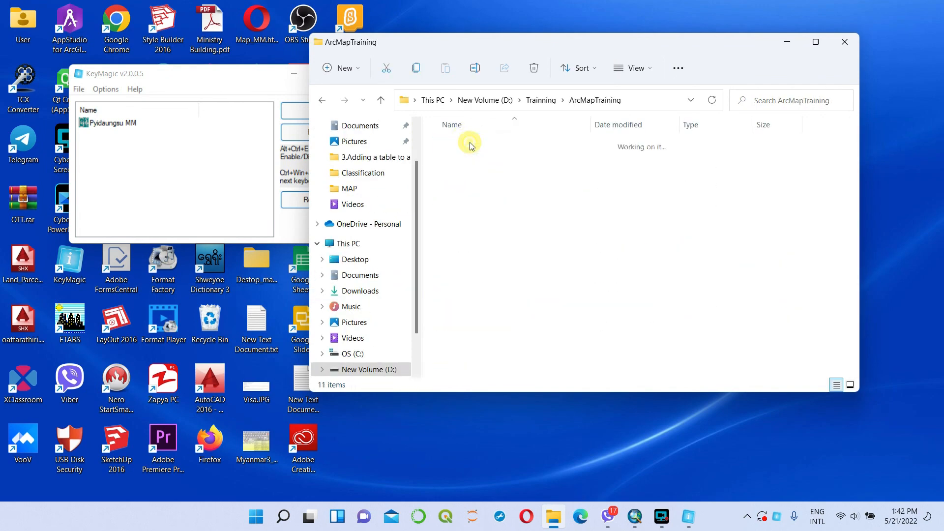
pyautogui.doubleClick(455, 287)
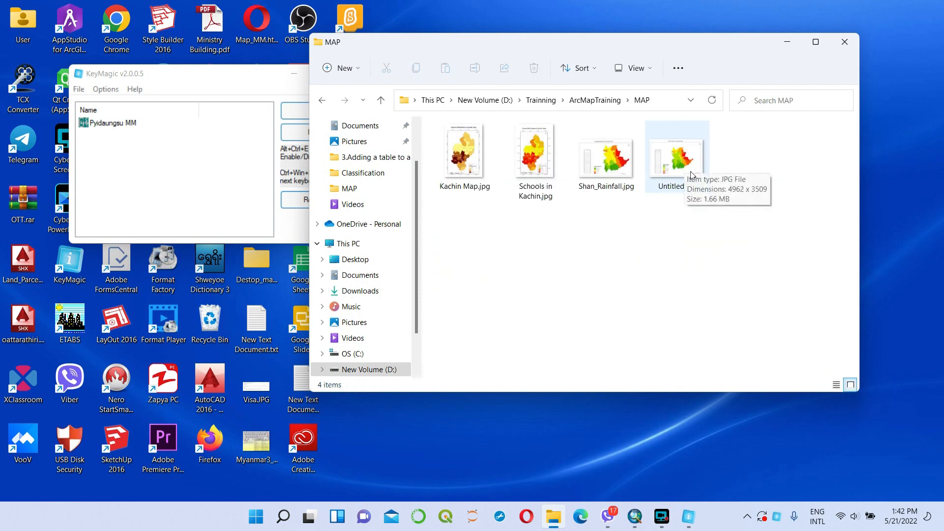
# Open Shan_Rainfall.jpg in Photos and view the exported map full screen.
pyautogui.doubleClick(617, 163)
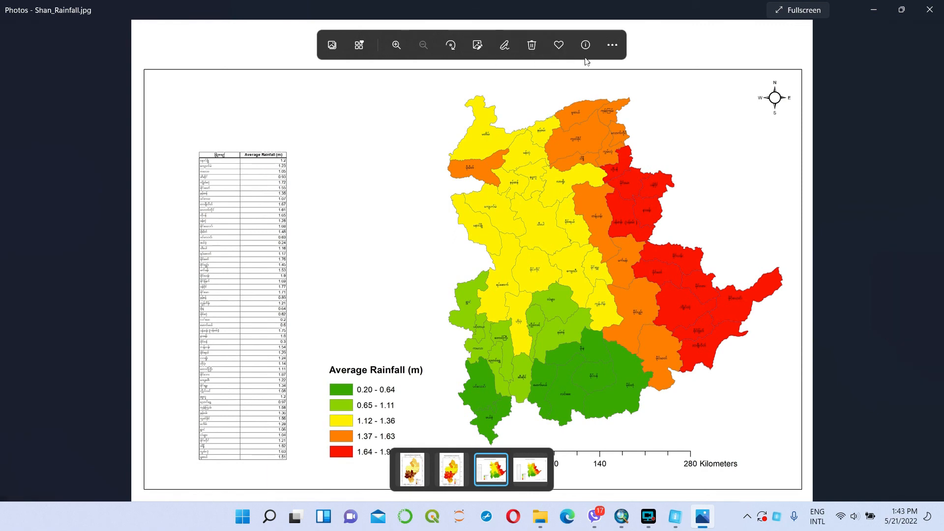
pyautogui.click(810, 14)
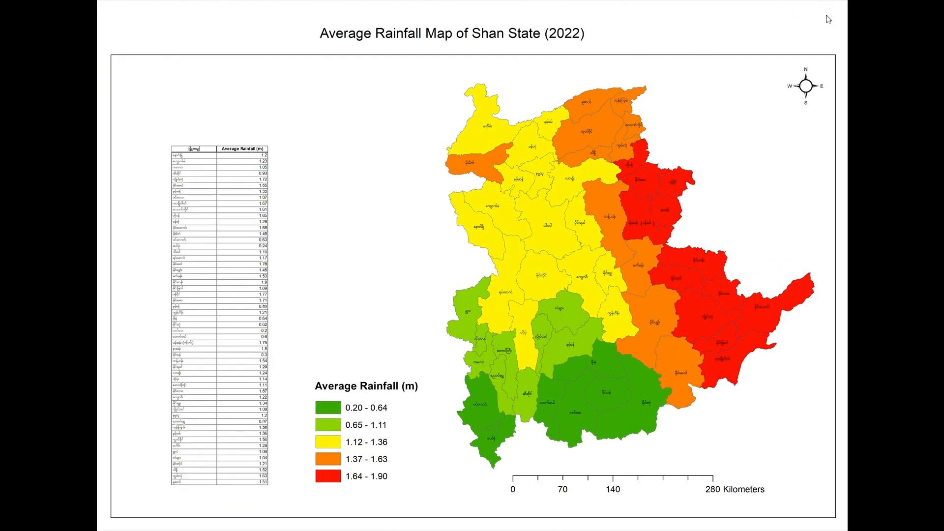